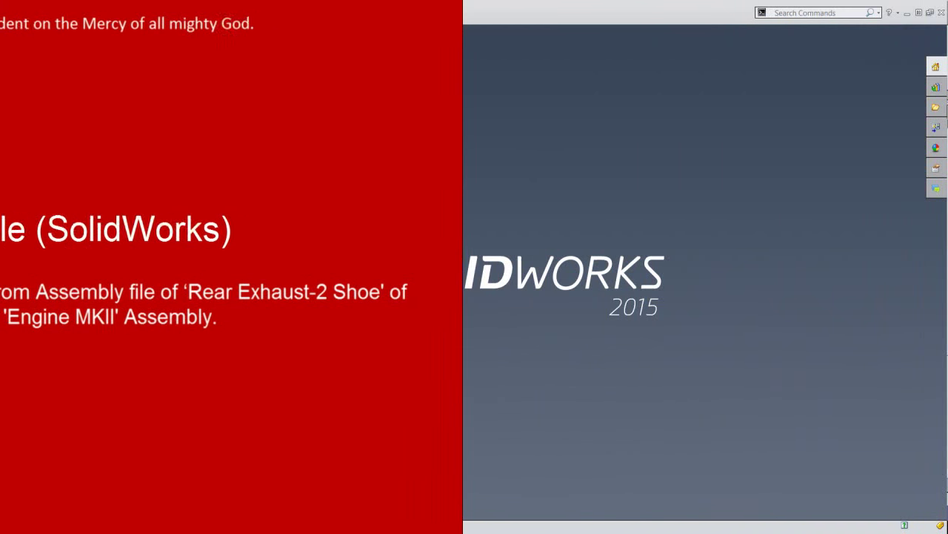
Step: Create a new part, Part1, from the first inch-based template on the Tutorial tab
{"action": "left_click", "coordinate": [719, 495]}
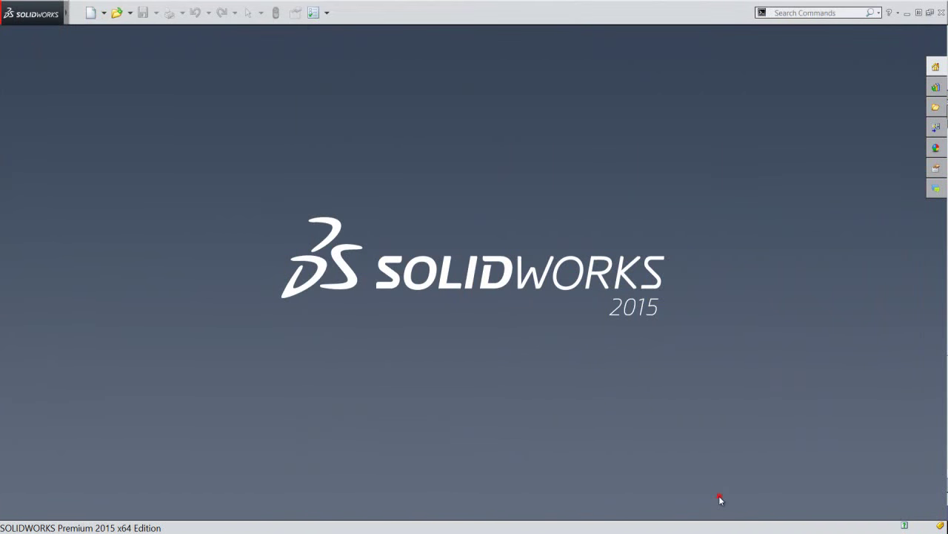
{"action": "left_click", "coordinate": [91, 13]}
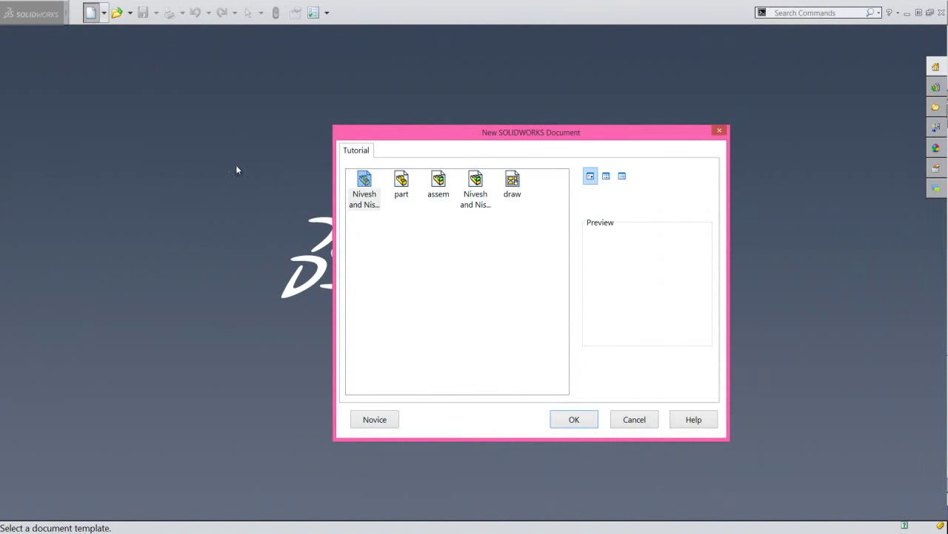
{"action": "left_click", "coordinate": [362, 190]}
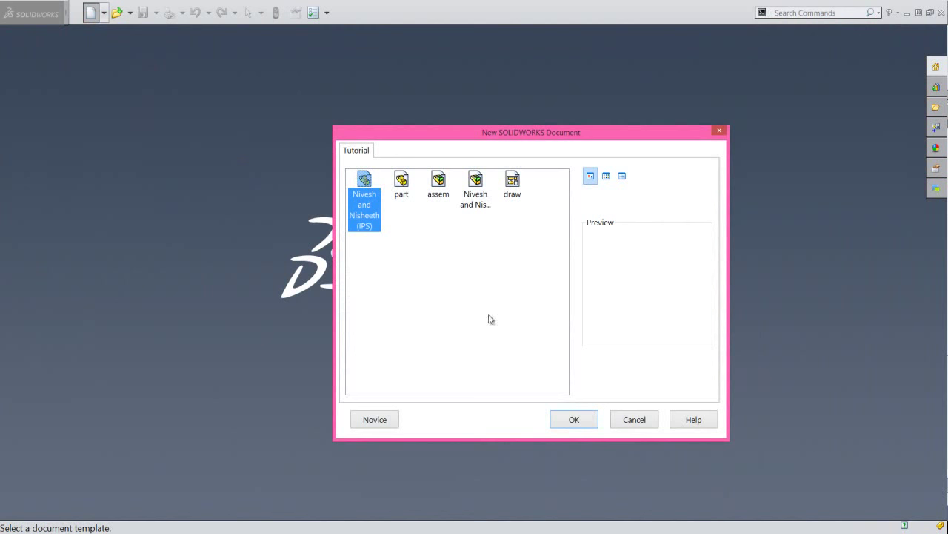
{"action": "left_click", "coordinate": [575, 420]}
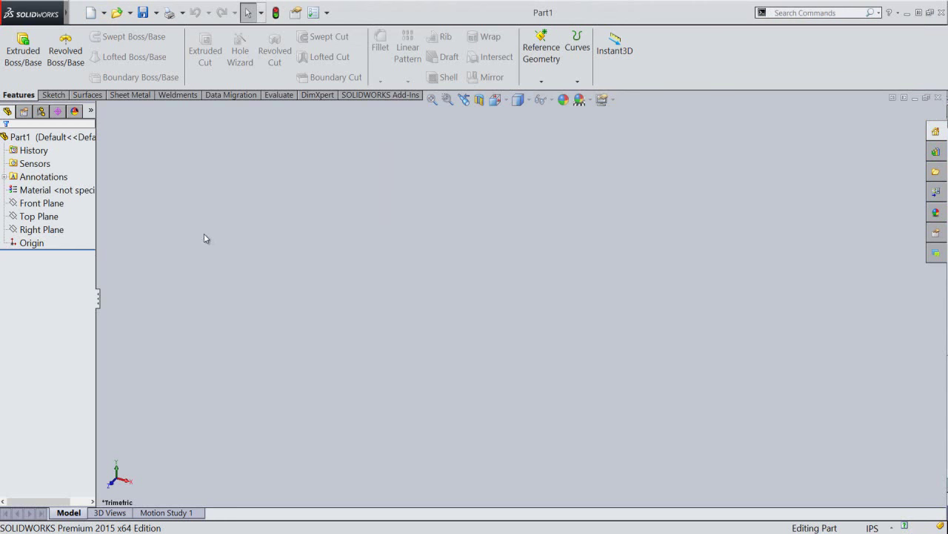
Step: Start a new sketch on the Front Plane
{"action": "left_click", "coordinate": [49, 204]}
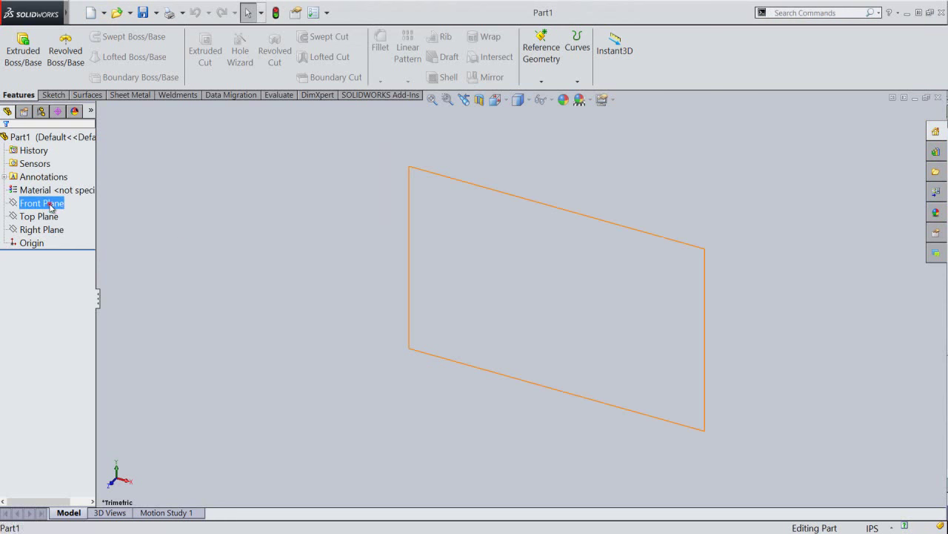
{"action": "left_click", "coordinate": [58, 194]}
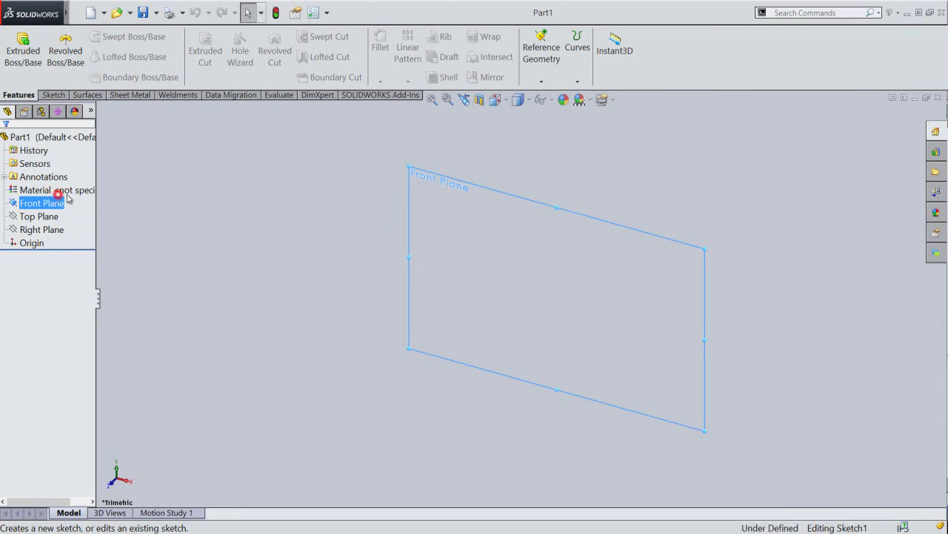
{"action": "left_click", "coordinate": [227, 244]}
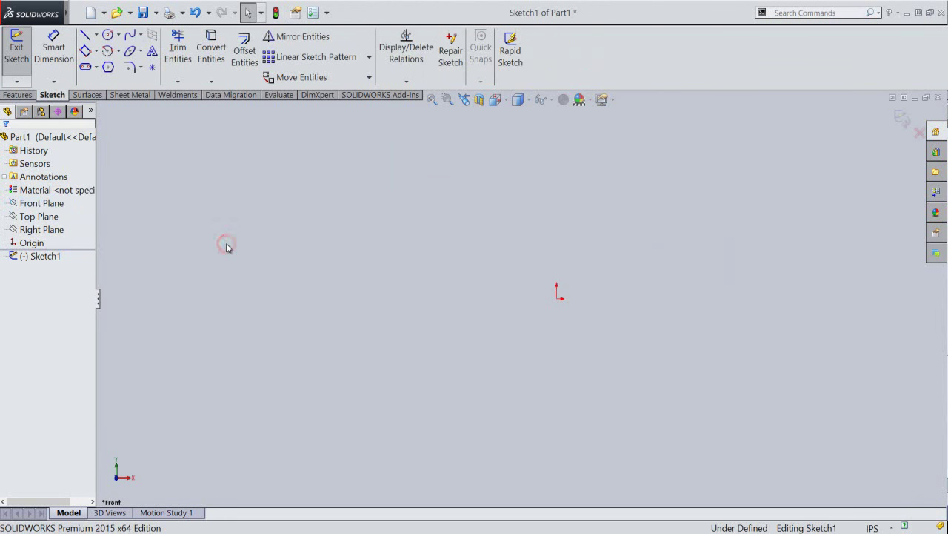
Step: Draw a horizontal line 0.19 in long
{"action": "right_click", "coordinate": [226, 248]}
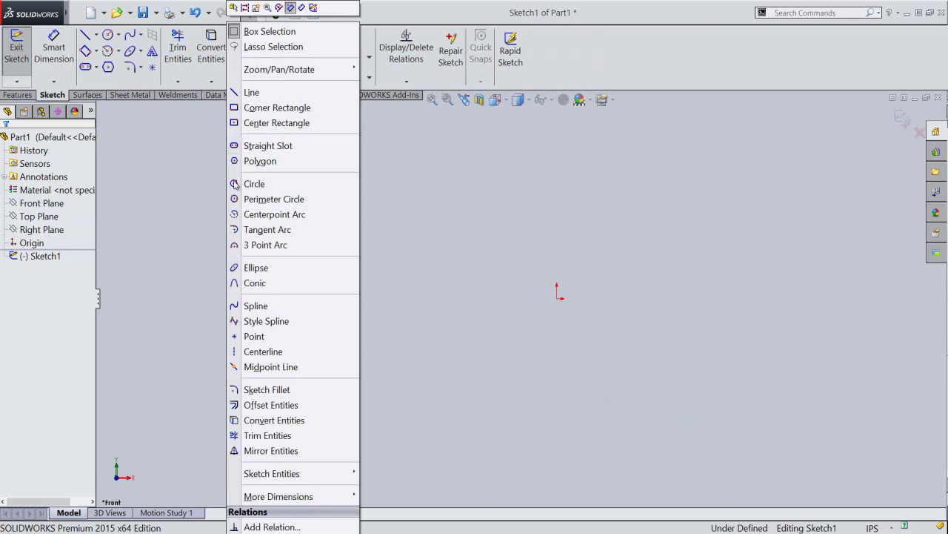
{"action": "left_click", "coordinate": [247, 94]}
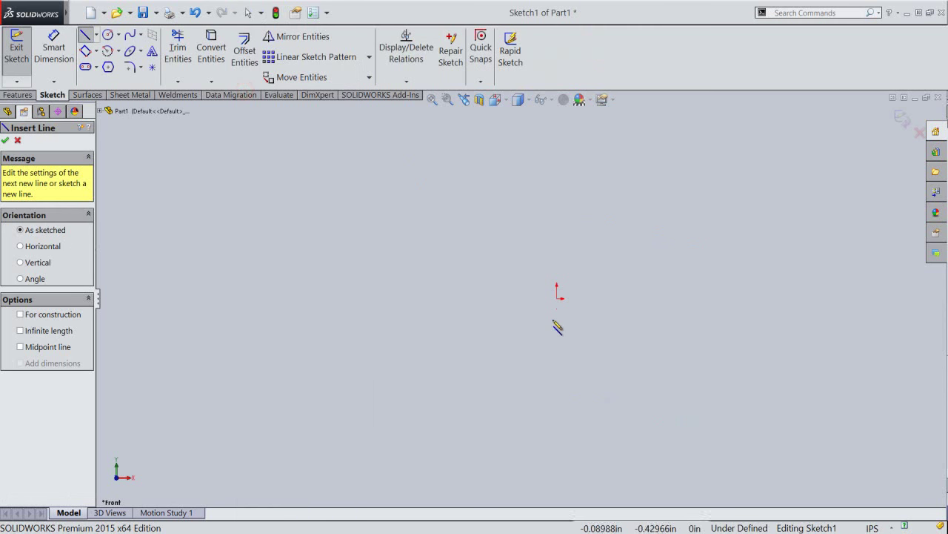
{"action": "left_click", "coordinate": [511, 300]}
{"action": "type", "text": "0.19"}
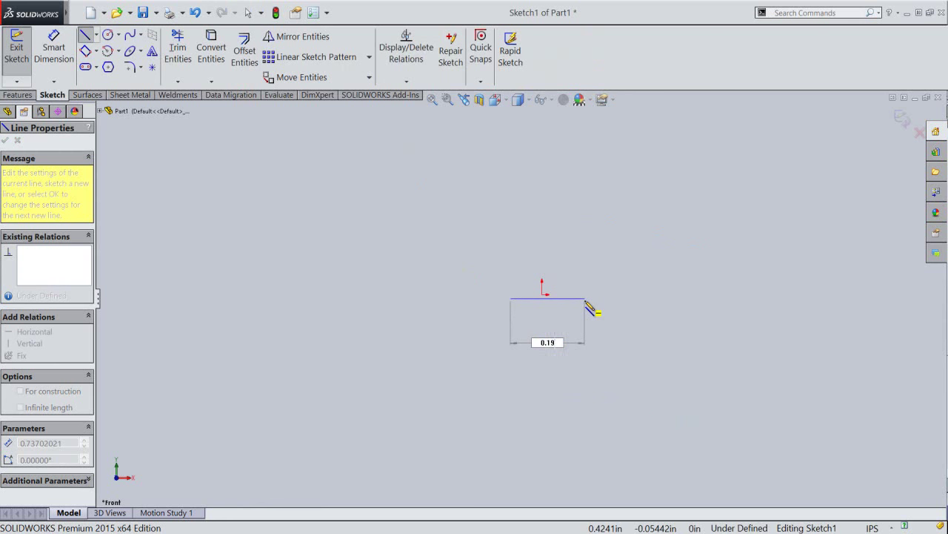
{"action": "key", "text": "Return"}
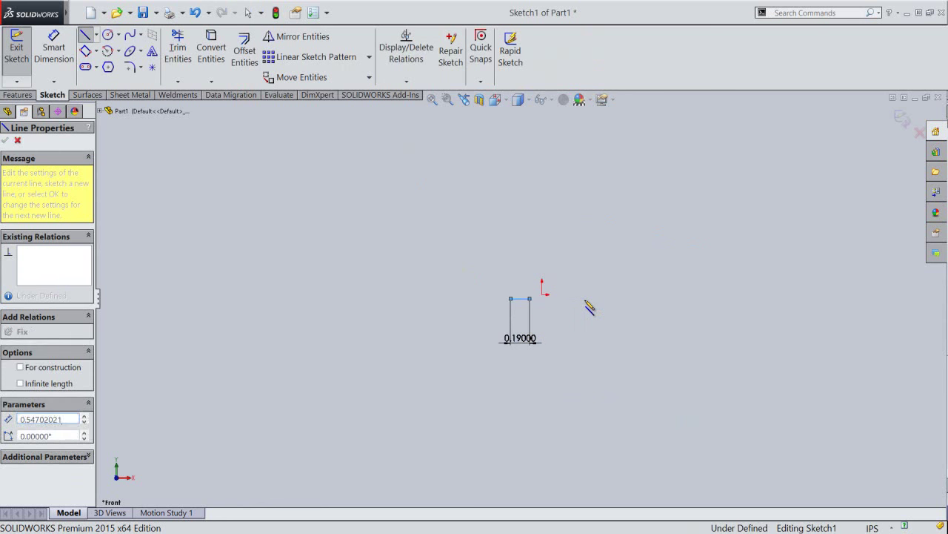
{"action": "right_click", "coordinate": [585, 300]}
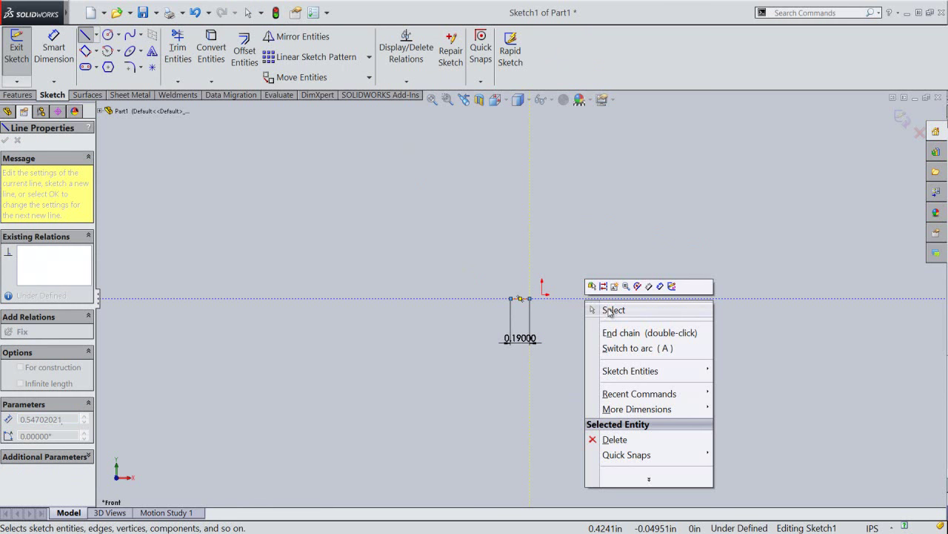
{"action": "left_click", "coordinate": [604, 310]}
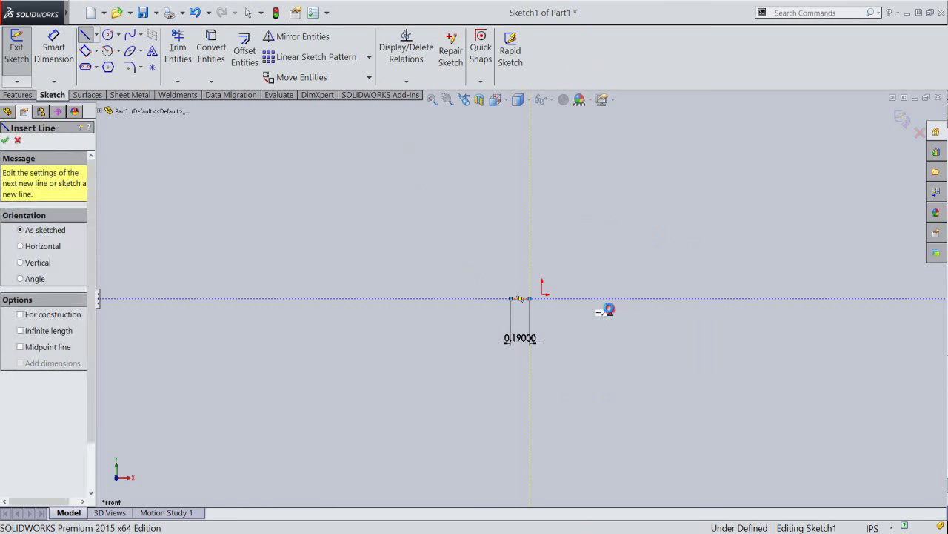
{"action": "left_click", "coordinate": [433, 103]}
Step: Add a midpoint relation between the 0.19 in line and the sketch origin
{"action": "left_click", "coordinate": [662, 196]}
{"action": "left_click", "coordinate": [657, 191]}
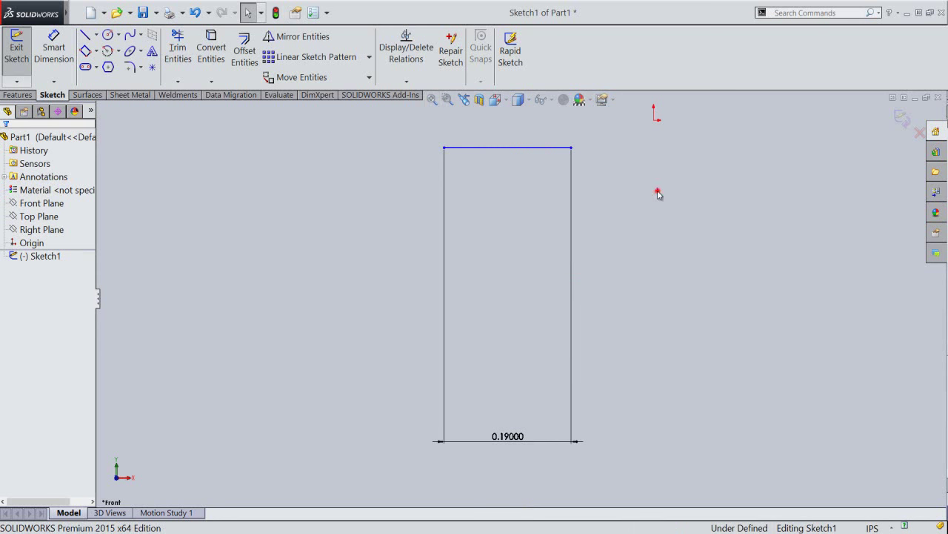
{"action": "left_click", "coordinate": [528, 148]}
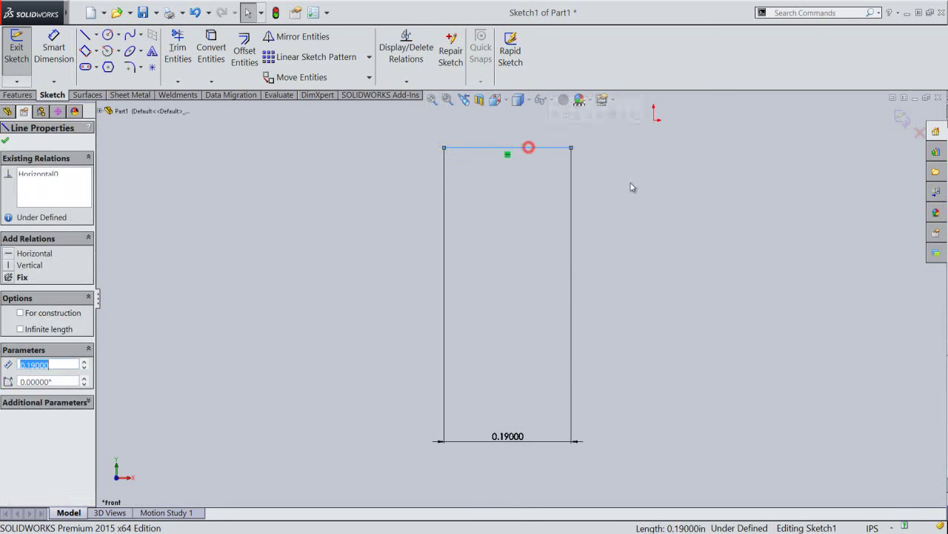
{"action": "left_click", "coordinate": [654, 120], "text": "ctrl"}
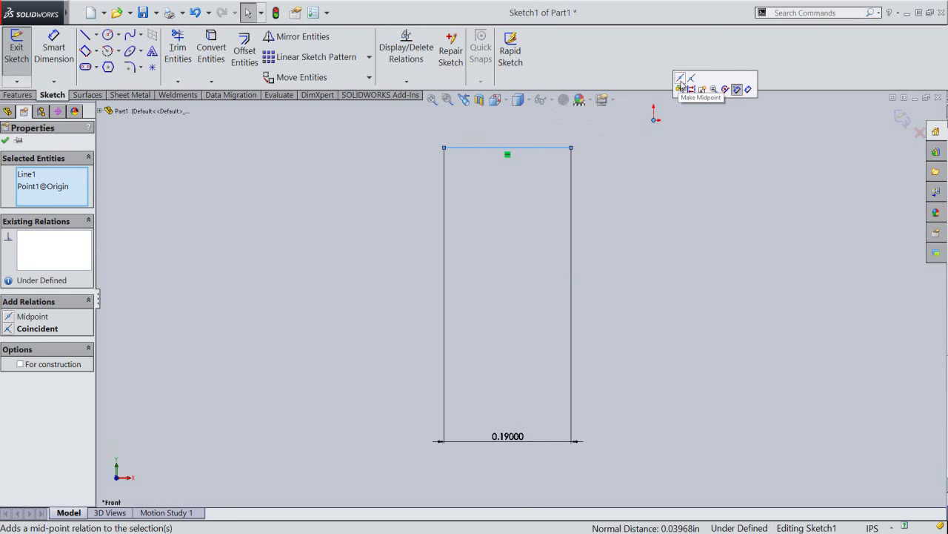
{"action": "left_click", "coordinate": [681, 83]}
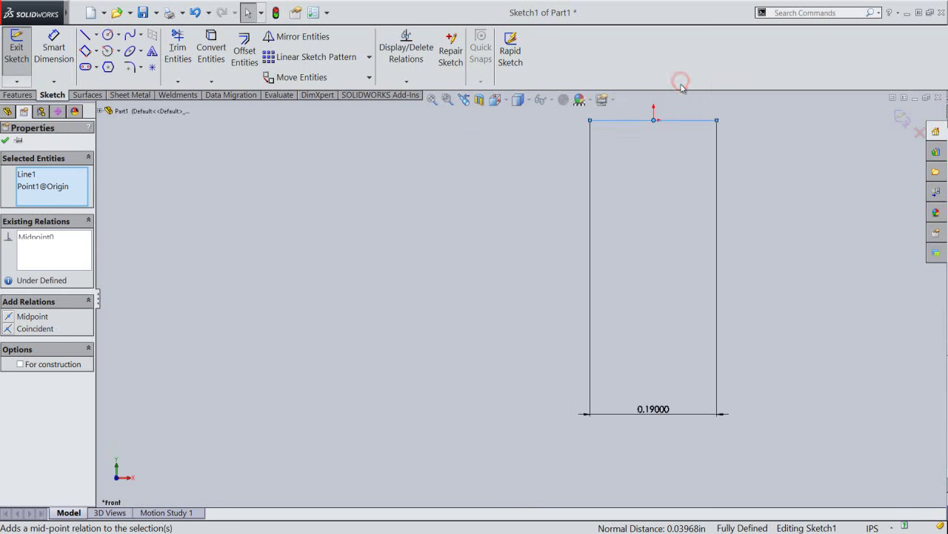
{"action": "left_click", "coordinate": [792, 195]}
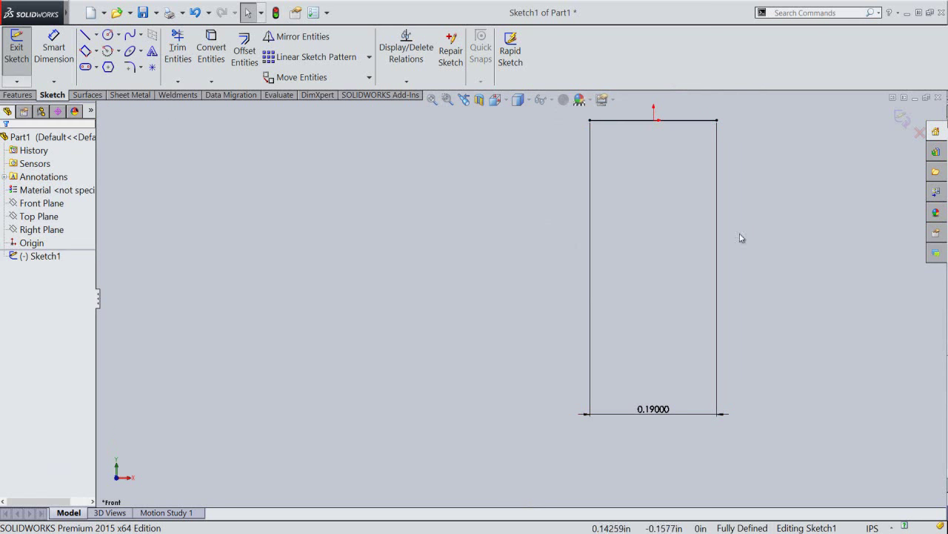
{"action": "left_click", "coordinate": [431, 99]}
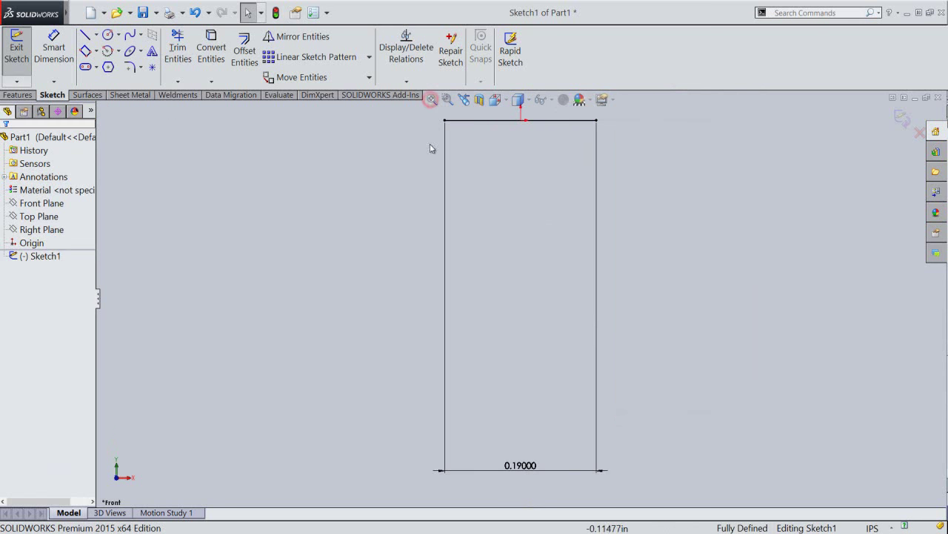
{"action": "scroll", "coordinate": [524, 258], "scroll_direction": "up", "scroll_amount": 2}
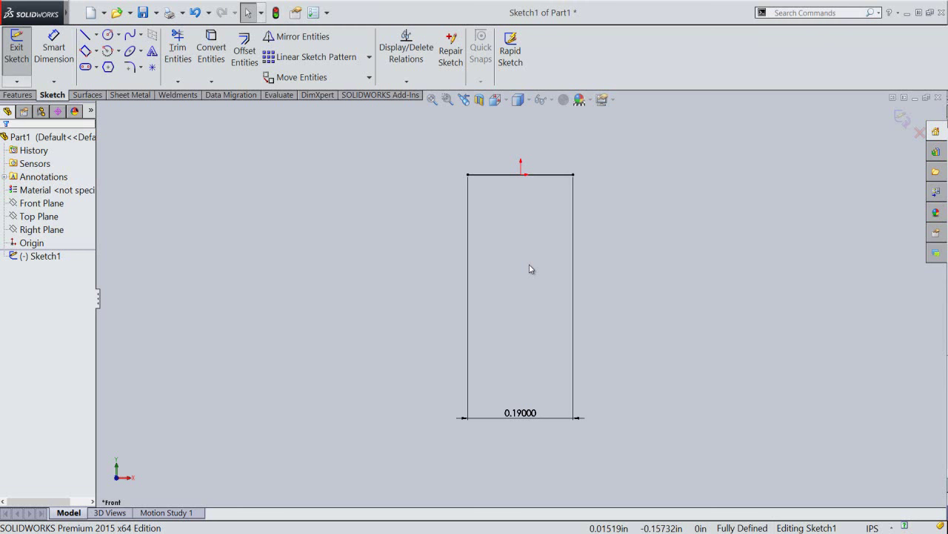
{"action": "scroll", "coordinate": [530, 269], "scroll_direction": "up", "scroll_amount": 2}
{"action": "scroll", "coordinate": [526, 139], "scroll_direction": "down", "scroll_amount": 1}
{"action": "scroll", "coordinate": [526, 139], "scroll_direction": "down", "scroll_amount": 1}
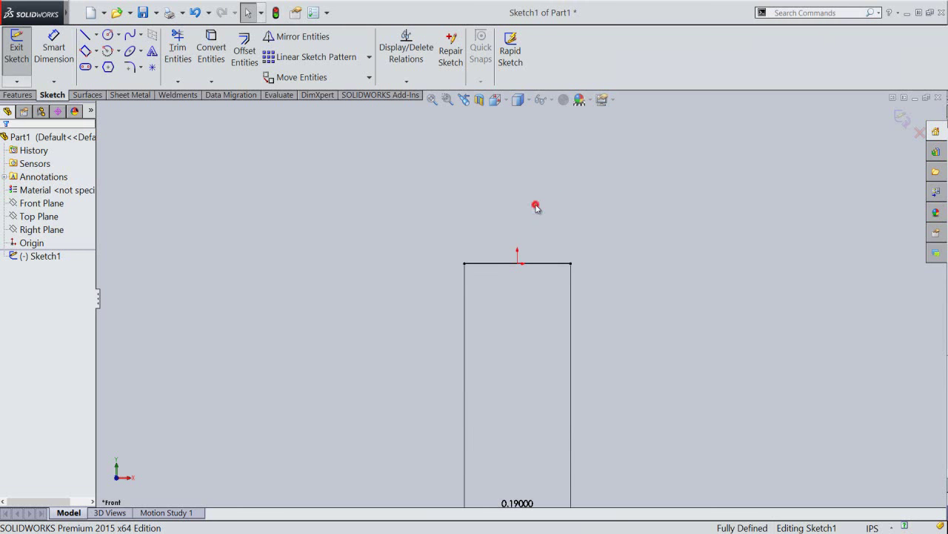
{"action": "right_click", "coordinate": [537, 207]}
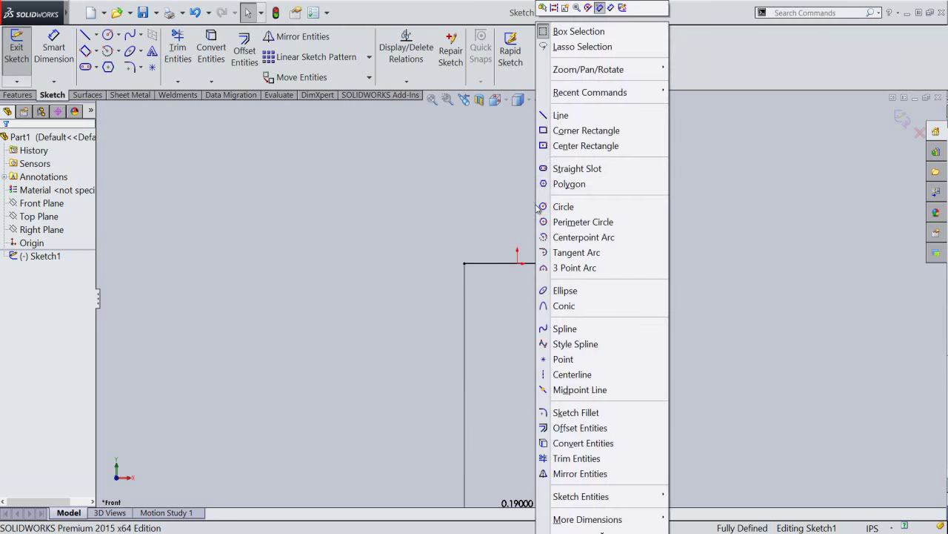
Step: Draw vertical lines rising from both ends of the 0.19 in line
{"action": "left_click", "coordinate": [561, 116]}
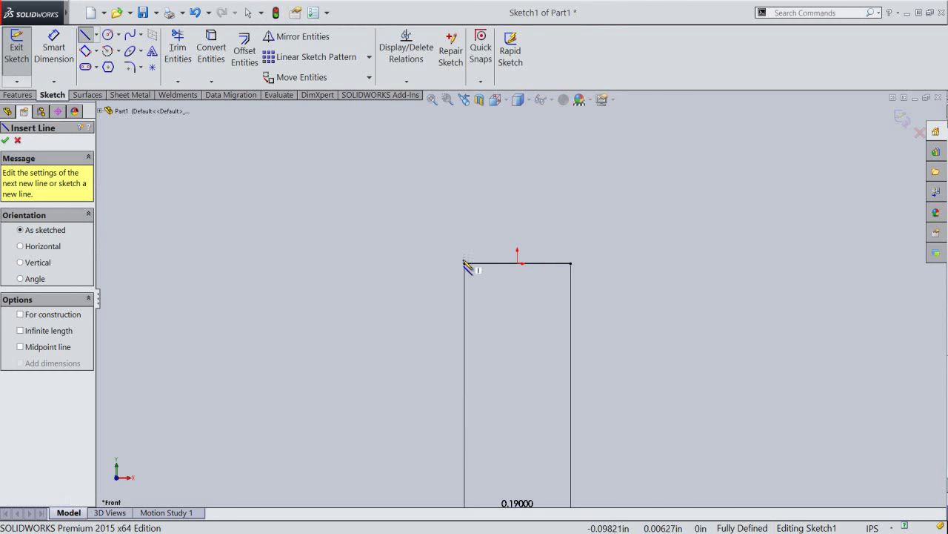
{"action": "left_click", "coordinate": [464, 263]}
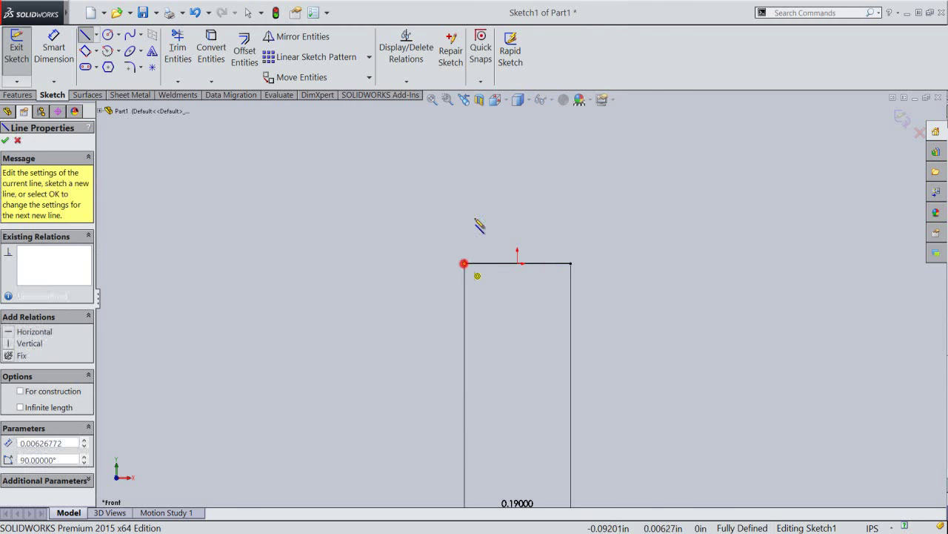
{"action": "left_click", "coordinate": [465, 166]}
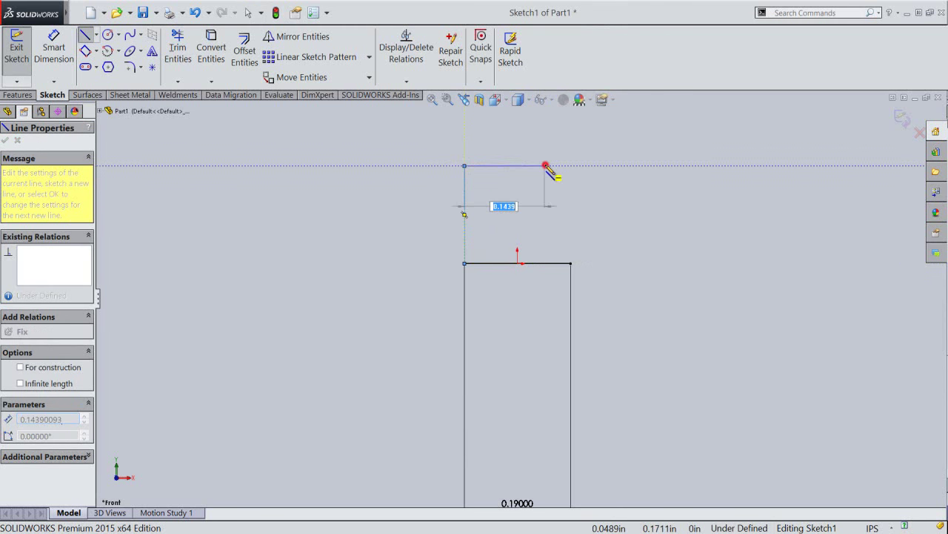
{"action": "key", "text": "Escape"}
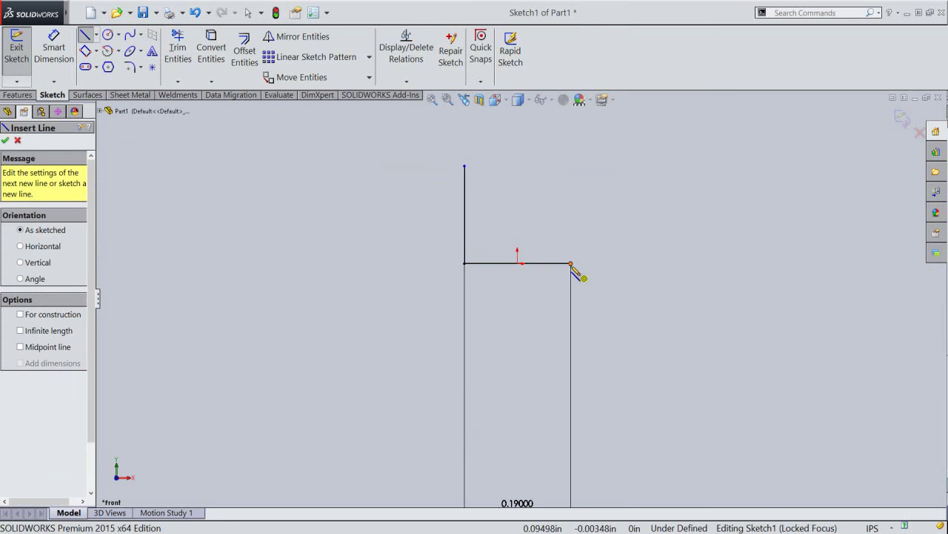
{"action": "left_click", "coordinate": [571, 264]}
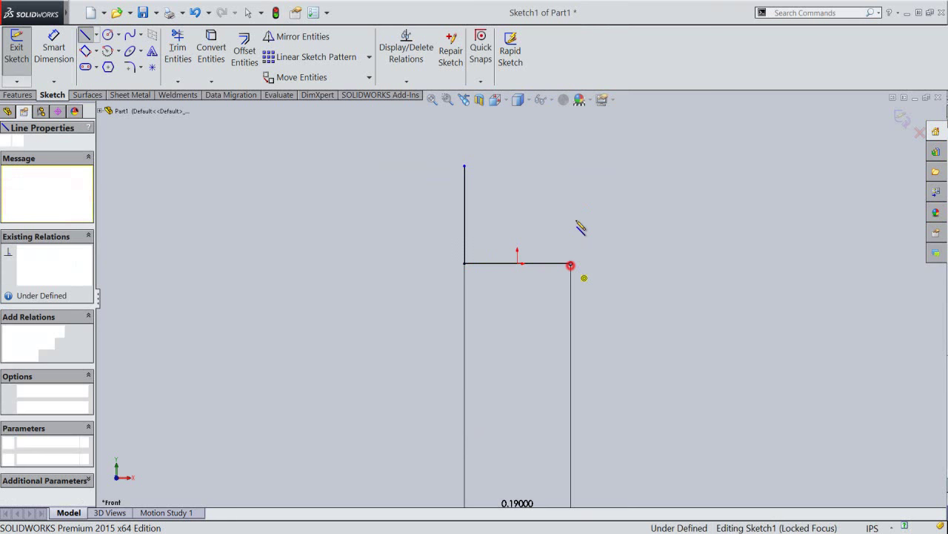
{"action": "left_click", "coordinate": [571, 162]}
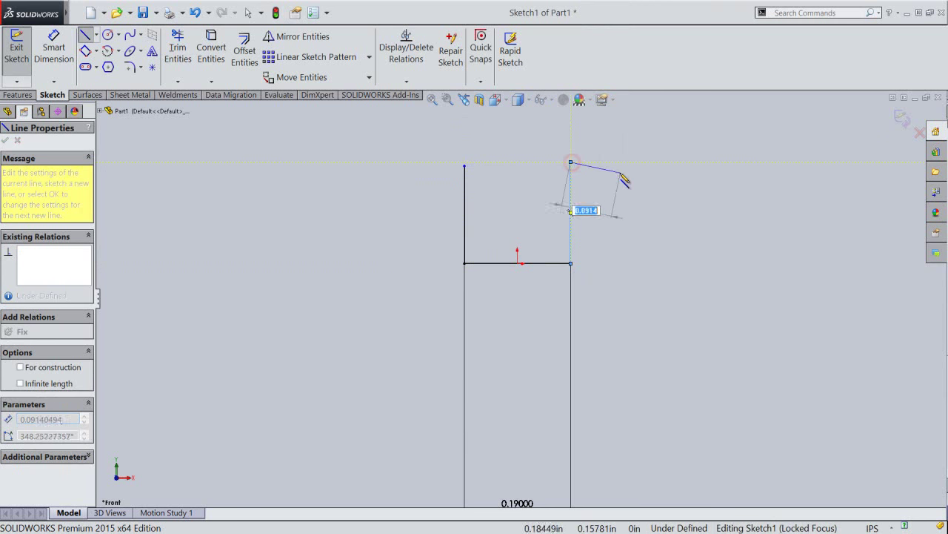
{"action": "right_click", "coordinate": [623, 176]}
{"action": "left_click", "coordinate": [635, 184]}
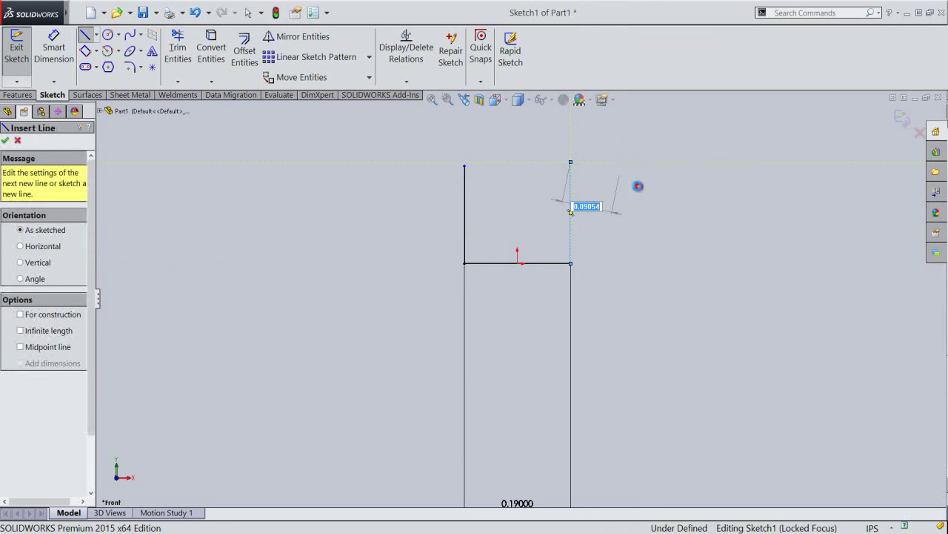
Step: Move the 0.19 dimension up and make the two vertical lines equal
{"action": "mouse_move", "coordinate": [527, 504]}
{"action": "left_mouse_down"}
{"action": "mouse_move", "coordinate": [537, 417]}
{"action": "mouse_move", "coordinate": [518, 328]}
{"action": "left_mouse_up"}
{"action": "left_click", "coordinate": [656, 280]}
{"action": "left_click", "coordinate": [571, 213]}
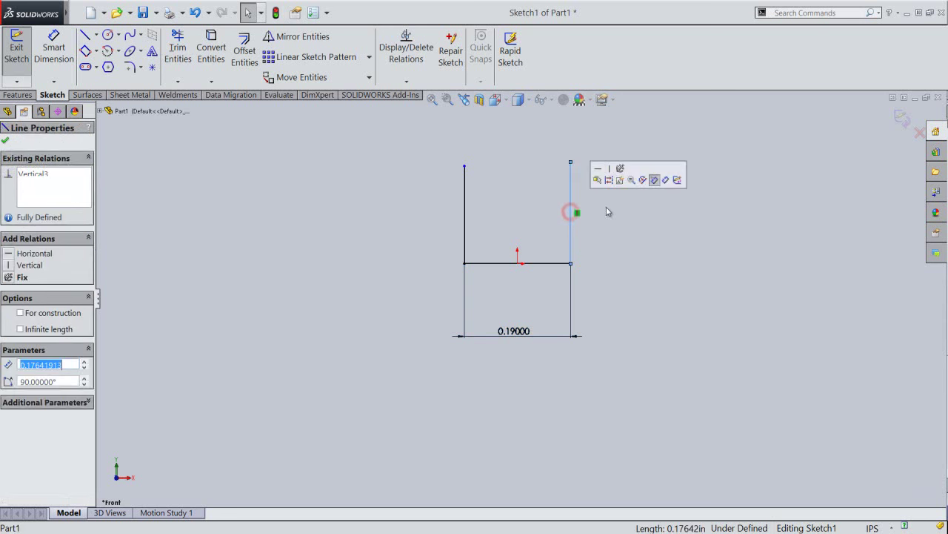
{"action": "left_click", "coordinate": [464, 212], "text": "ctrl"}
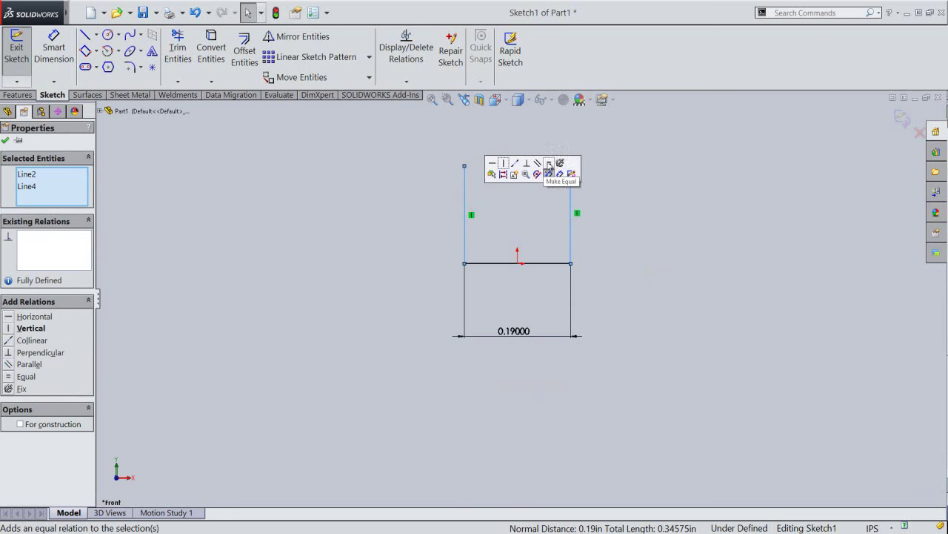
{"action": "left_click", "coordinate": [548, 172]}
{"action": "left_click", "coordinate": [528, 211]}
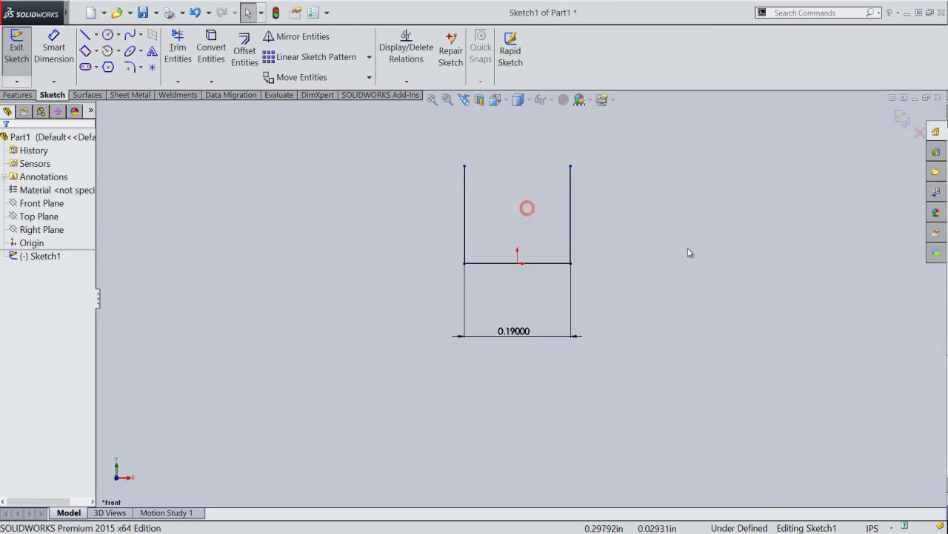
{"action": "right_click", "coordinate": [685, 255]}
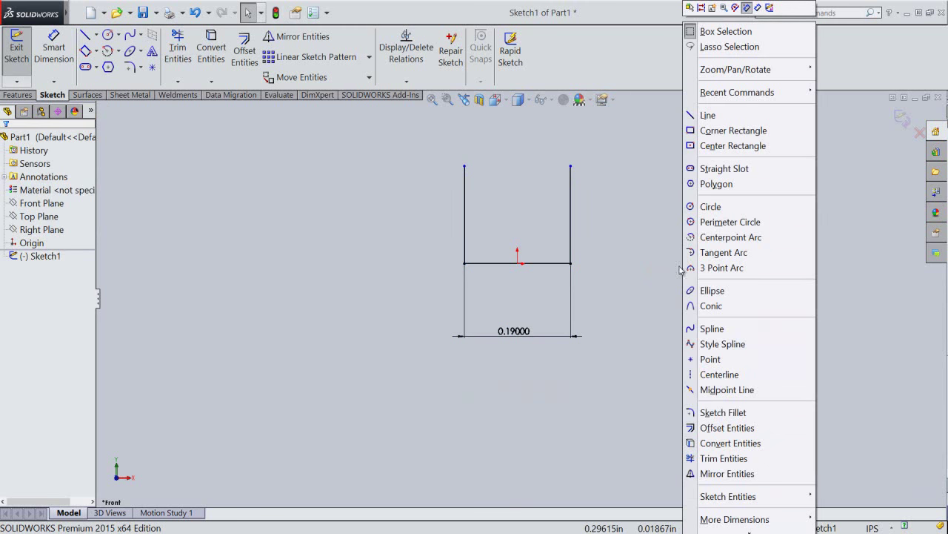
Step: Draw a three-point arc bulging upward between the tops of the vertical lines
{"action": "left_click", "coordinate": [717, 271]}
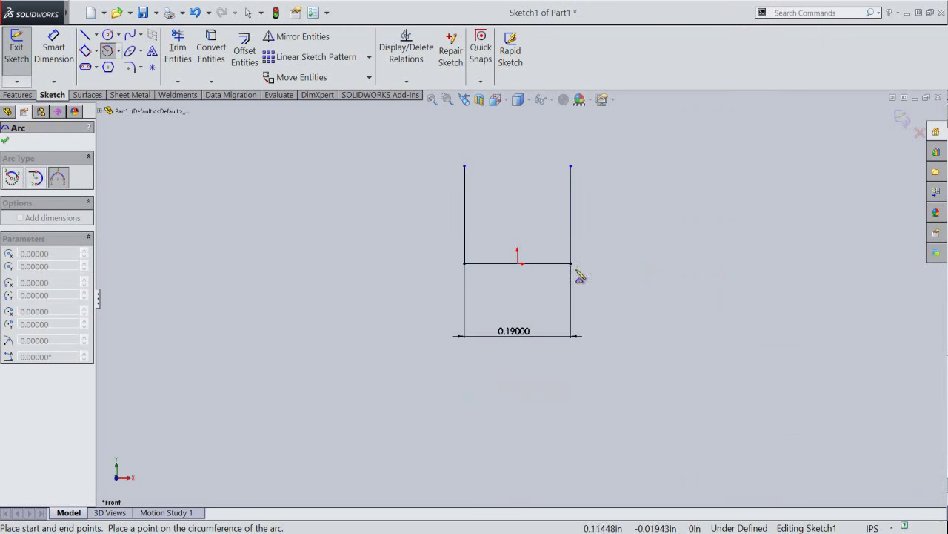
{"action": "left_click", "coordinate": [464, 167]}
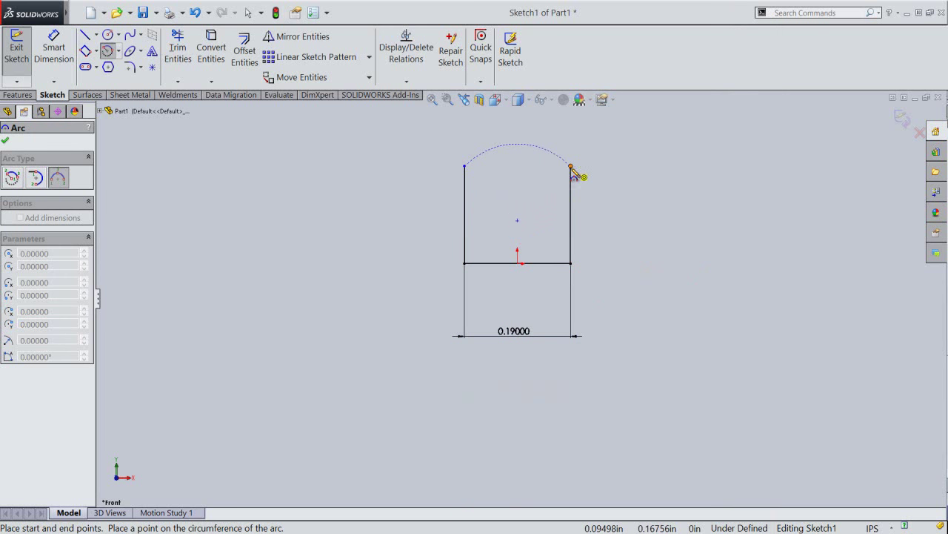
{"action": "left_click", "coordinate": [572, 168]}
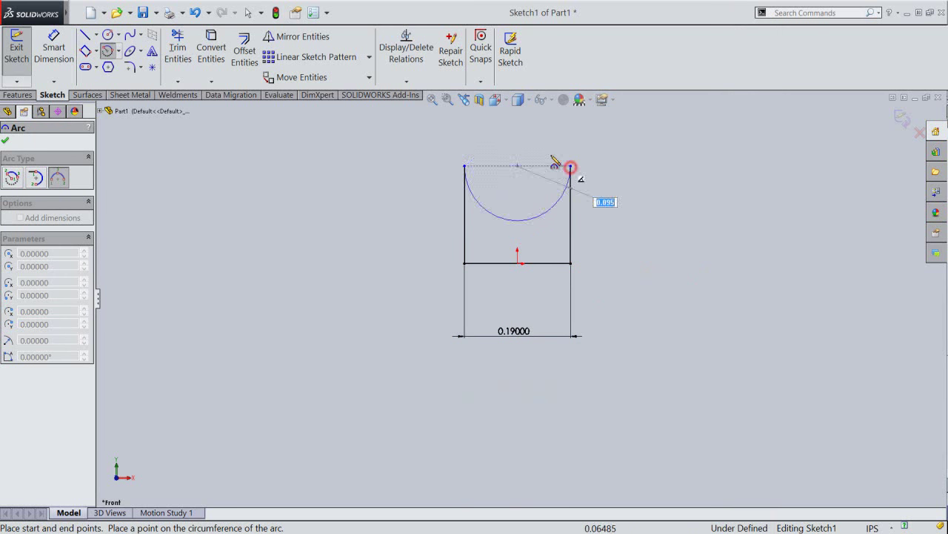
{"action": "left_click", "coordinate": [527, 132]}
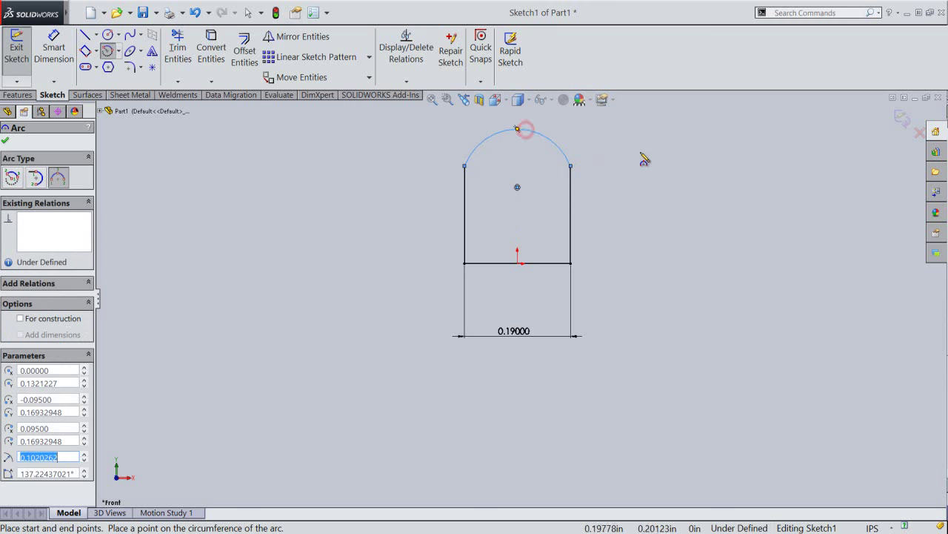
{"action": "right_click", "coordinate": [645, 154]}
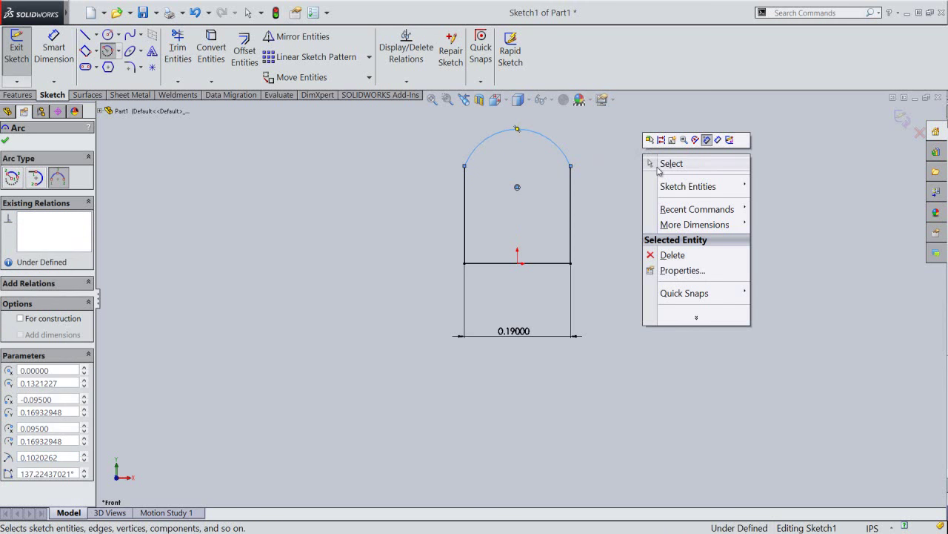
{"action": "left_click", "coordinate": [657, 168]}
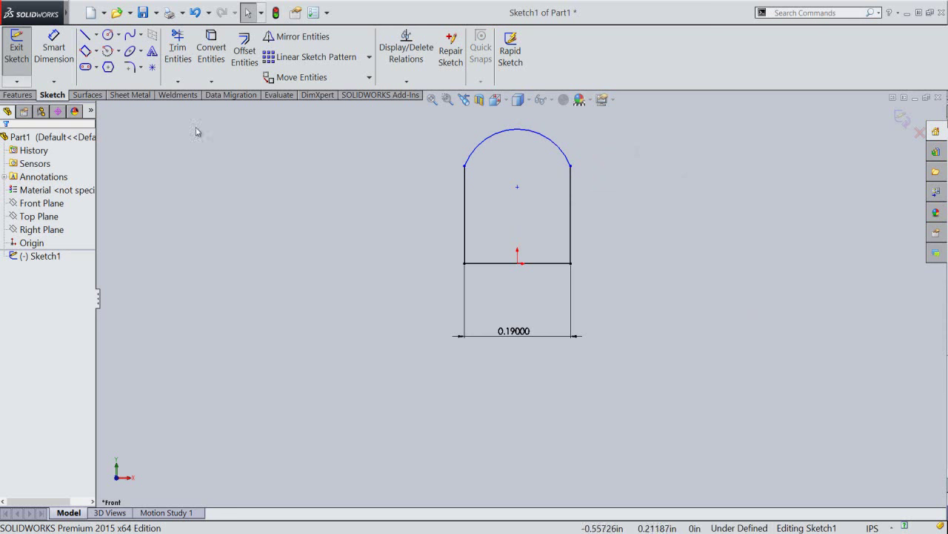
{"action": "left_click", "coordinate": [155, 72]}
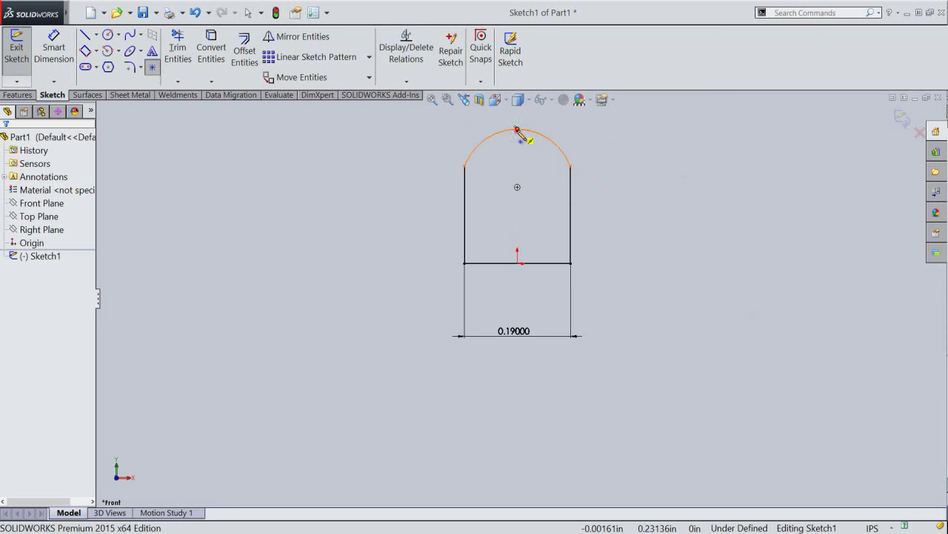
Step: Place a point at the arc's peak and dimension it 0.1625 above the base line
{"action": "left_click", "coordinate": [517, 130]}
{"action": "right_click", "coordinate": [661, 194]}
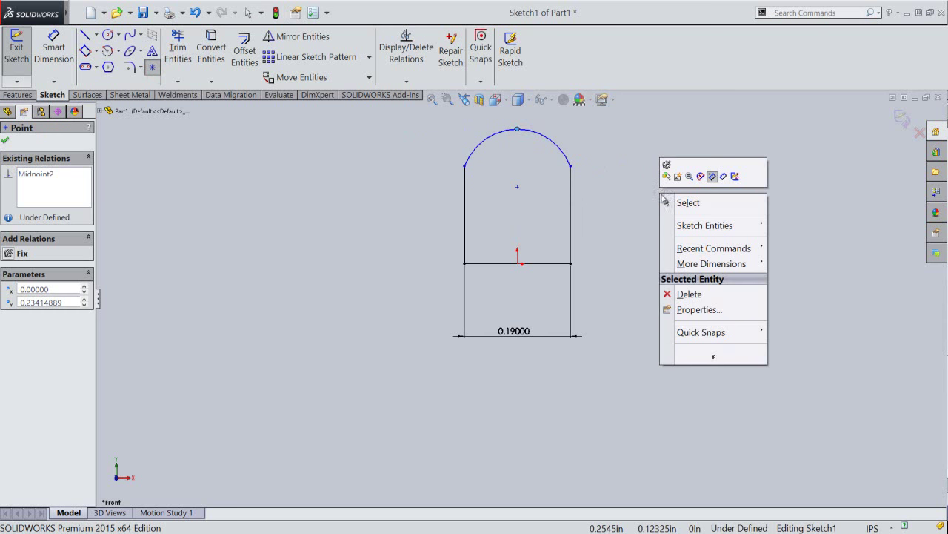
{"action": "left_click", "coordinate": [723, 176]}
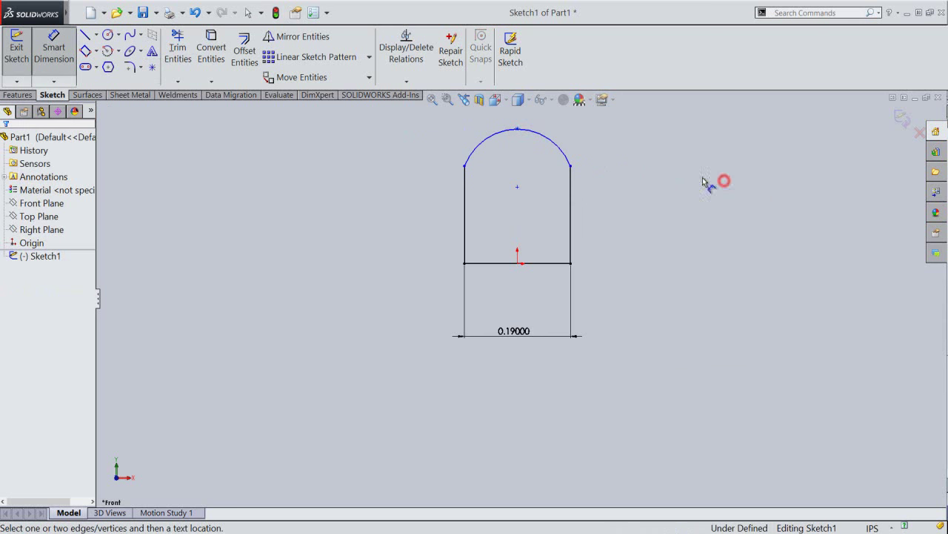
{"action": "left_click", "coordinate": [518, 131]}
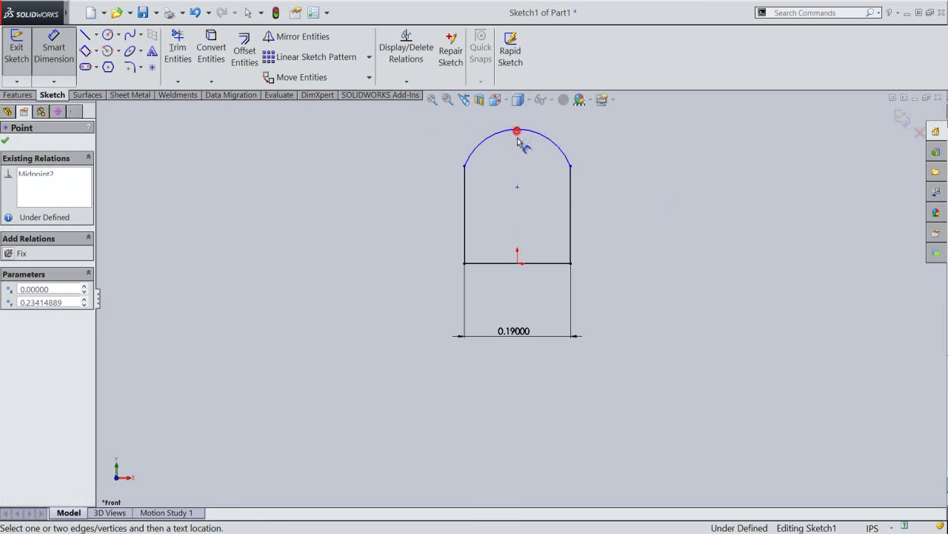
{"action": "left_click", "coordinate": [498, 265]}
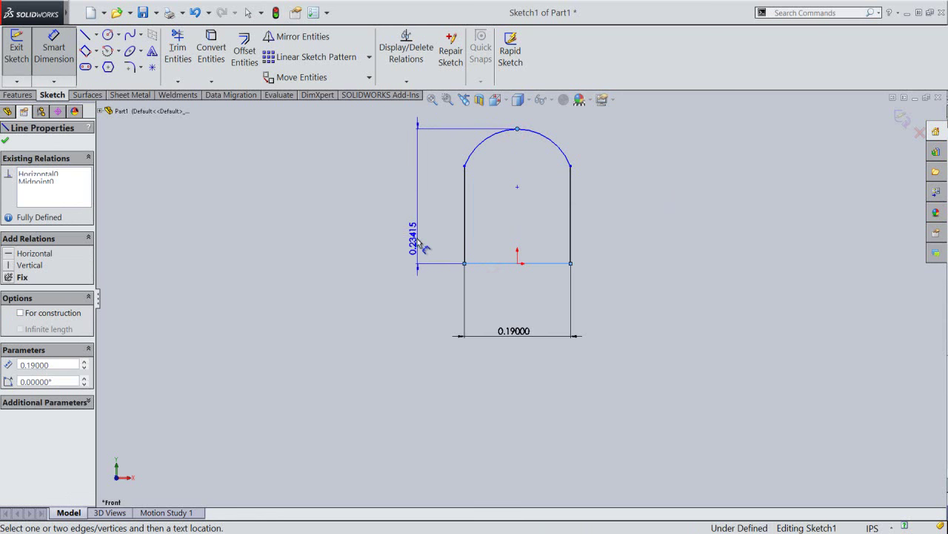
{"action": "left_click", "coordinate": [416, 241]}
{"action": "left_click", "coordinate": [417, 242]}
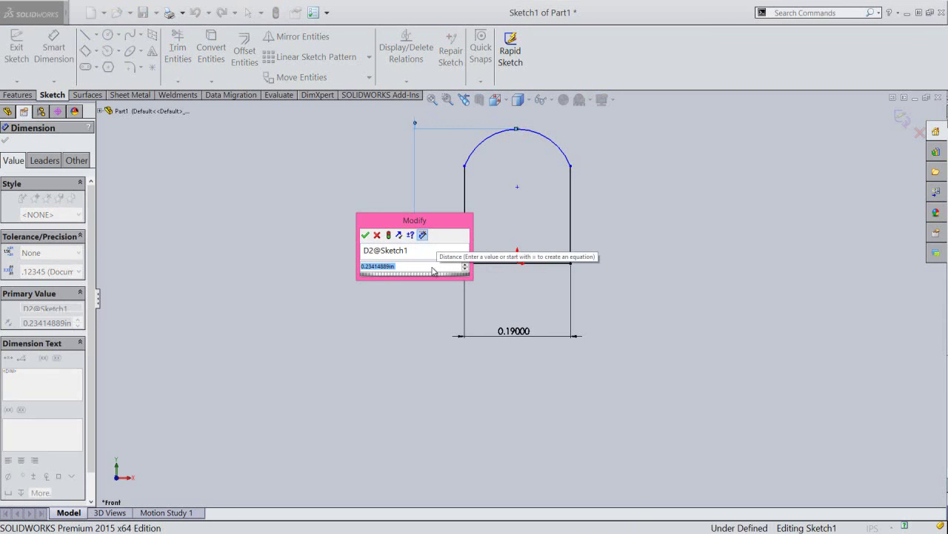
{"action": "type", "text": ".1625"}
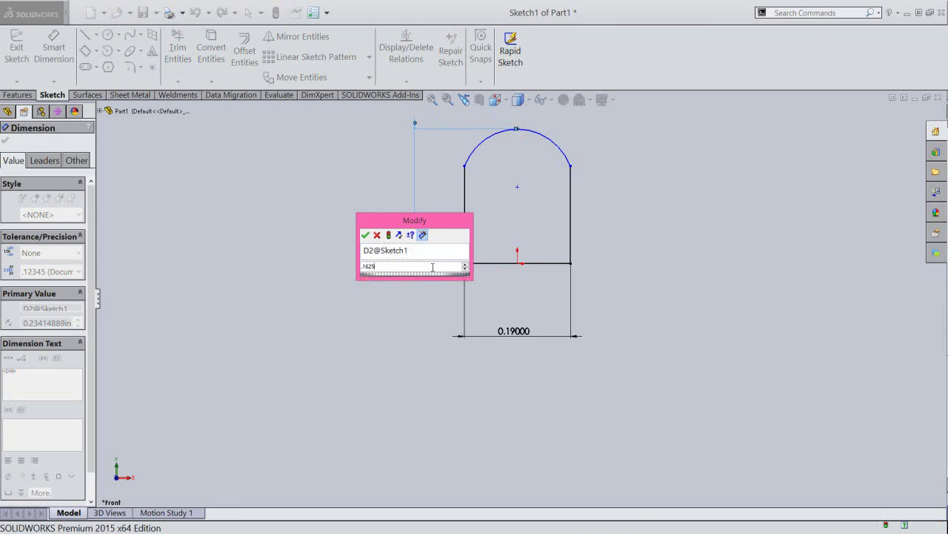
{"action": "key", "text": "Return"}
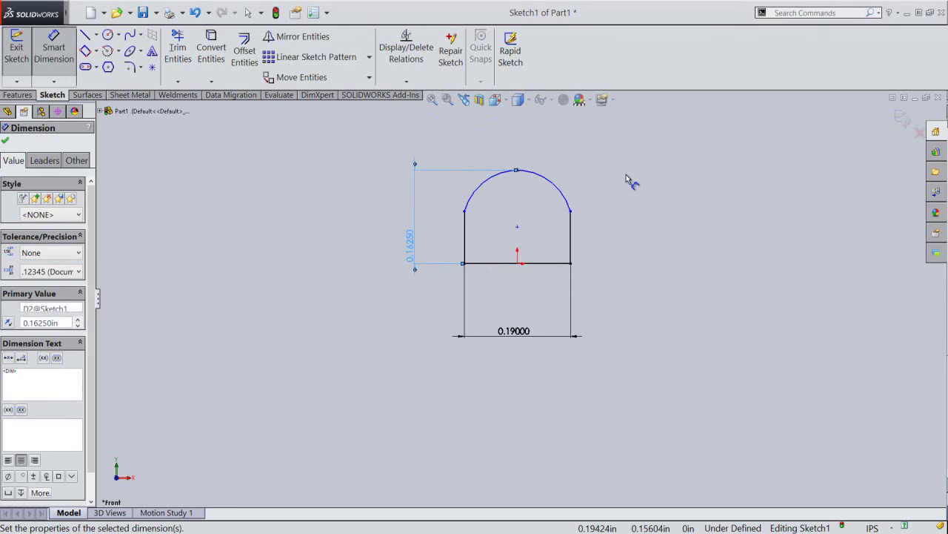
{"action": "left_click", "coordinate": [626, 175]}
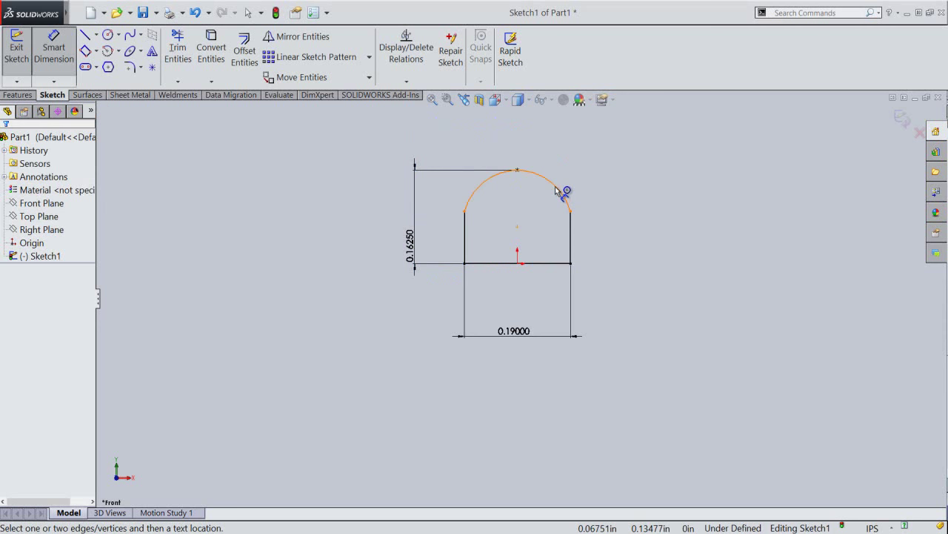
Step: Dimension the arc radius to 0.135 and exit the sketch
{"action": "left_click", "coordinate": [556, 189]}
{"action": "left_click", "coordinate": [586, 168]}
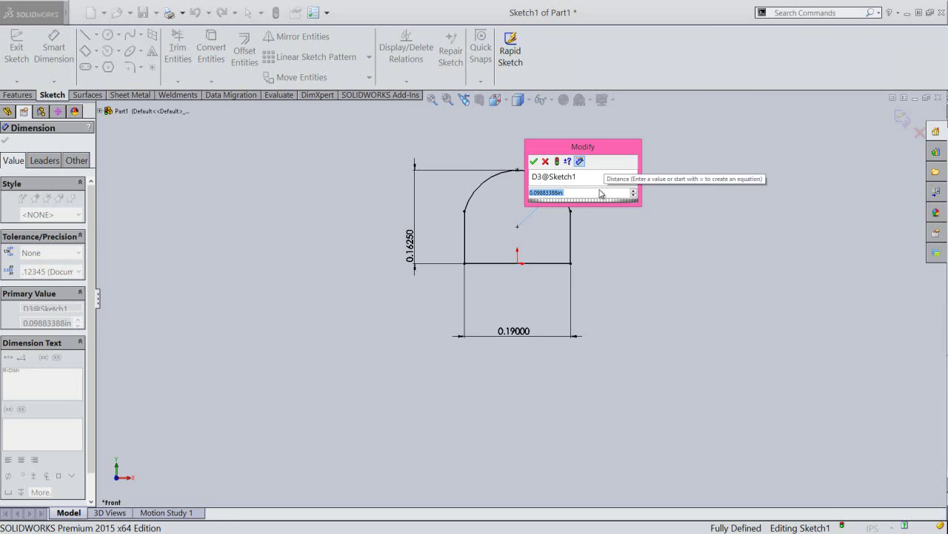
{"action": "type", "text": ".135"}
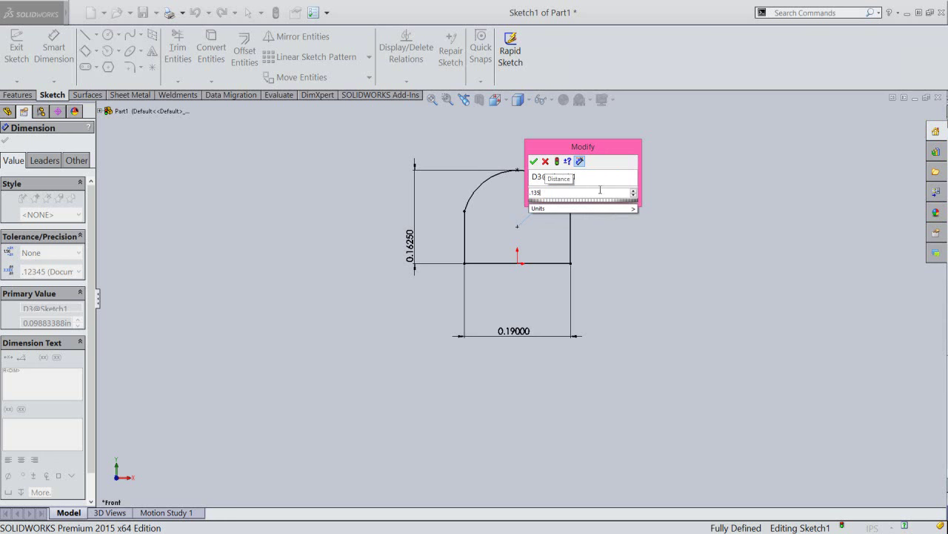
{"action": "key", "text": "Return"}
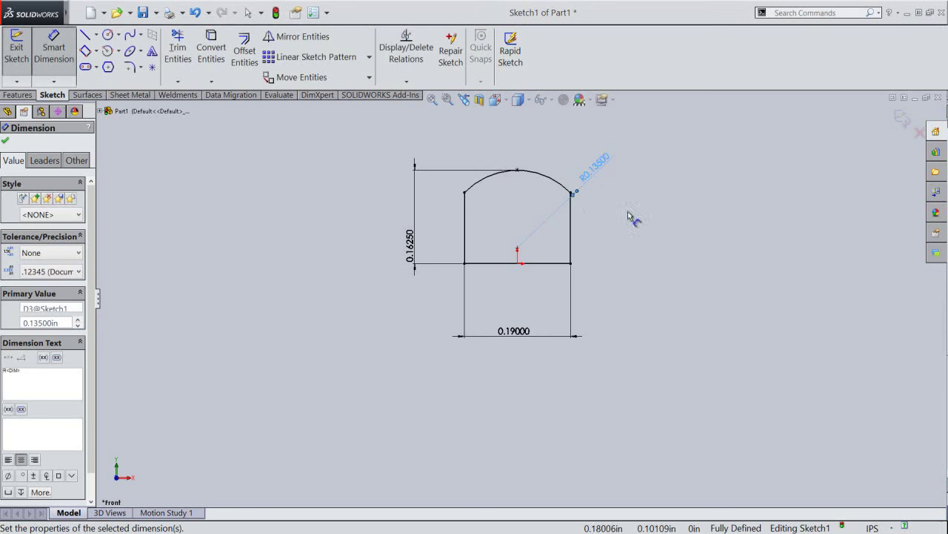
{"action": "right_click", "coordinate": [656, 205]}
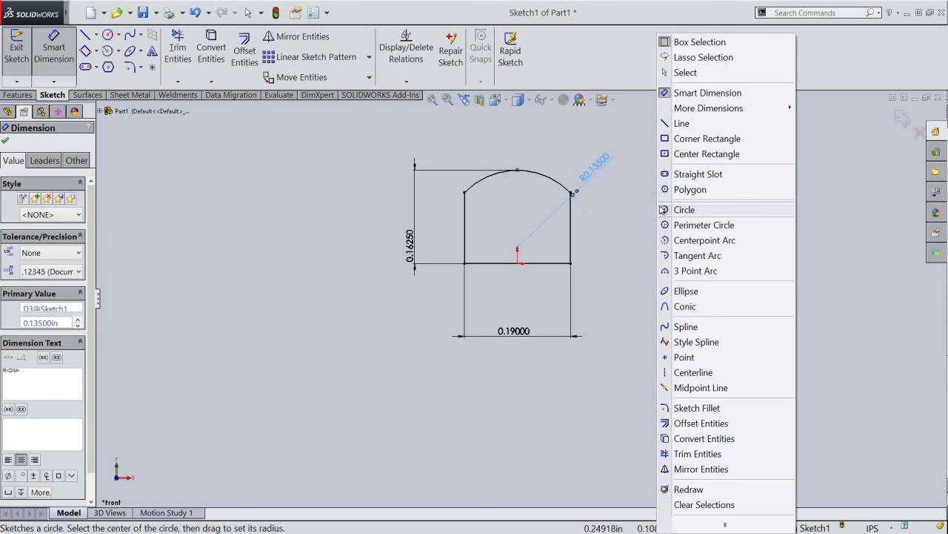
{"action": "left_click", "coordinate": [695, 75]}
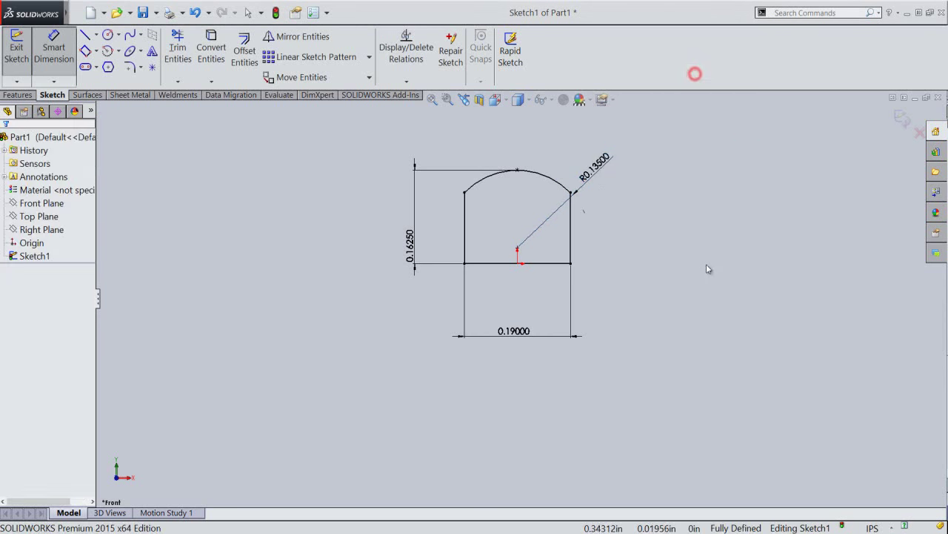
{"action": "left_click", "coordinate": [900, 119]}
{"action": "left_click", "coordinate": [611, 332]}
Step: Revolve Sketch1 360° about its bottom line, Line1
{"action": "mouse_move", "coordinate": [479, 400]}
{"action": "middle_mouse_down"}
{"action": "mouse_move", "coordinate": [513, 367]}
{"action": "mouse_move", "coordinate": [533, 388]}
{"action": "mouse_move", "coordinate": [520, 389]}
{"action": "middle_mouse_up"}
{"action": "left_click", "coordinate": [590, 286]}
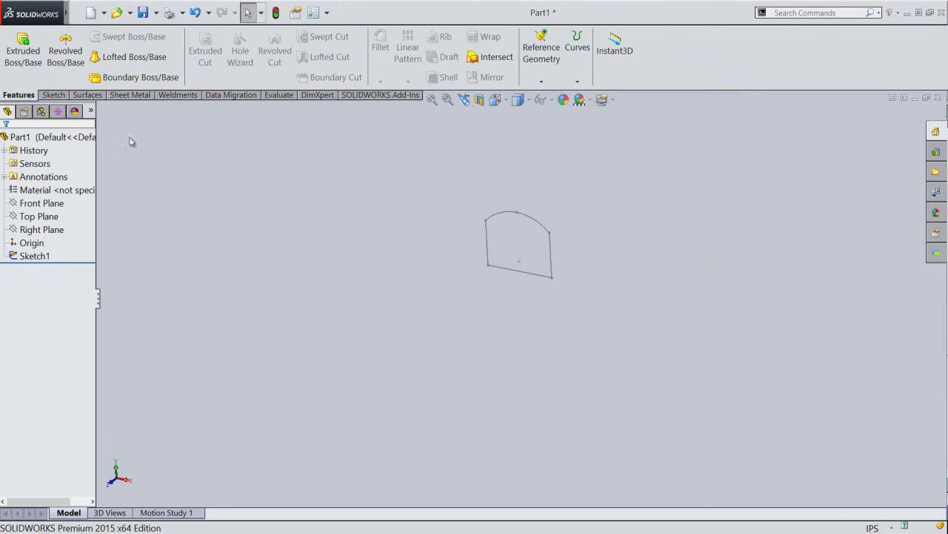
{"action": "left_click", "coordinate": [75, 72]}
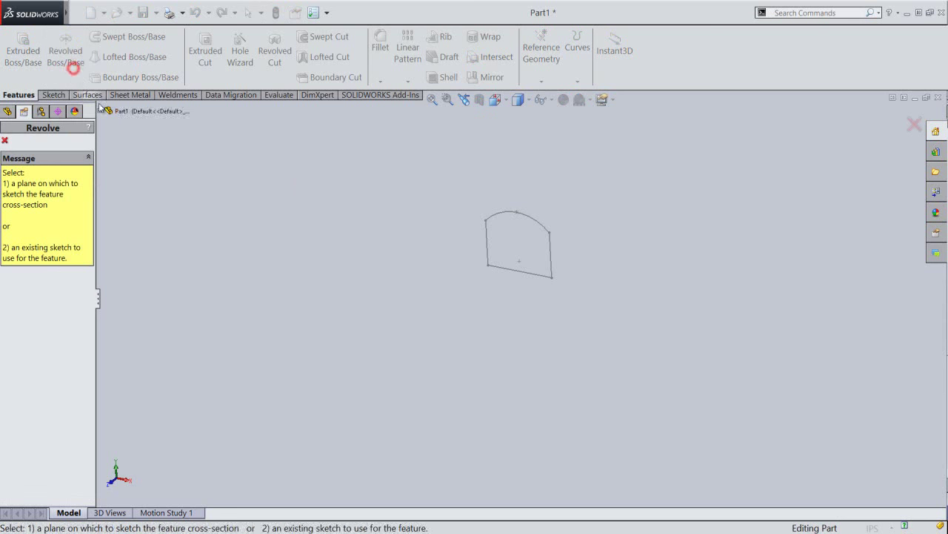
{"action": "left_click", "coordinate": [515, 271]}
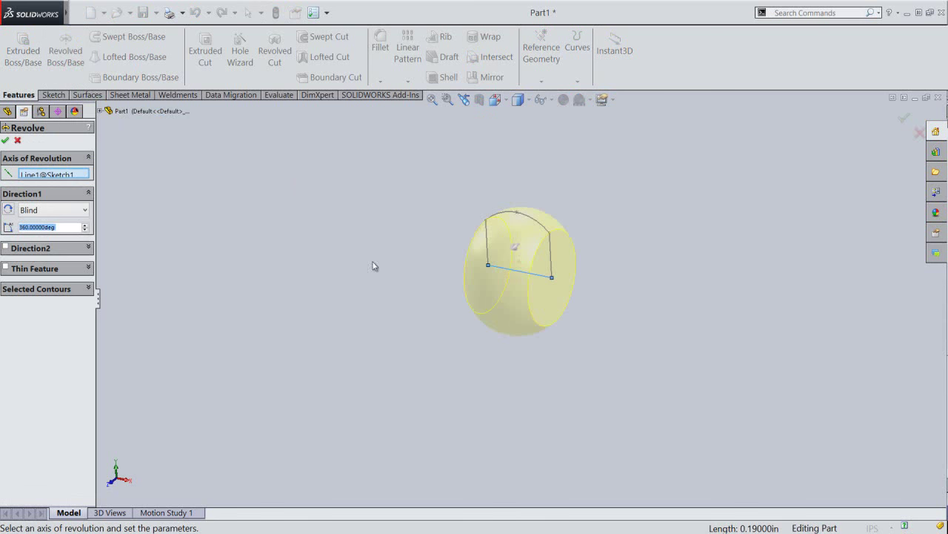
{"action": "right_click", "coordinate": [265, 208]}
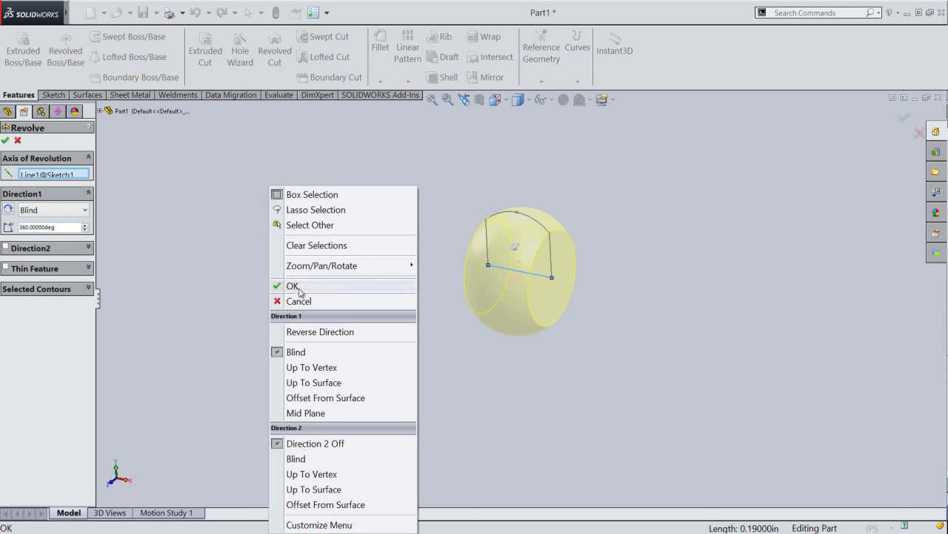
{"action": "left_click", "coordinate": [299, 288]}
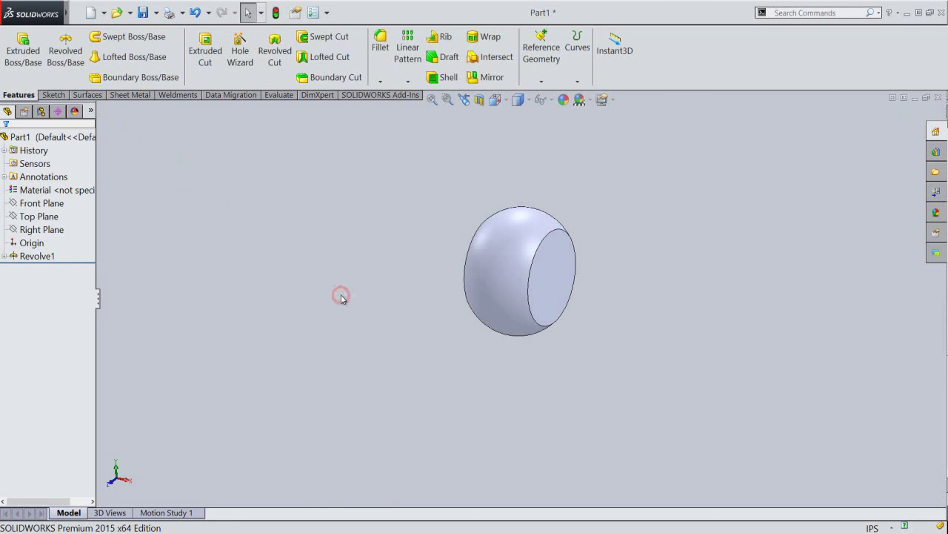
Step: Check the Front view, return to Isometric, and open Sketch2 on the Front Plane
{"action": "left_click", "coordinate": [497, 100]}
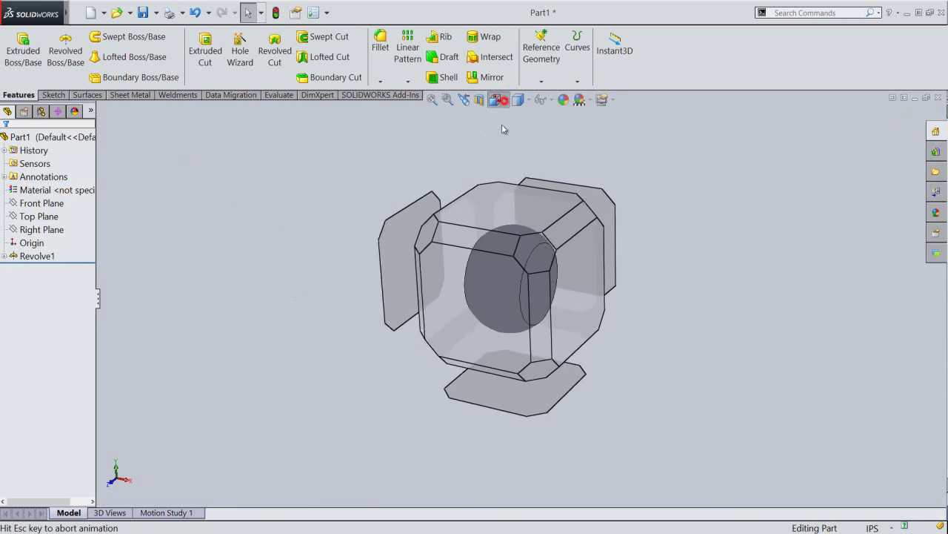
{"action": "left_click", "coordinate": [469, 316]}
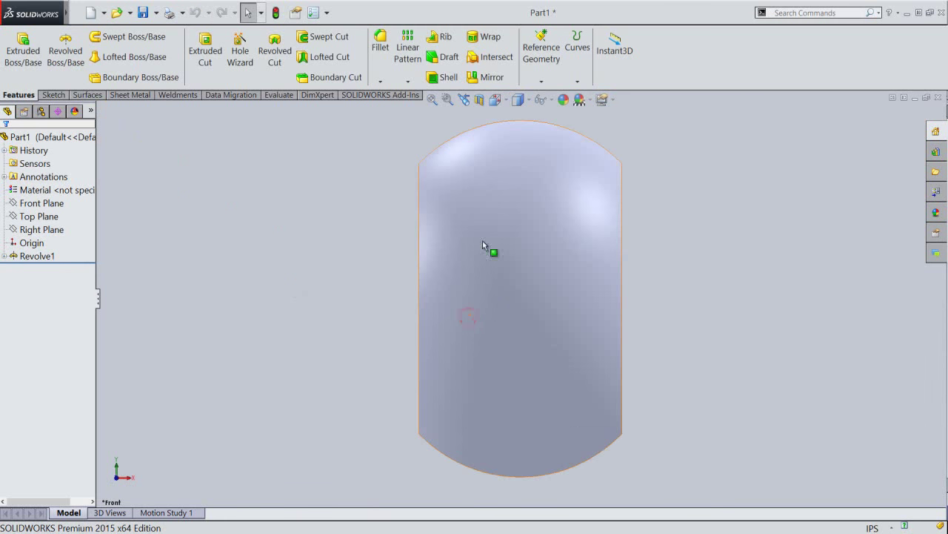
{"action": "left_click", "coordinate": [515, 100]}
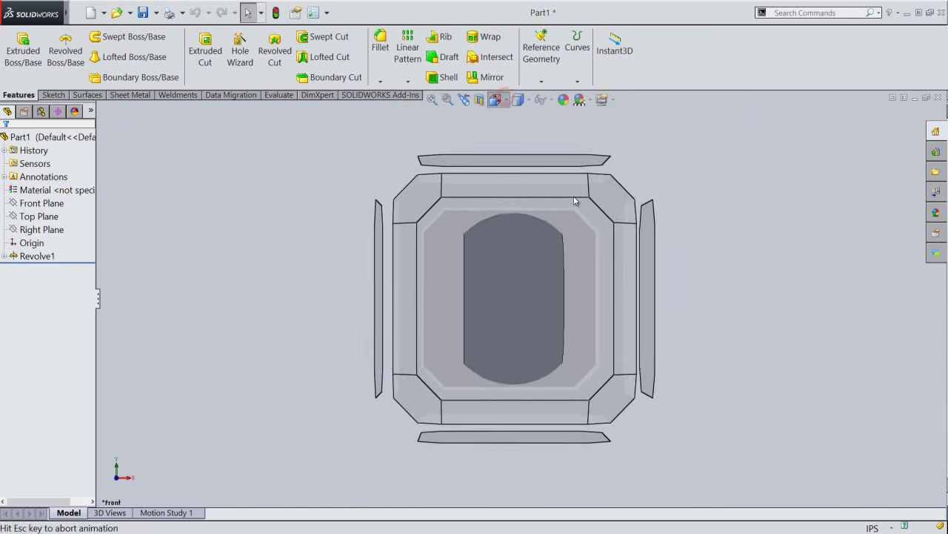
{"action": "left_click", "coordinate": [607, 208]}
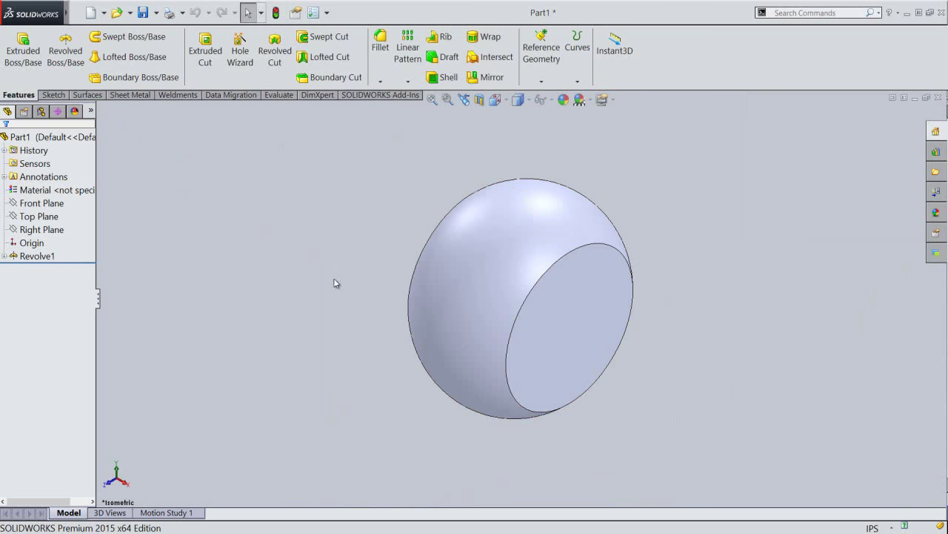
{"action": "left_click", "coordinate": [36, 216]}
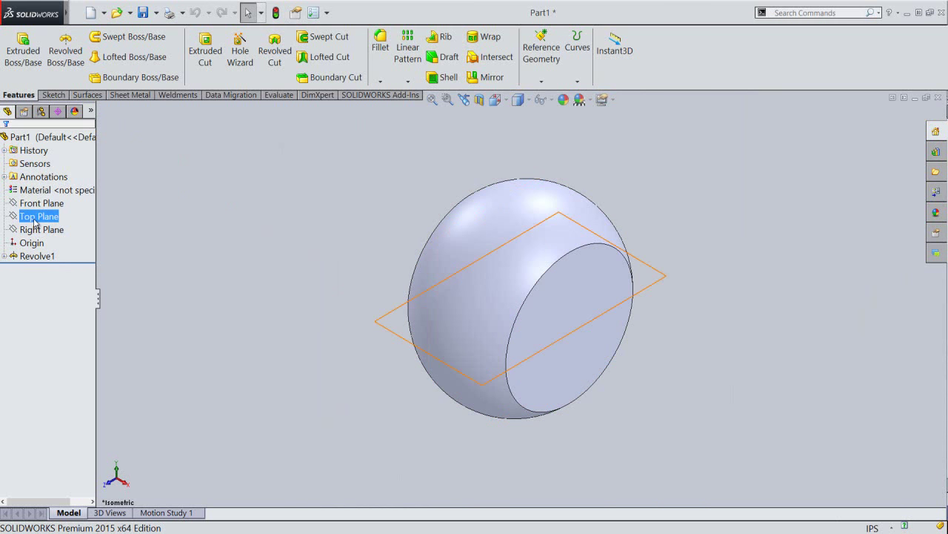
{"action": "left_click", "coordinate": [38, 204]}
{"action": "left_click", "coordinate": [38, 210]}
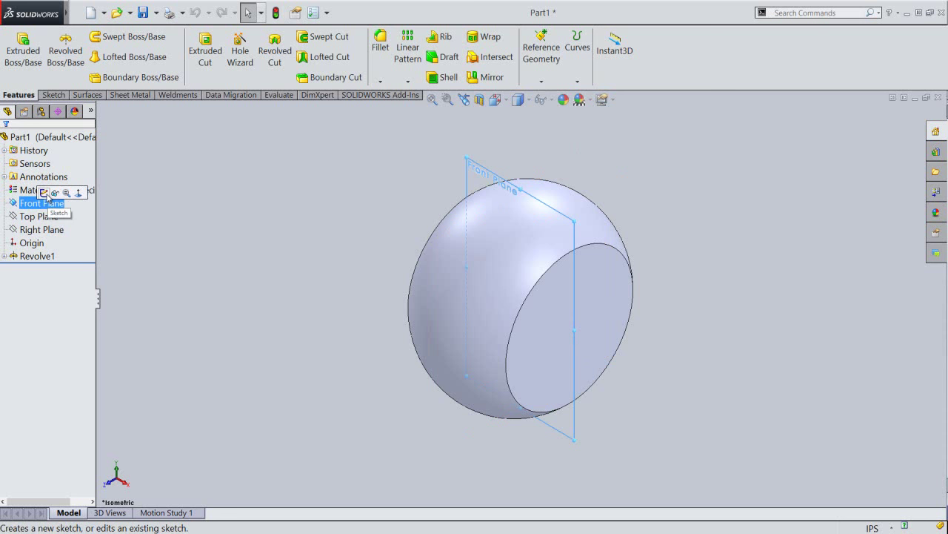
{"action": "left_click", "coordinate": [45, 194]}
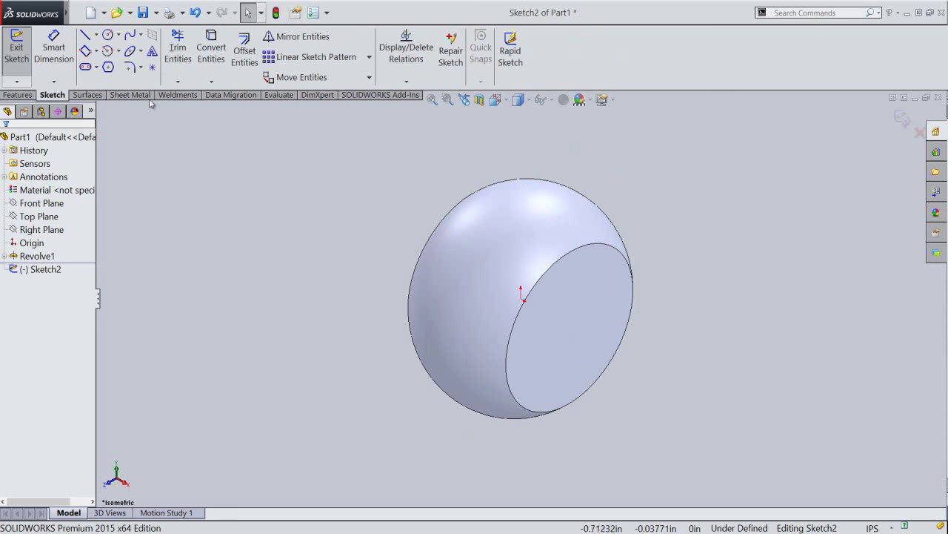
Step: Draw a Ø0.1 circle centred on the origin and close Sketch2
{"action": "left_click", "coordinate": [109, 38]}
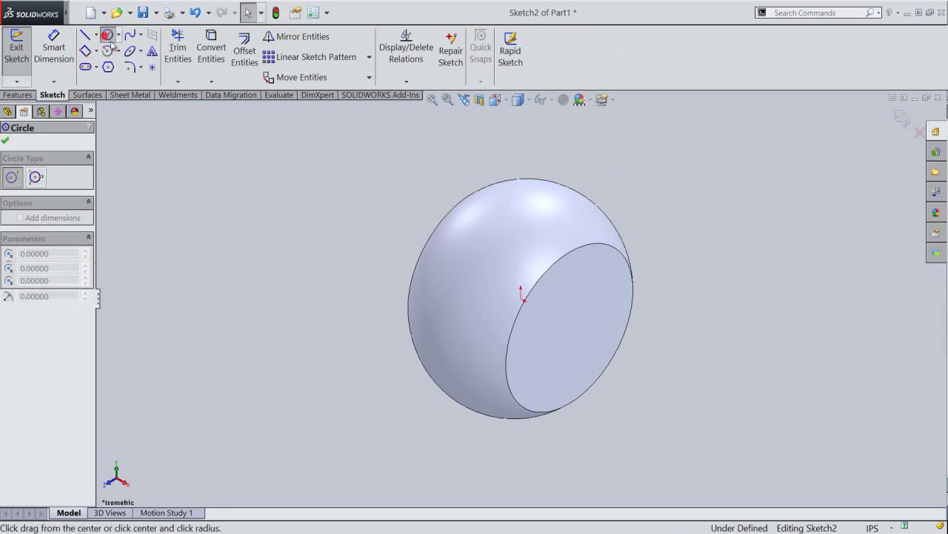
{"action": "left_click", "coordinate": [521, 299]}
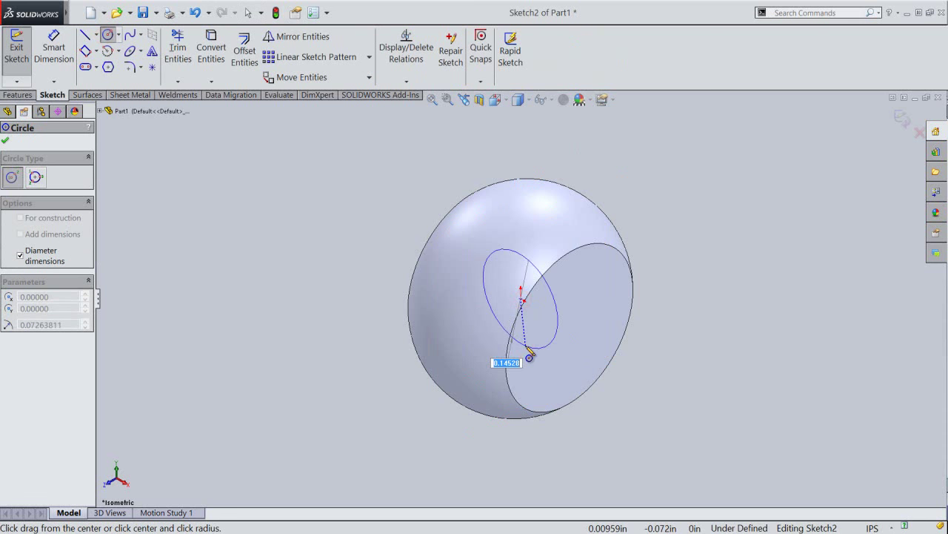
{"action": "key", "text": "BackSpace"}
{"action": "key", "text": "Return"}
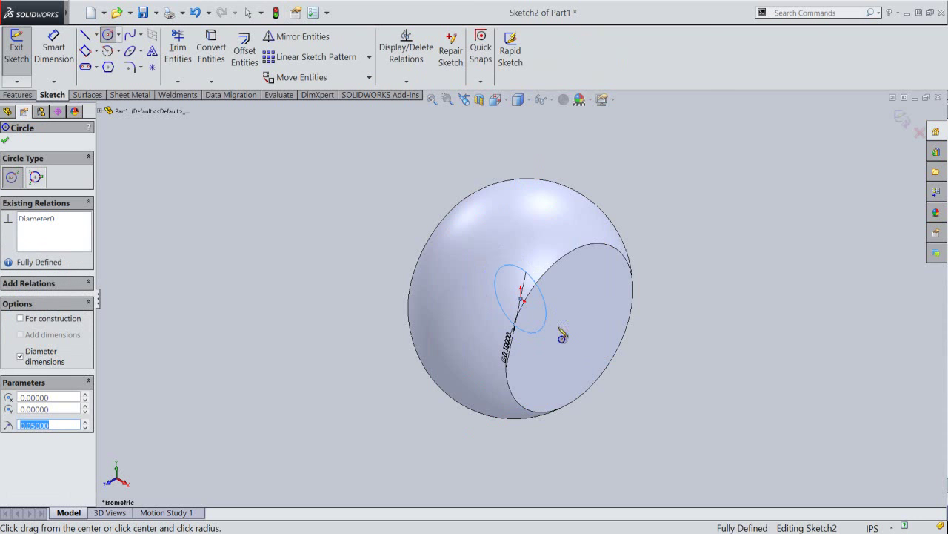
{"action": "right_click", "coordinate": [679, 254]}
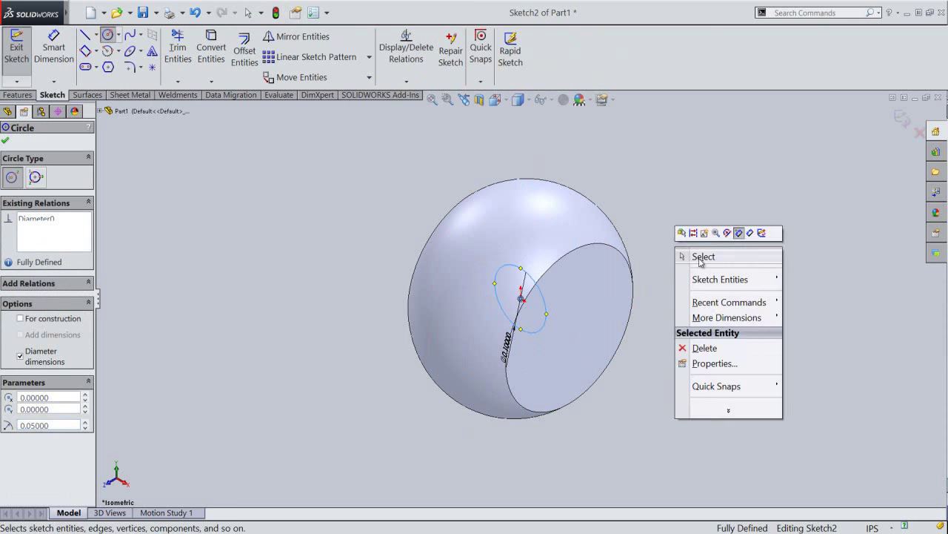
{"action": "left_click", "coordinate": [698, 258]}
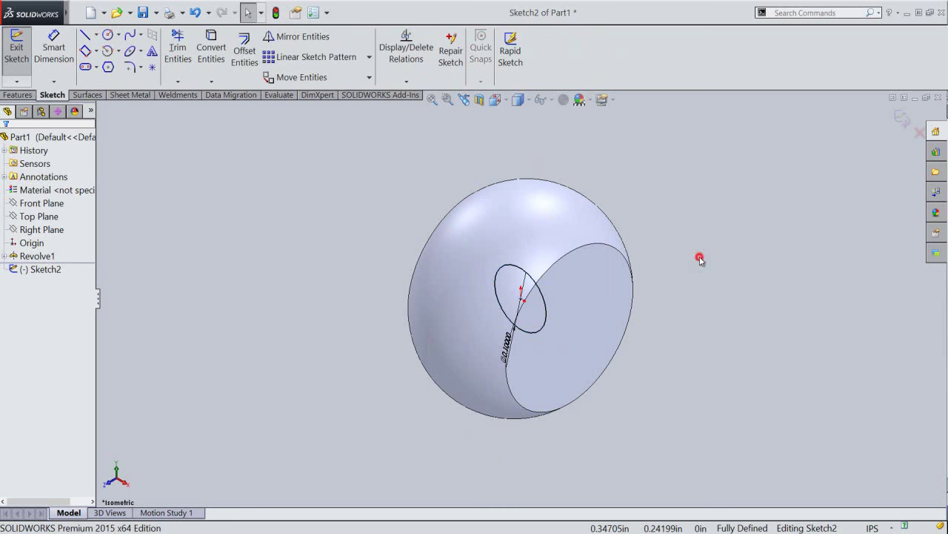
{"action": "left_click", "coordinate": [901, 117]}
{"action": "left_click", "coordinate": [795, 195]}
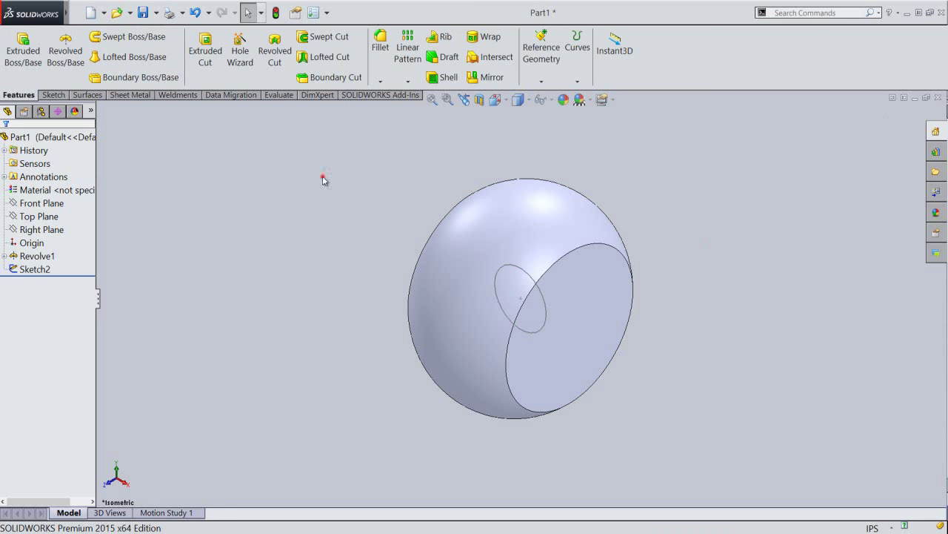
Step: Extrude the Sketch2 circle 0.25 in blind into a cylindrical boss
{"action": "left_click", "coordinate": [23, 52]}
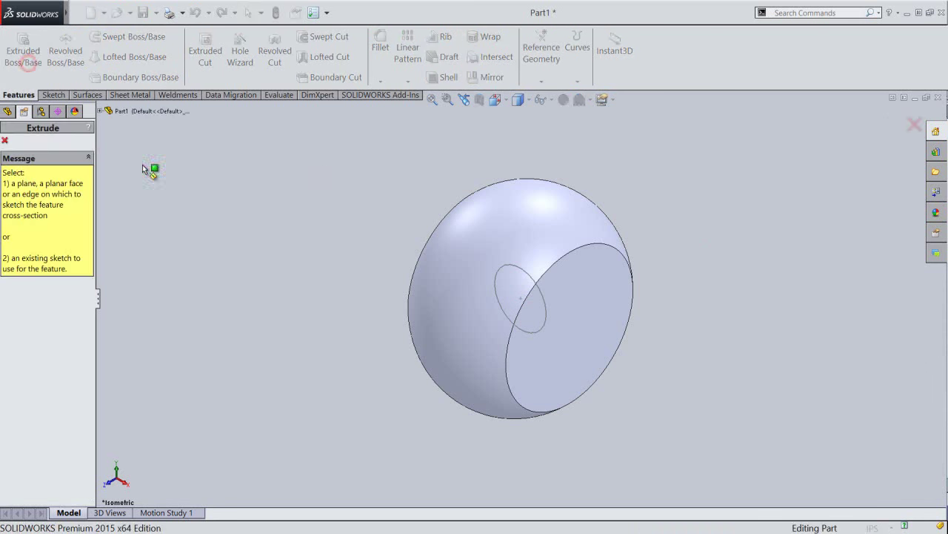
{"action": "left_click", "coordinate": [524, 277]}
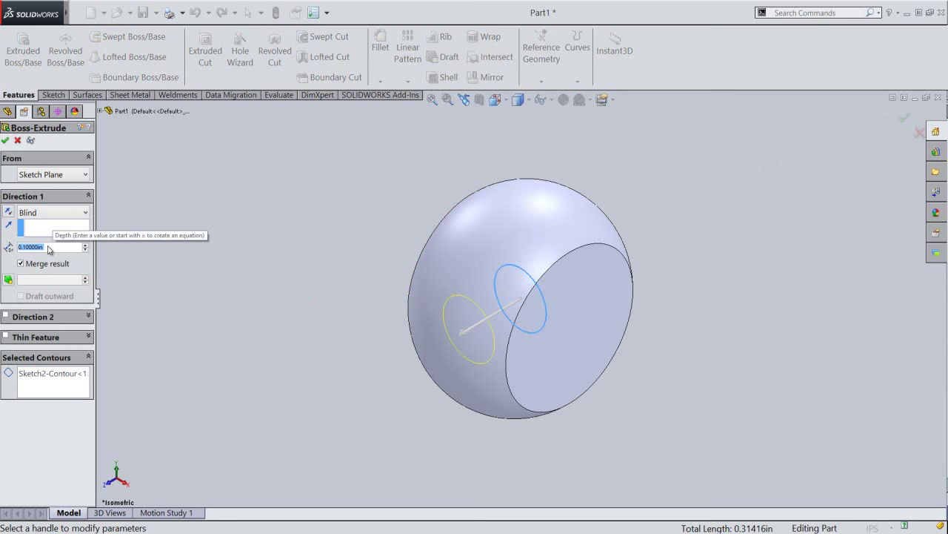
{"action": "type", "text": ".25"}
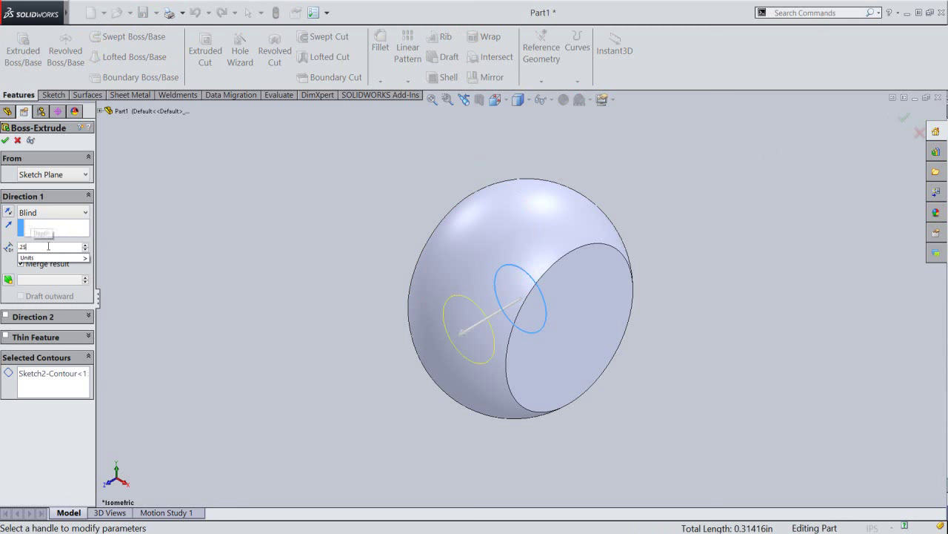
{"action": "key", "text": "Return"}
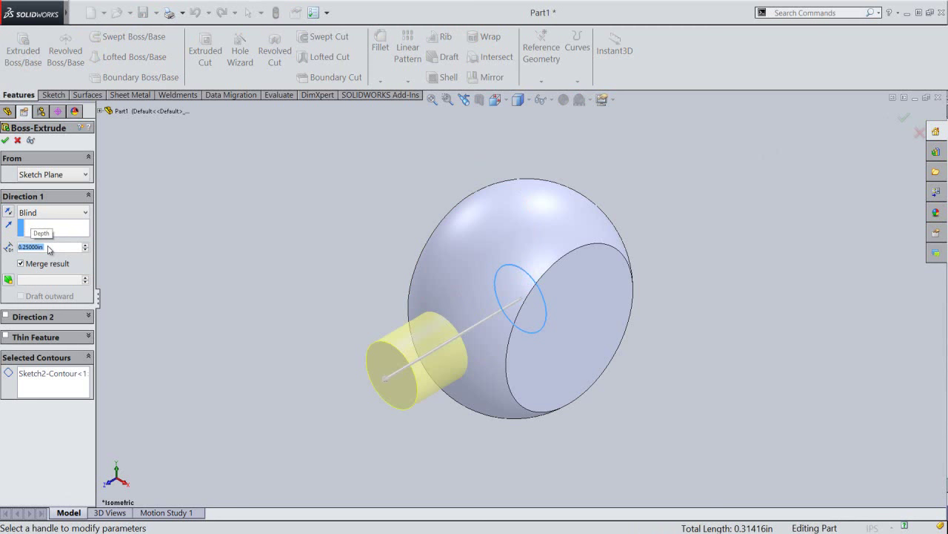
{"action": "right_click", "coordinate": [142, 227]}
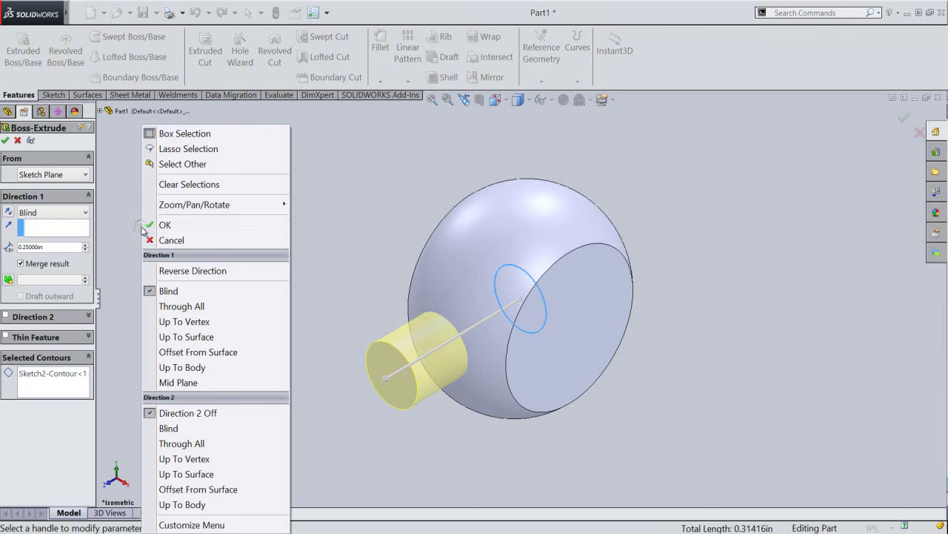
{"action": "left_click", "coordinate": [158, 230]}
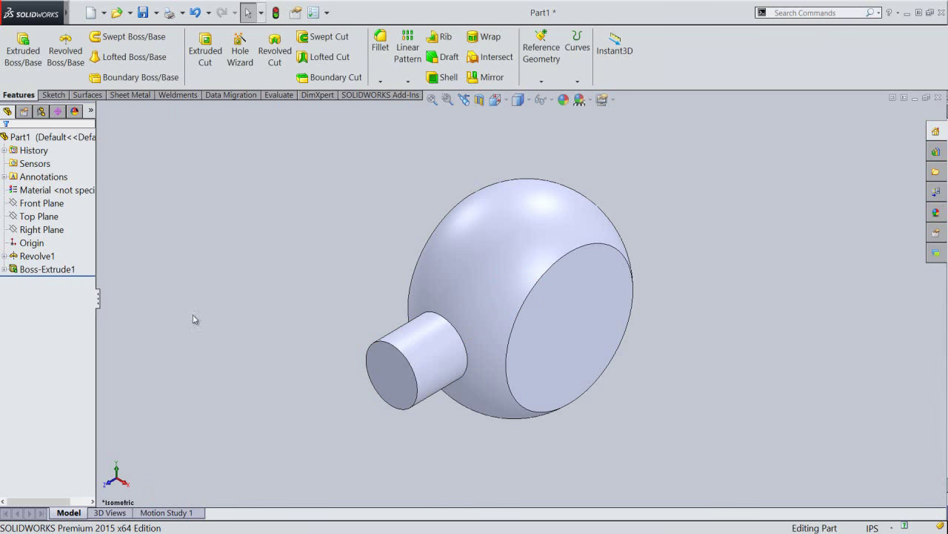
{"action": "left_click", "coordinate": [386, 371]}
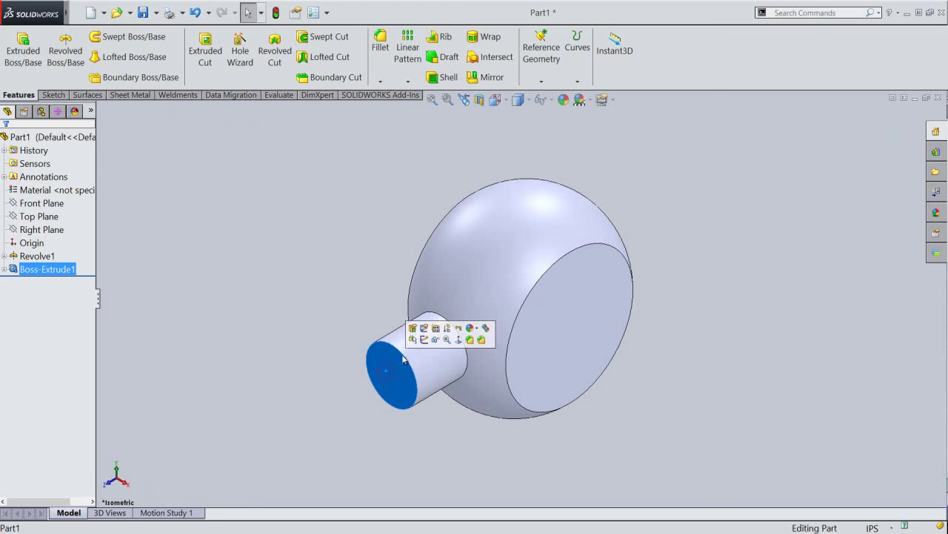
Step: Draw a Ø0.15 circle centred on the stub's end face and close Sketch3
{"action": "left_click", "coordinate": [425, 340]}
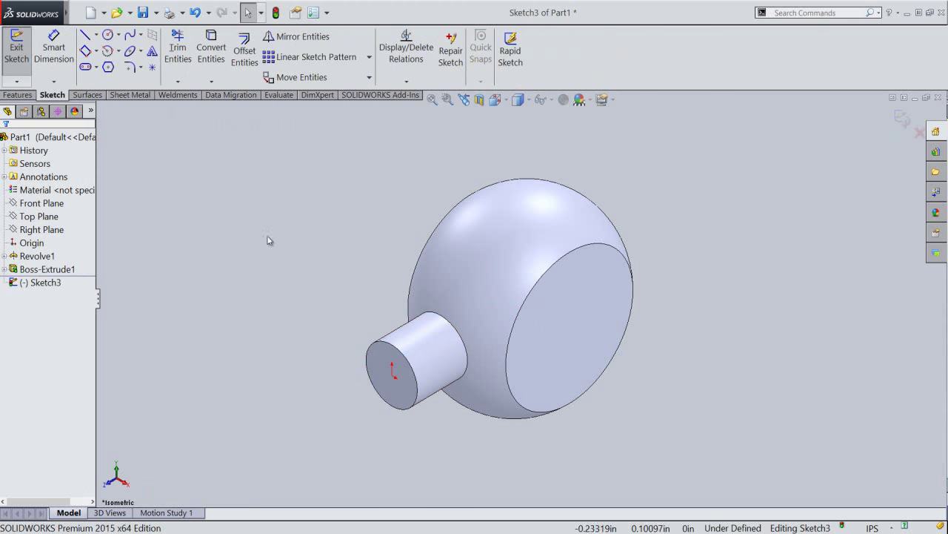
{"action": "left_click", "coordinate": [109, 37]}
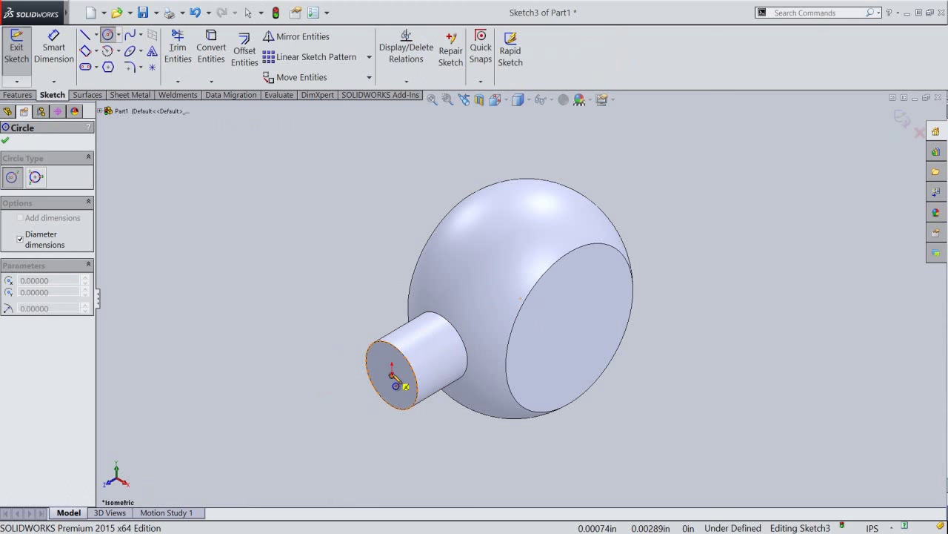
{"action": "left_click", "coordinate": [392, 375]}
{"action": "type", "text": ".15"}
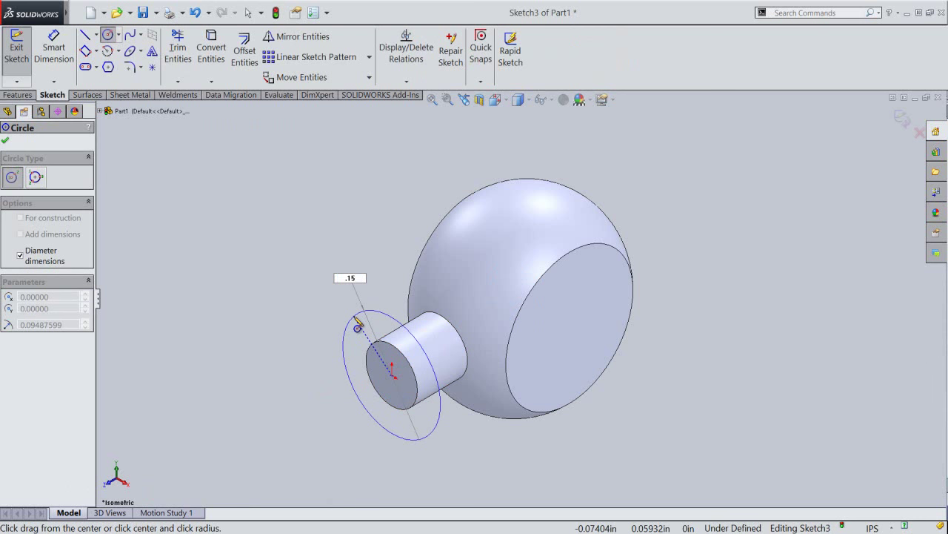
{"action": "key", "text": "Return"}
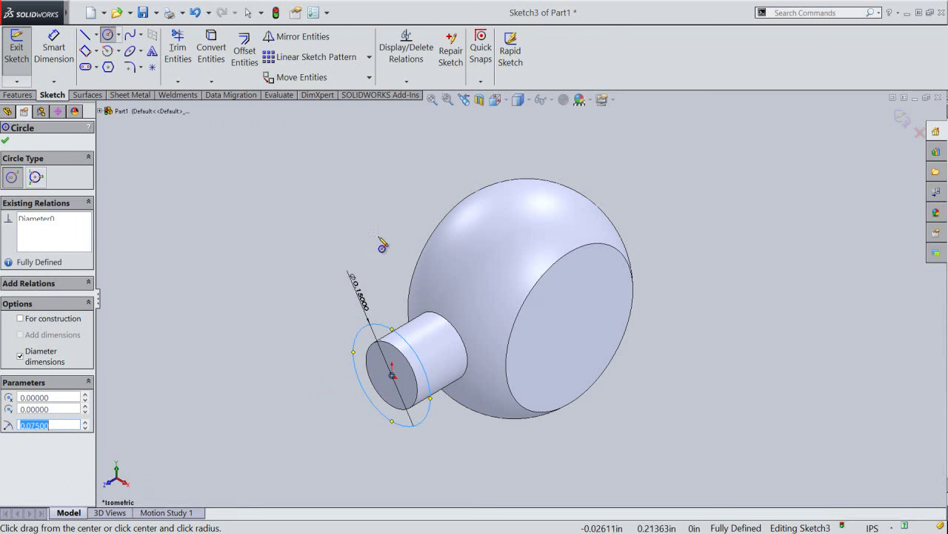
{"action": "right_click", "coordinate": [379, 234]}
{"action": "left_click", "coordinate": [406, 243]}
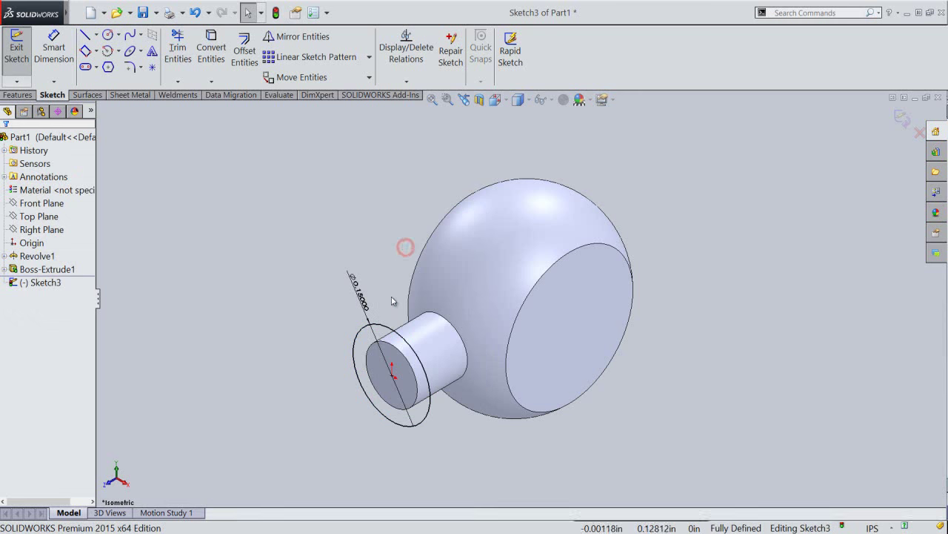
{"action": "left_click", "coordinate": [903, 124]}
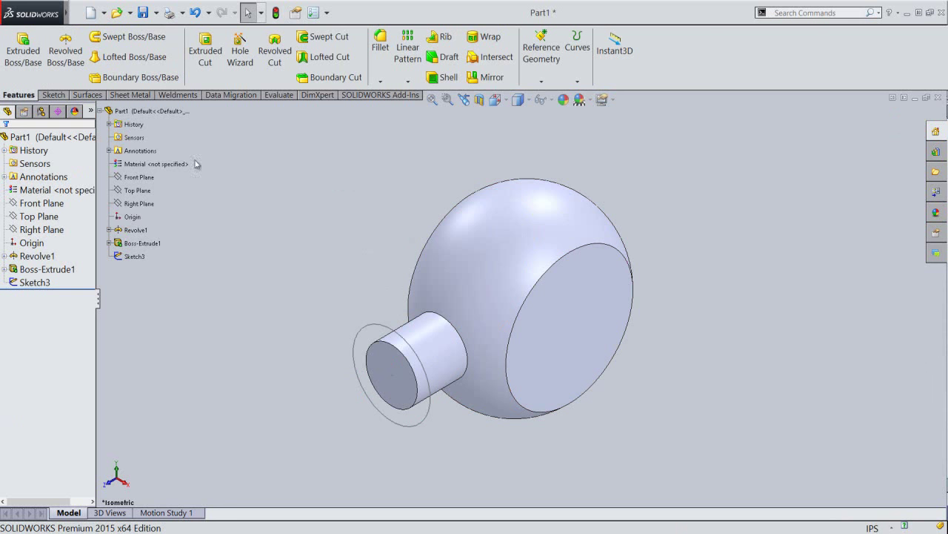
Step: Extrude Sketch3 0.125 in blind with a 12° draft to form the tapered nozzle
{"action": "left_click", "coordinate": [33, 72]}
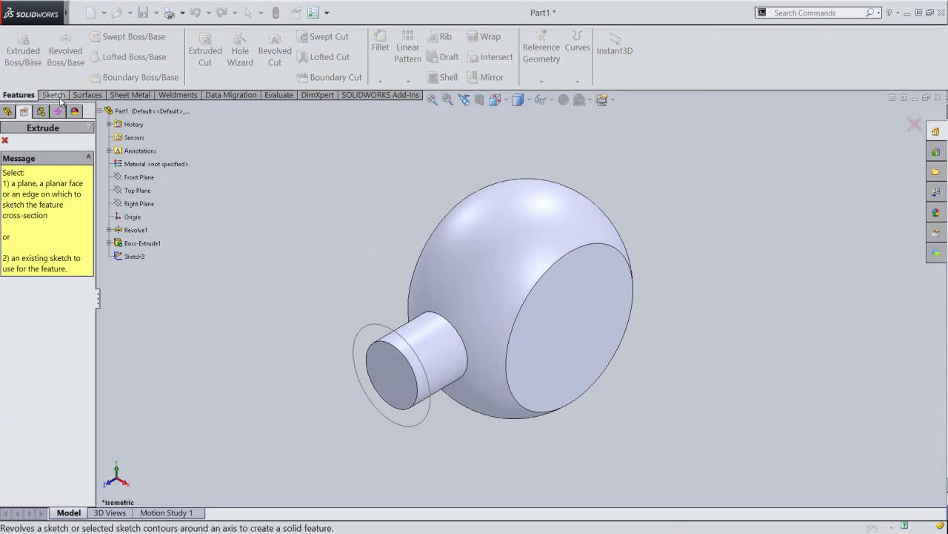
{"action": "left_click", "coordinate": [366, 332]}
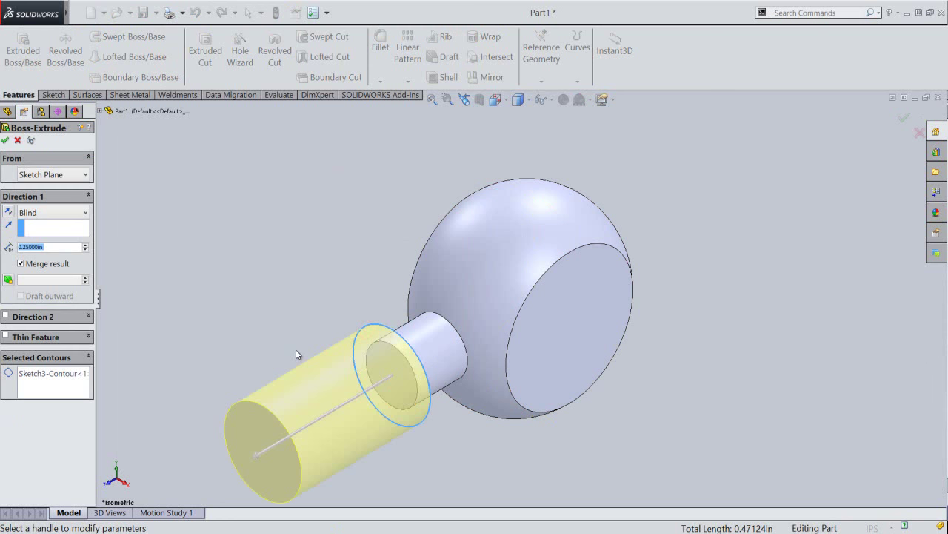
{"action": "left_click", "coordinate": [23, 251]}
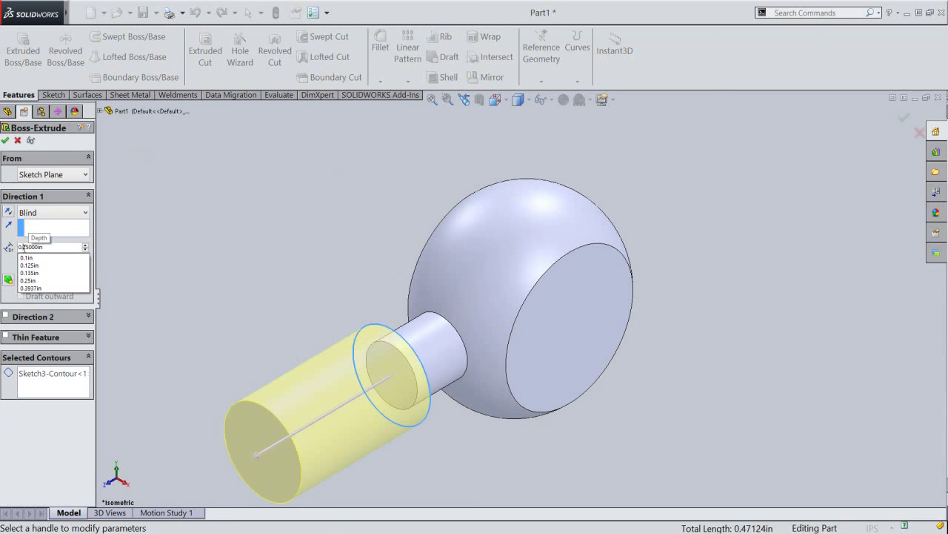
{"action": "type", "text": "1"}
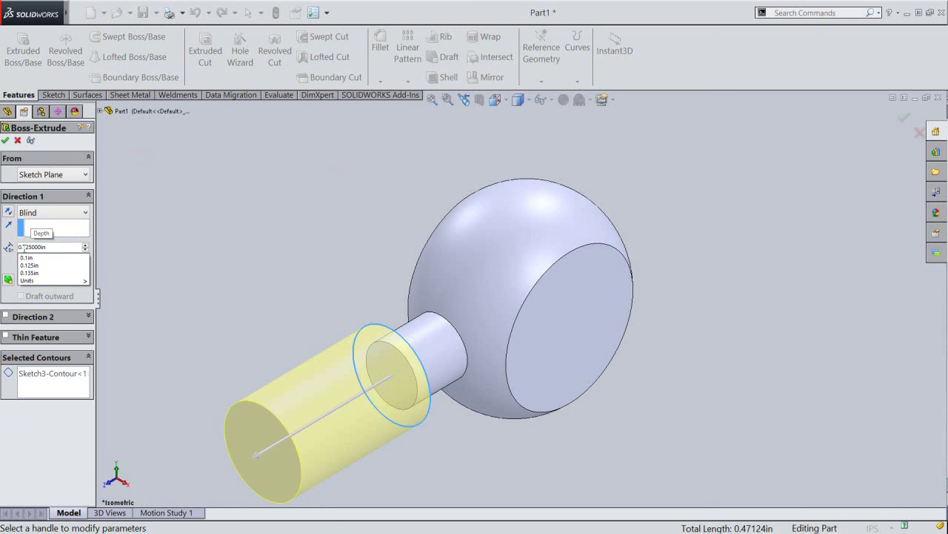
{"action": "key", "text": "Return"}
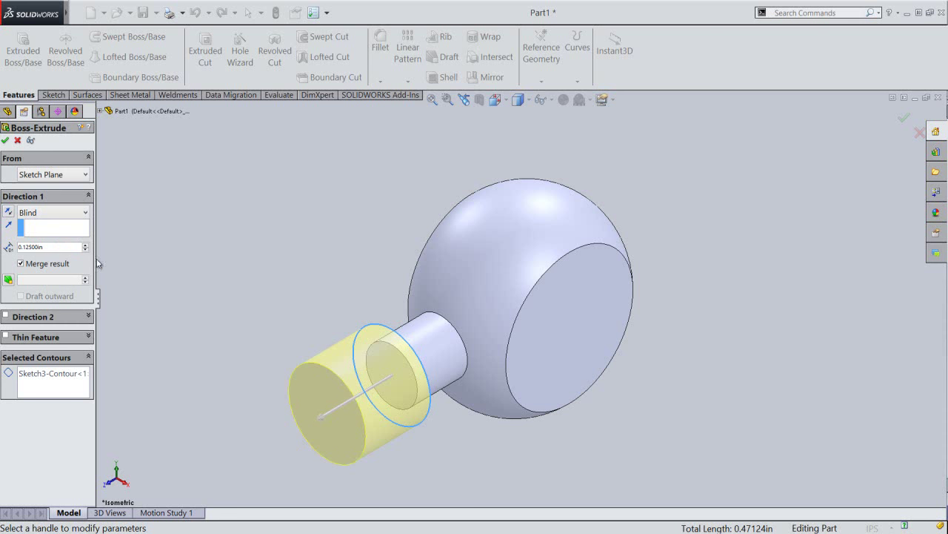
{"action": "left_click", "coordinate": [8, 280]}
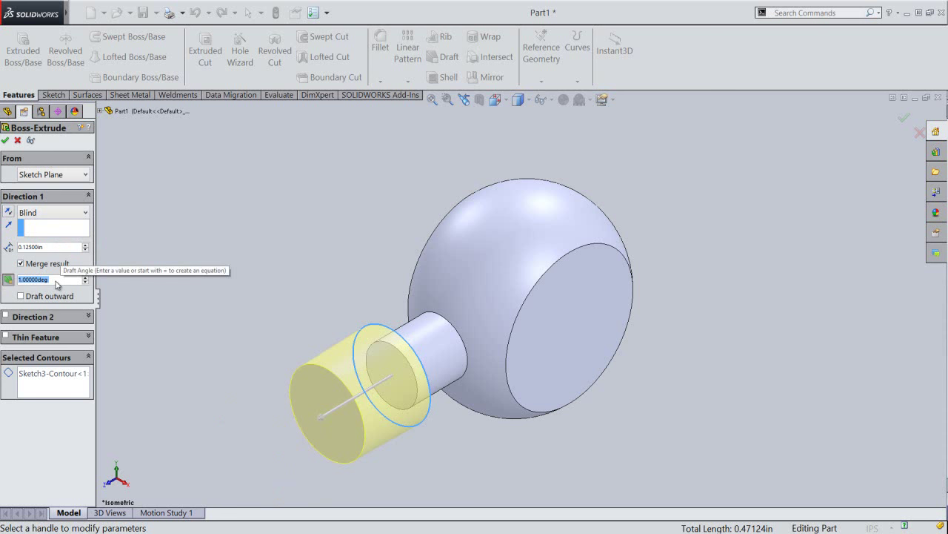
{"action": "type", "text": "12"}
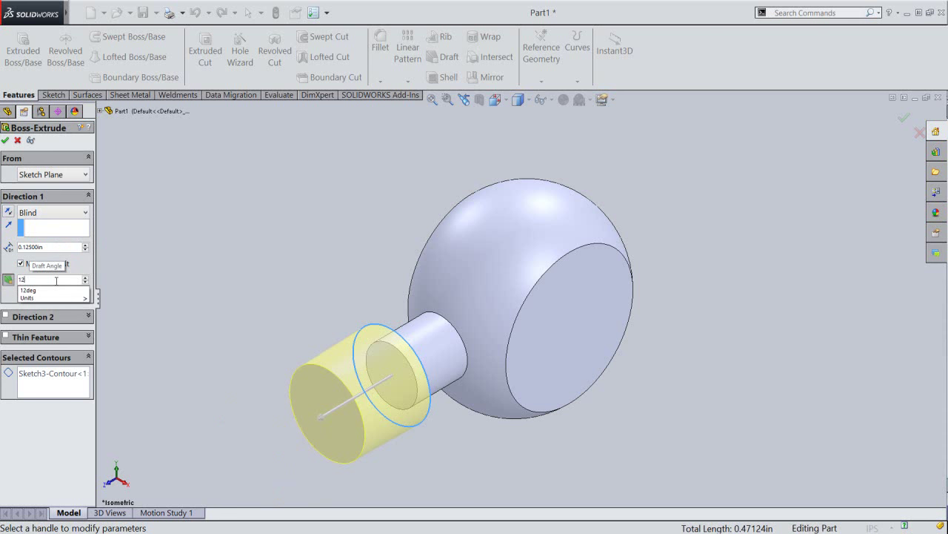
{"action": "left_click", "coordinate": [58, 291]}
{"action": "left_click", "coordinate": [162, 270]}
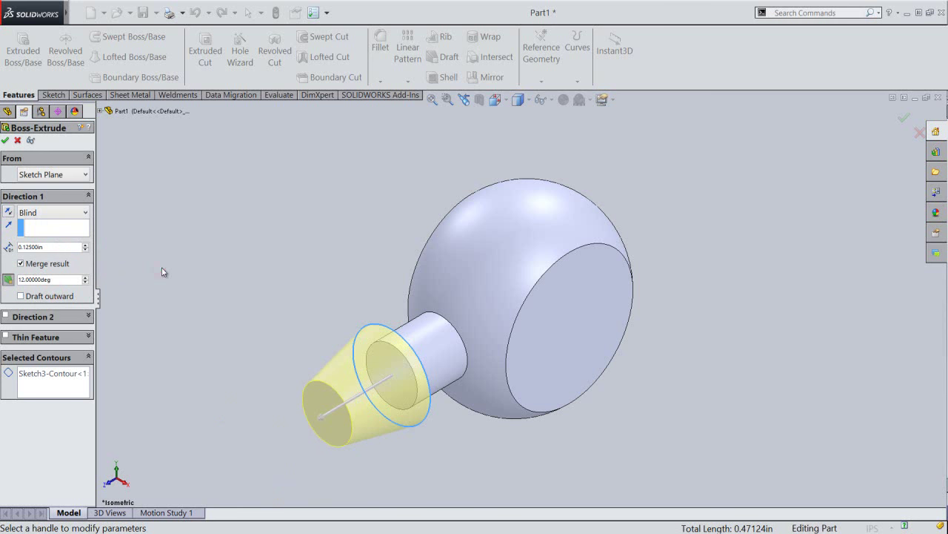
{"action": "right_click", "coordinate": [191, 187]}
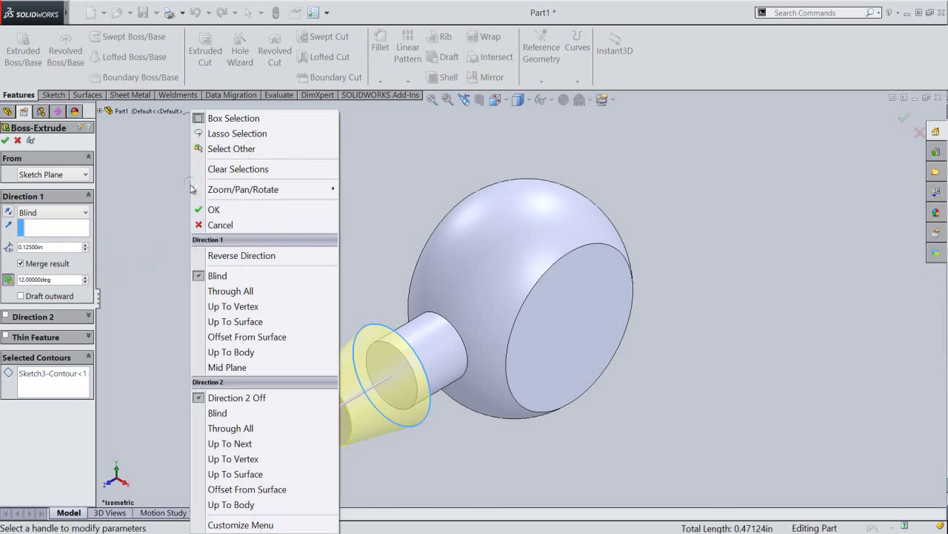
{"action": "left_click", "coordinate": [214, 211]}
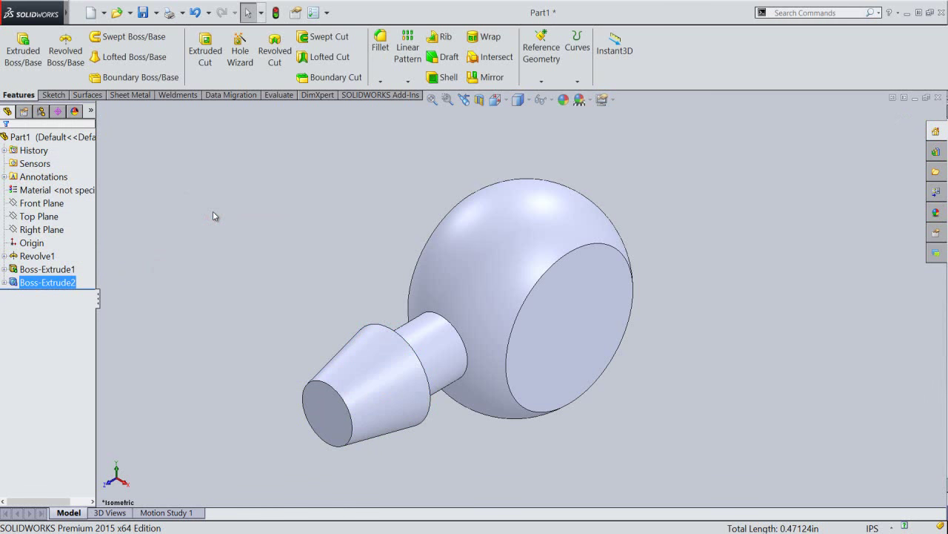
Step: Start a sketch on the ball's flat face and view it normal to the Right Plane
{"action": "left_click", "coordinate": [213, 215]}
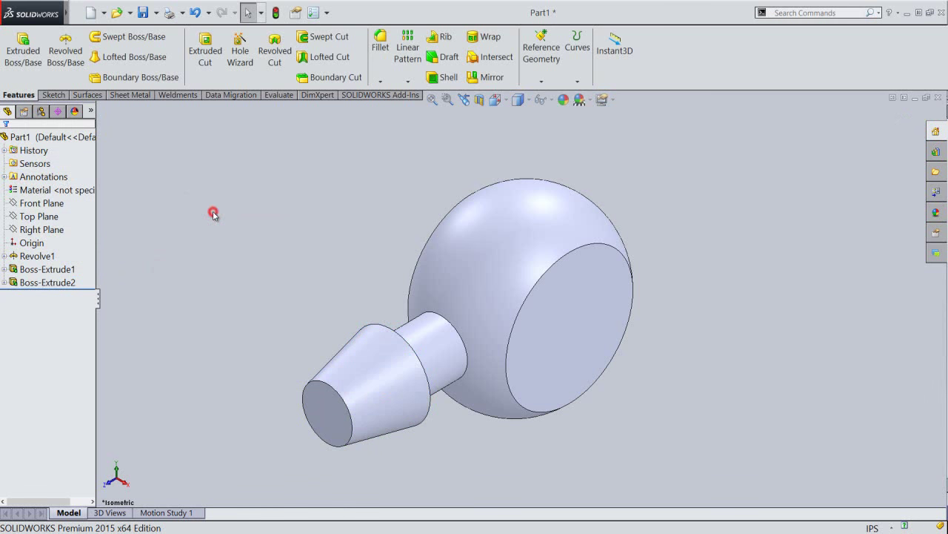
{"action": "left_click", "coordinate": [585, 326]}
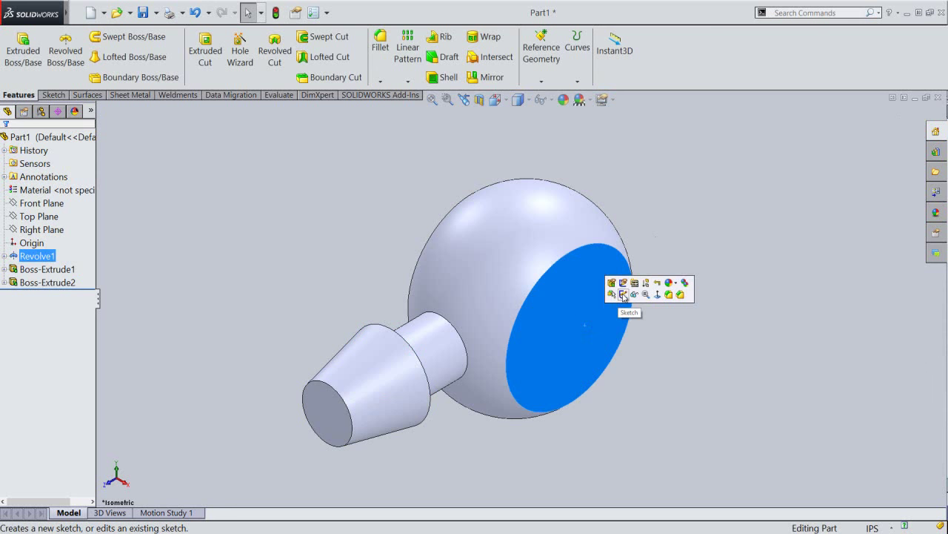
{"action": "left_click", "coordinate": [623, 294]}
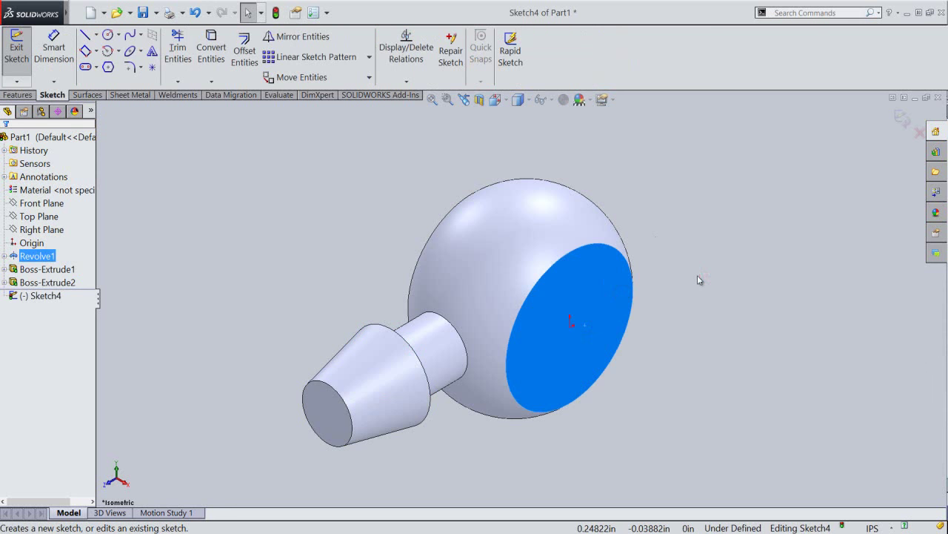
{"action": "left_click", "coordinate": [697, 276]}
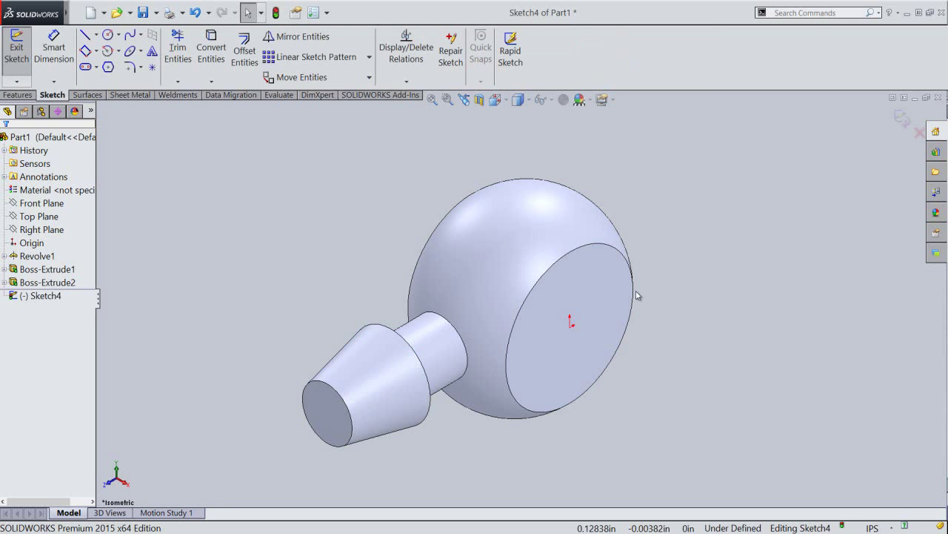
{"action": "left_click", "coordinate": [48, 206]}
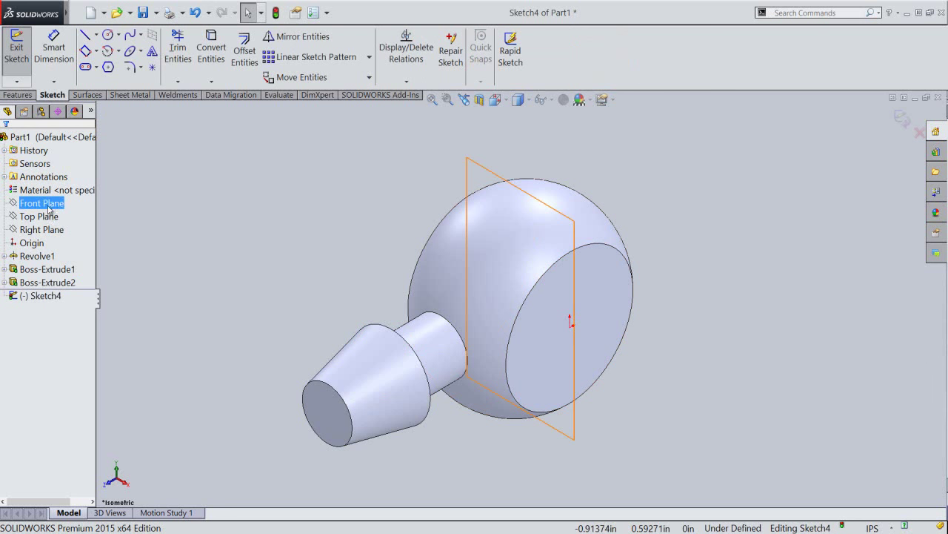
{"action": "left_click", "coordinate": [44, 231]}
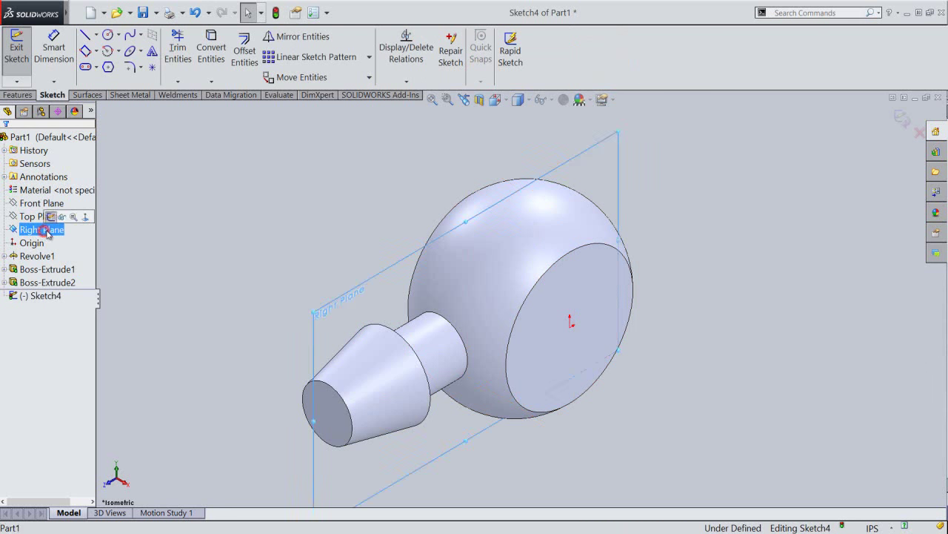
{"action": "left_click", "coordinate": [87, 218]}
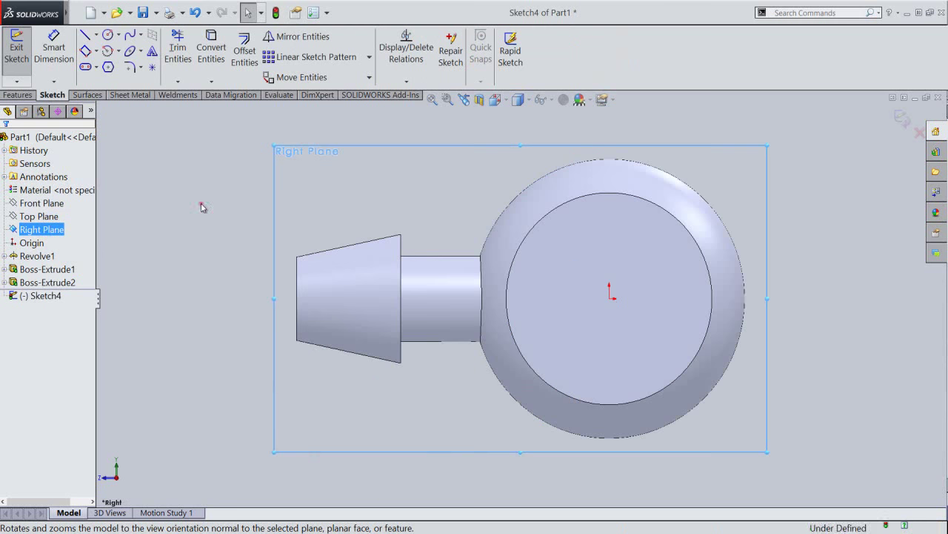
{"action": "left_click", "coordinate": [200, 205]}
Step: Draw a Ø0.17420 circle centred on the origin and exit the sketch
{"action": "left_click", "coordinate": [110, 37]}
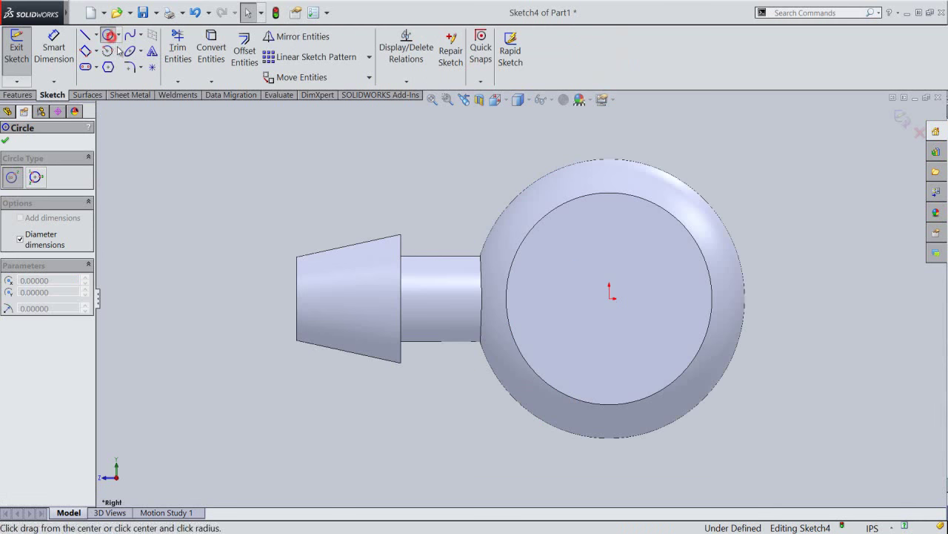
{"action": "left_click", "coordinate": [608, 299]}
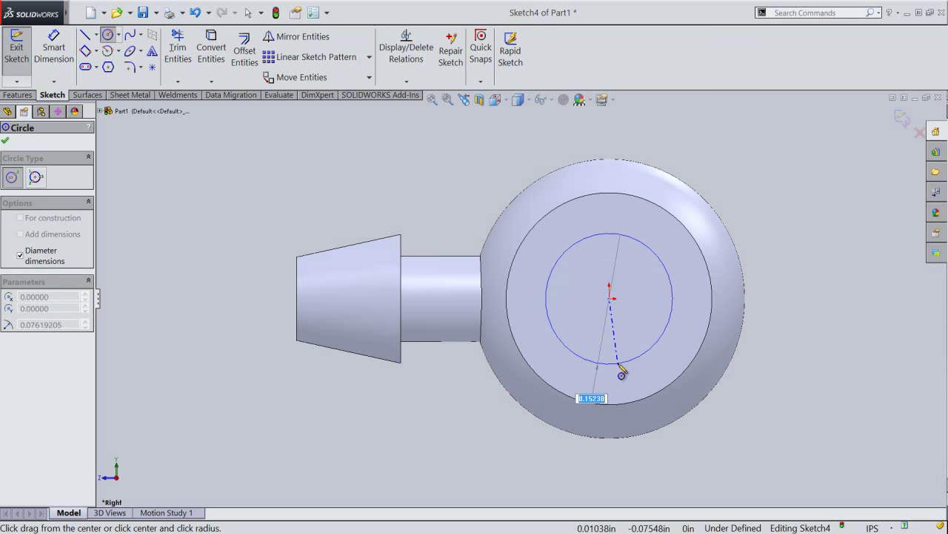
{"action": "type", "text": ".17420"}
{"action": "key", "text": "Return"}
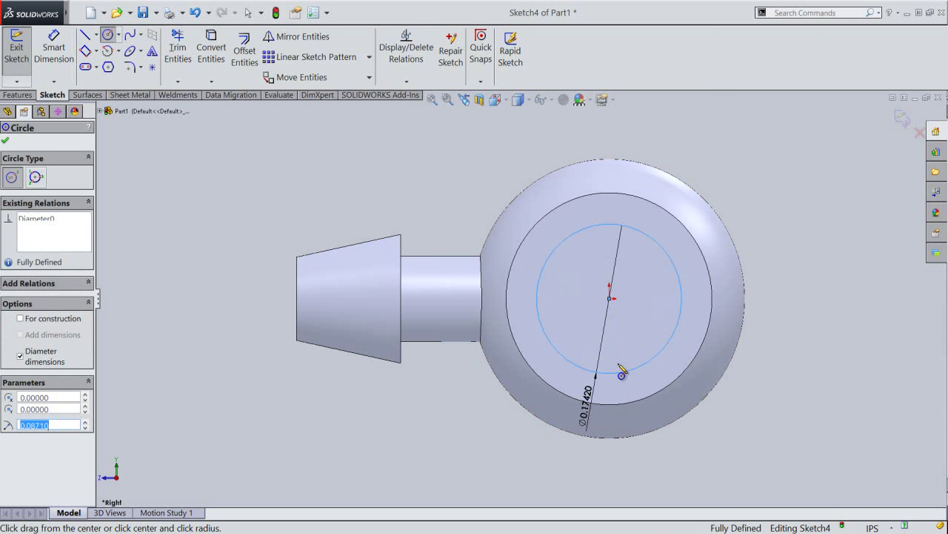
{"action": "right_click", "coordinate": [773, 213]}
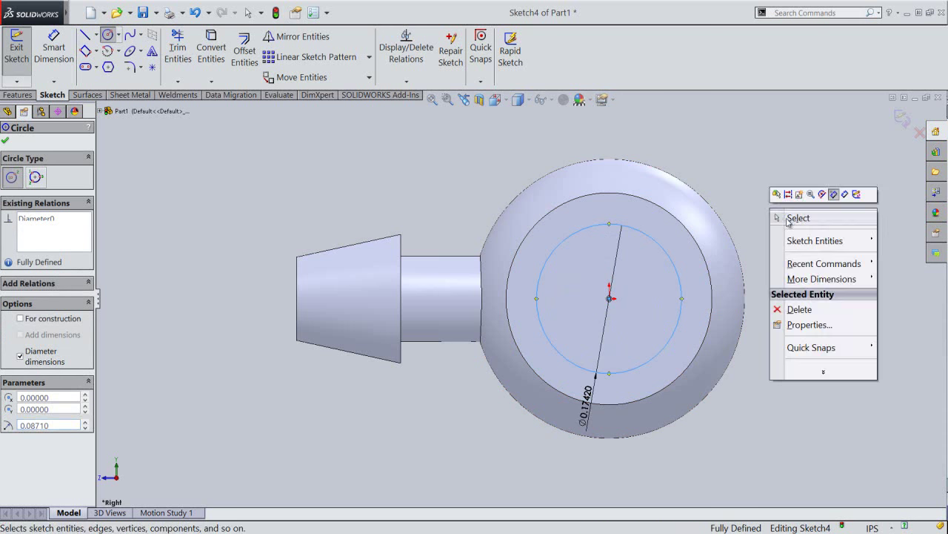
{"action": "left_click", "coordinate": [792, 218]}
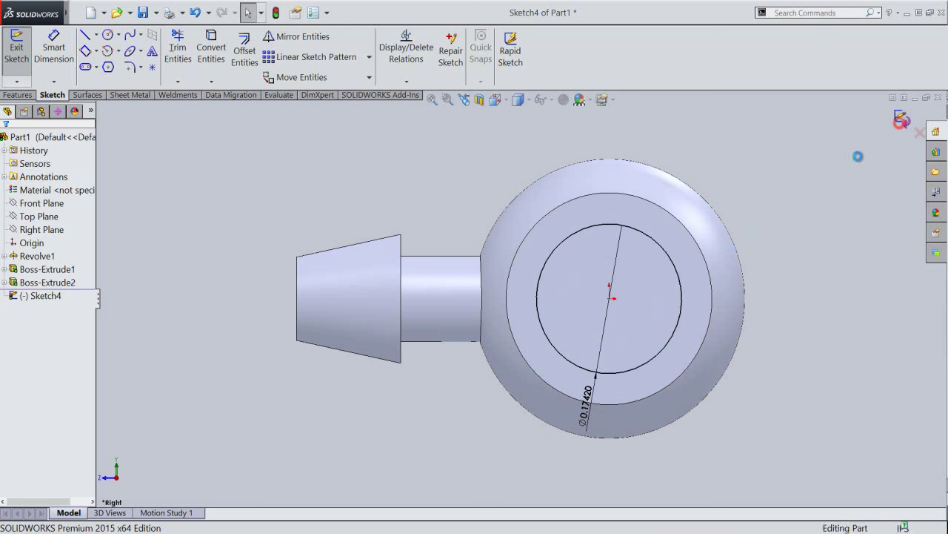
{"action": "left_click", "coordinate": [560, 142]}
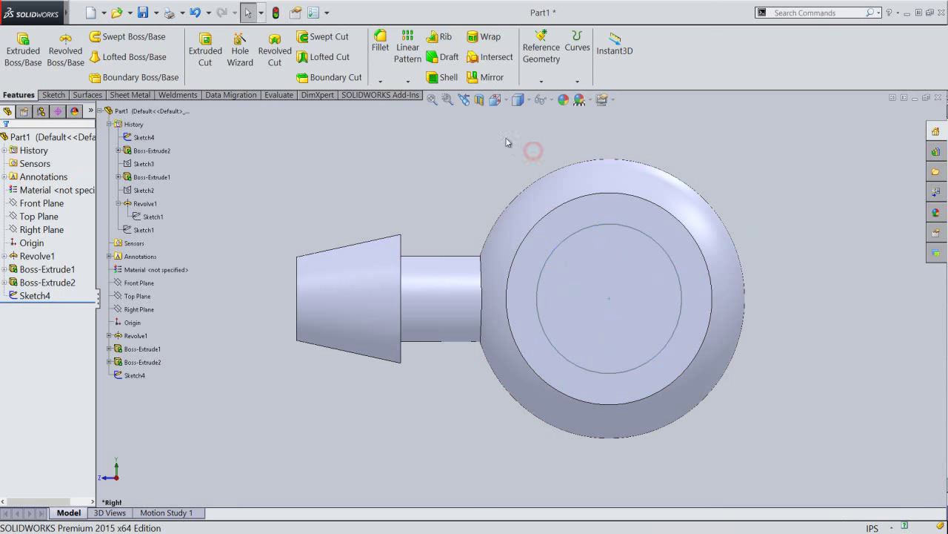
Step: From the isometric view, cut Sketch4 Through All to bore a hole into the ball
{"action": "left_click", "coordinate": [495, 100]}
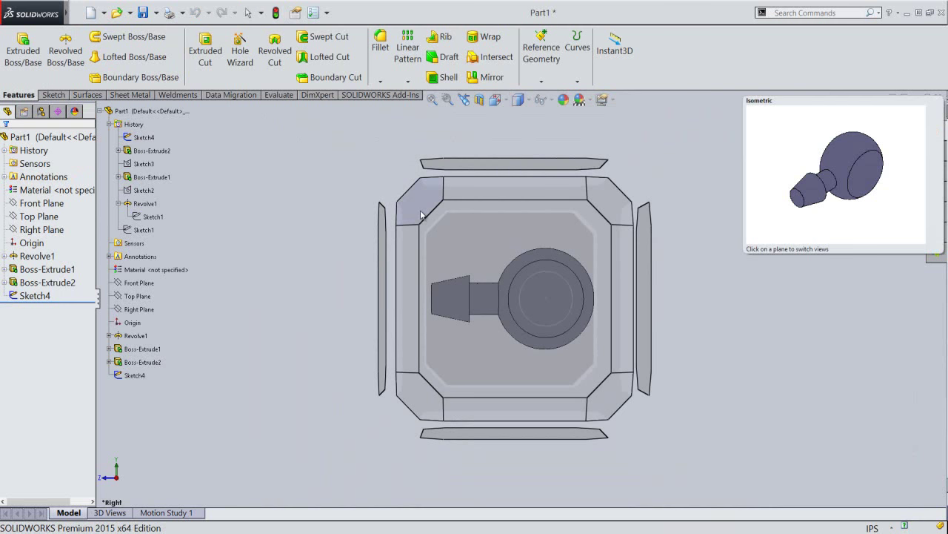
{"action": "left_click", "coordinate": [420, 211]}
{"action": "left_click", "coordinate": [411, 219]}
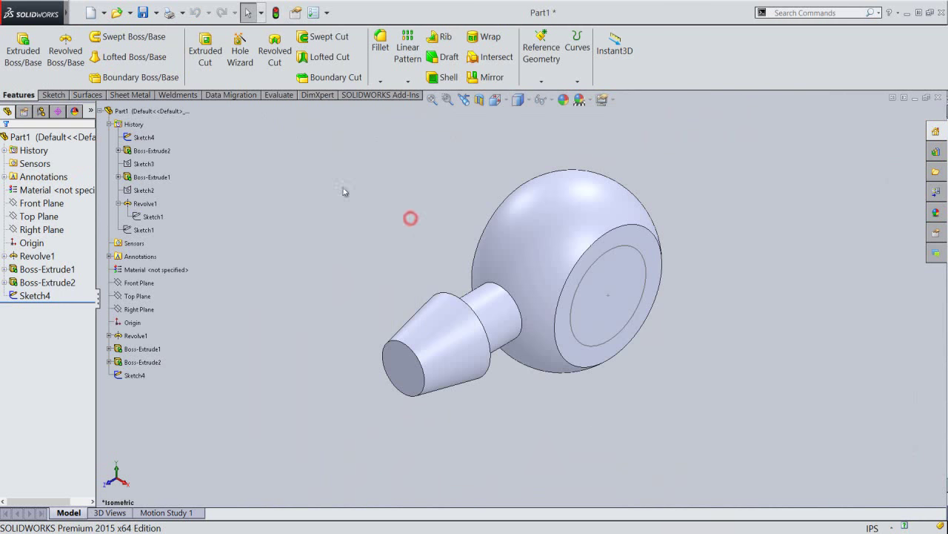
{"action": "left_click", "coordinate": [207, 52]}
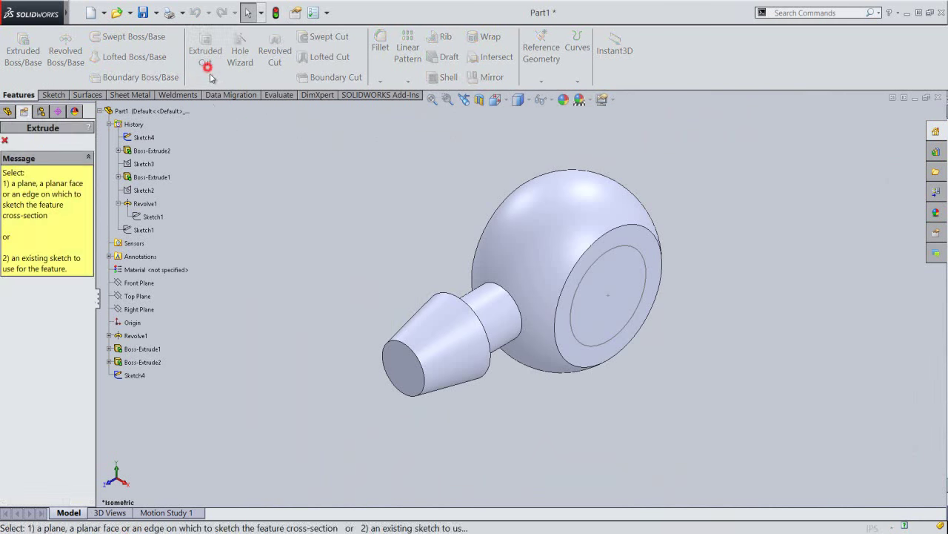
{"action": "left_click", "coordinate": [646, 263]}
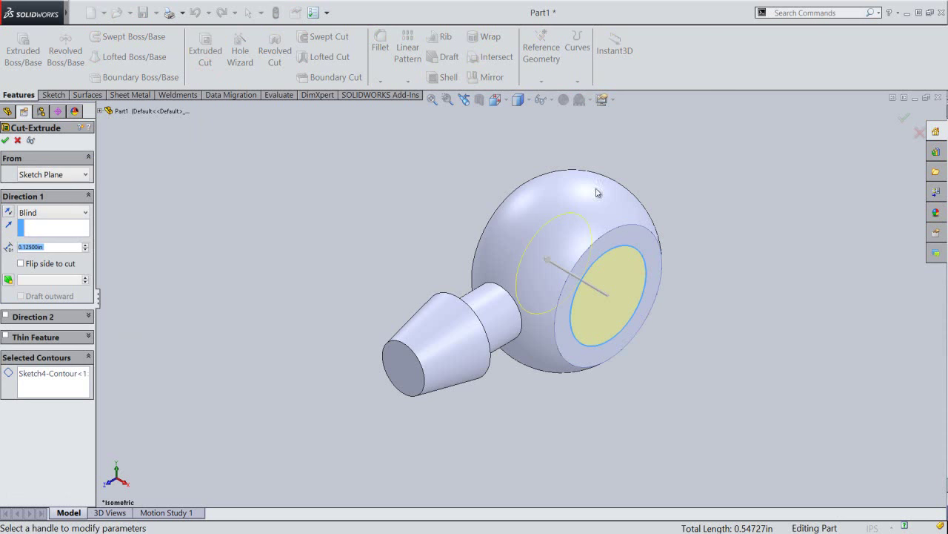
{"action": "left_click", "coordinate": [84, 213]}
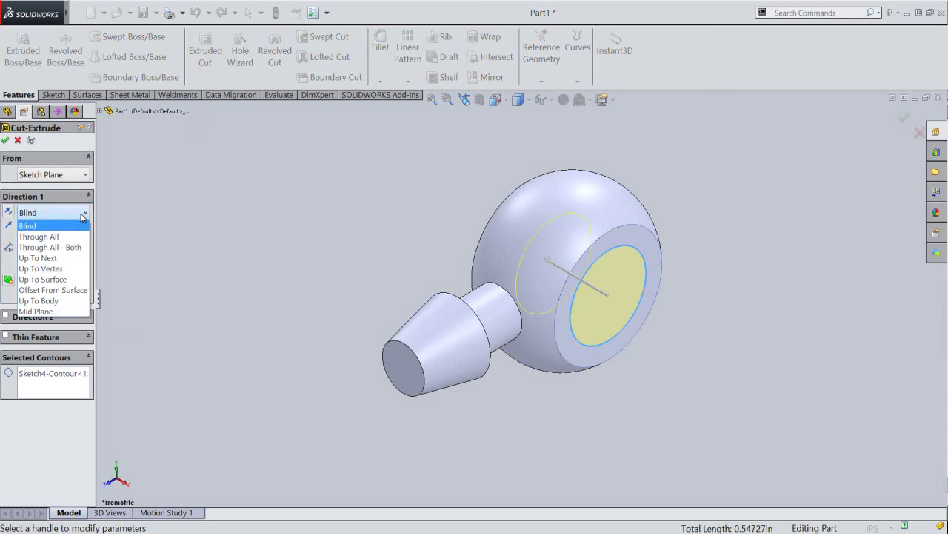
{"action": "left_click", "coordinate": [72, 237]}
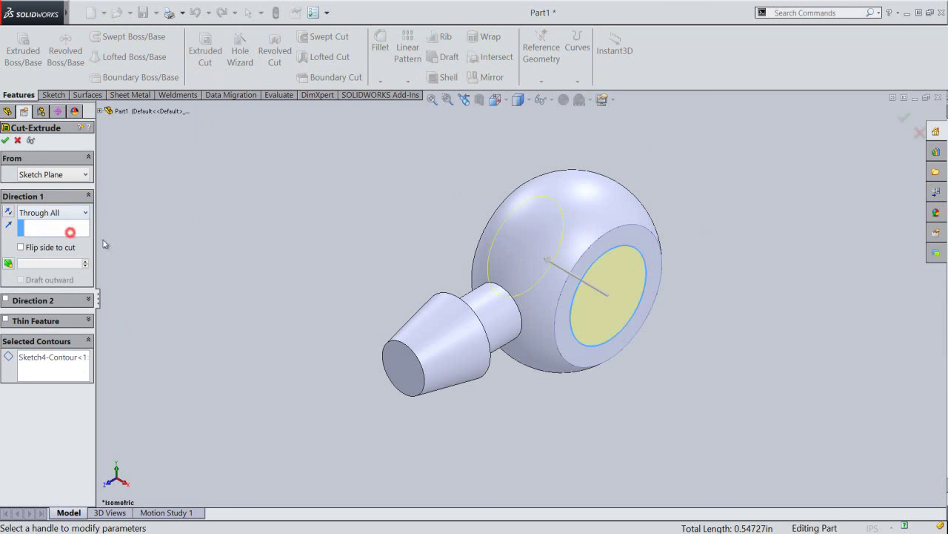
{"action": "right_click", "coordinate": [261, 231]}
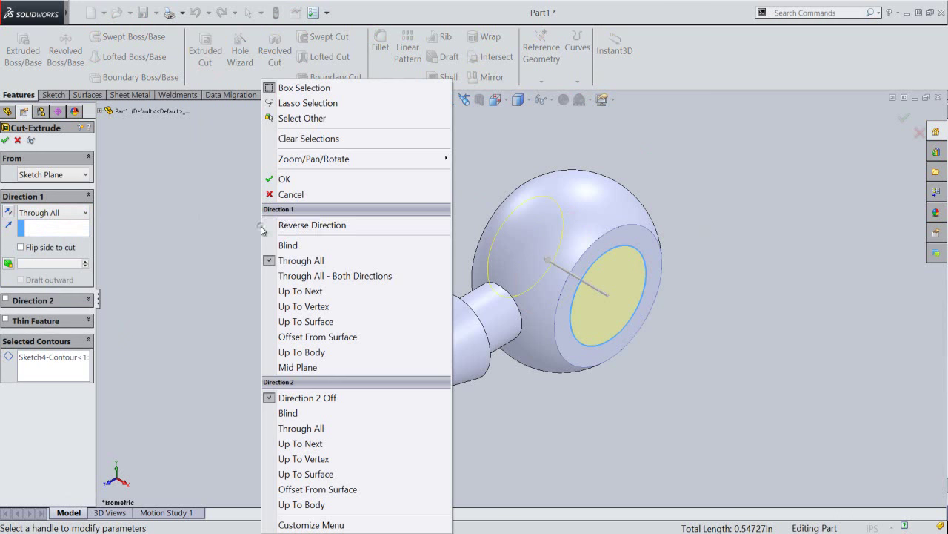
{"action": "left_click", "coordinate": [301, 182]}
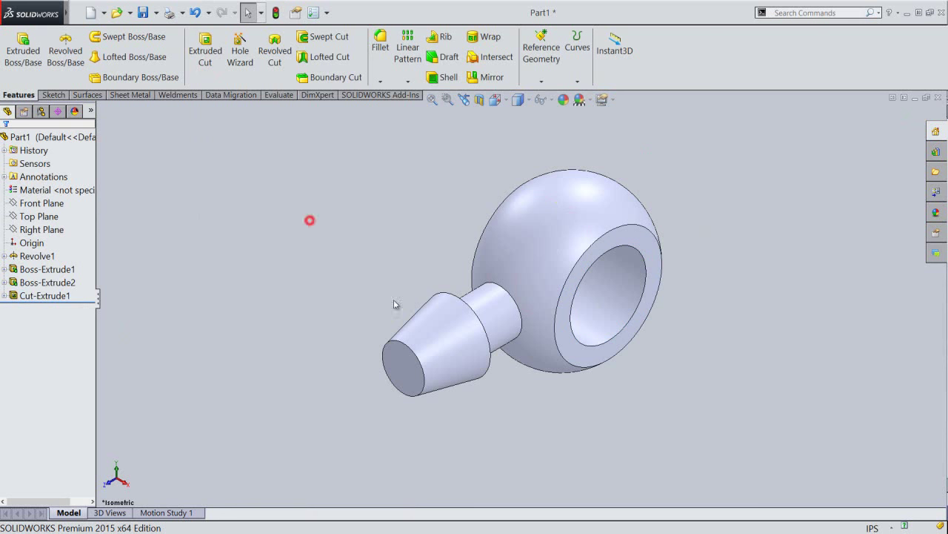
Step: Inspect the bored hole, return to the isometric view and rebuild the part
{"action": "mouse_move", "coordinate": [549, 435]}
{"action": "middle_mouse_down"}
{"action": "mouse_move", "coordinate": [512, 370]}
{"action": "mouse_move", "coordinate": [530, 394]}
{"action": "middle_mouse_up"}
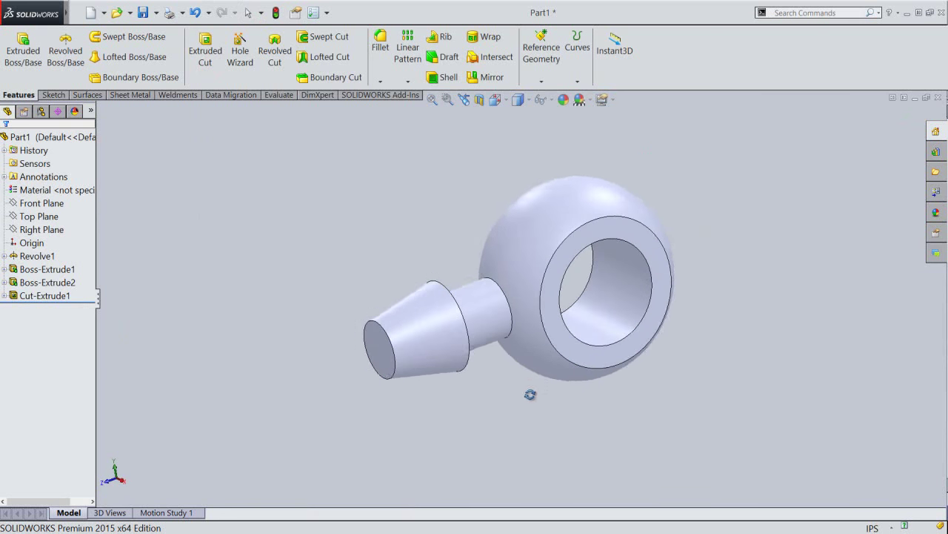
{"action": "left_click", "coordinate": [463, 99]}
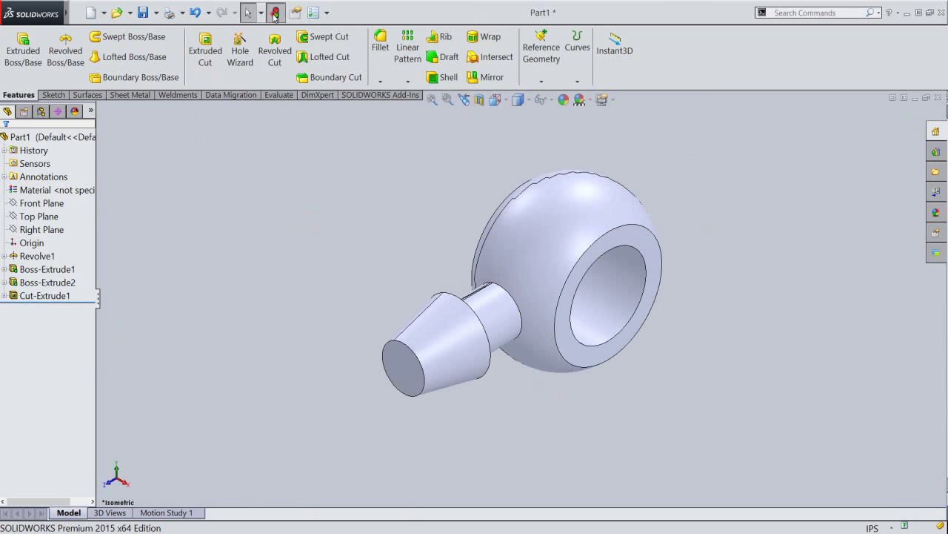
{"action": "left_click", "coordinate": [327, 238]}
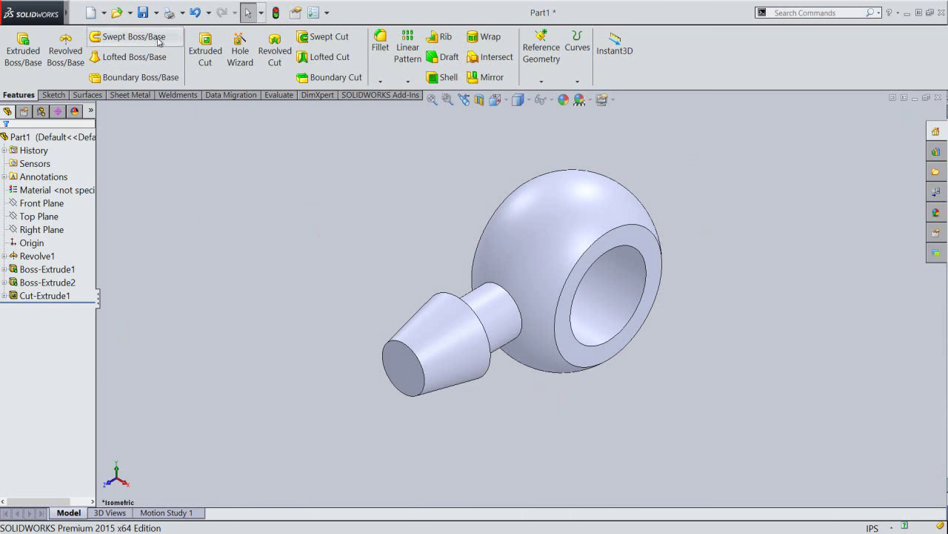
Step: Save the part as 'Carb intake nipple'
{"action": "left_click", "coordinate": [143, 13]}
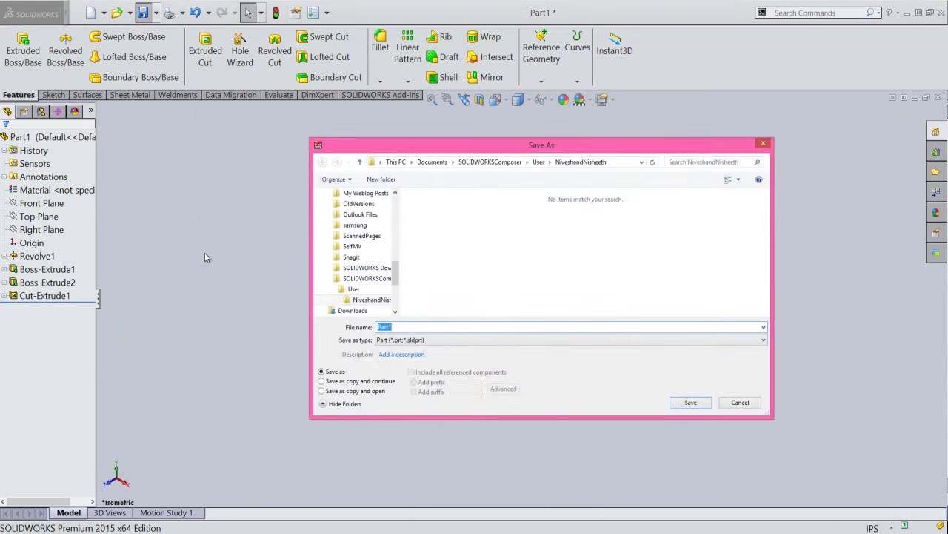
{"action": "mouse_move", "coordinate": [356, 252]}
{"action": "right_click", "coordinate": [397, 330]}
{"action": "left_click", "coordinate": [439, 376]}
{"action": "left_click", "coordinate": [685, 404]}
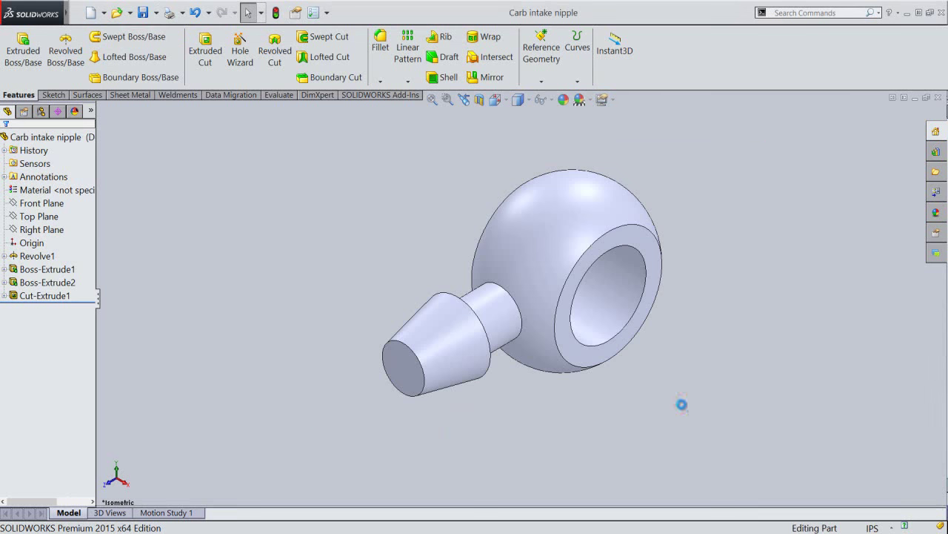
Step: Draw a Ø0.0825 circle at the origin on the nozzle's tip face and close Sketch5
{"action": "left_click", "coordinate": [404, 374]}
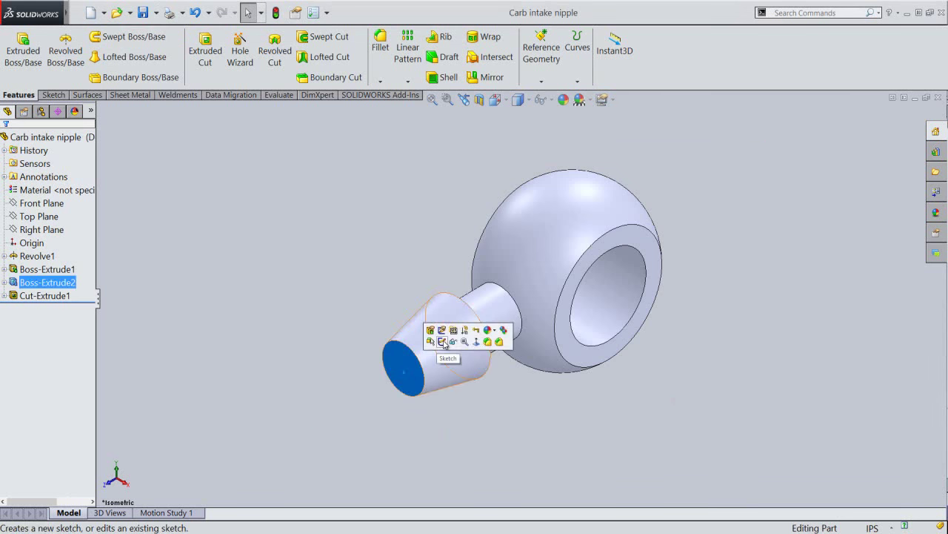
{"action": "left_click", "coordinate": [443, 342]}
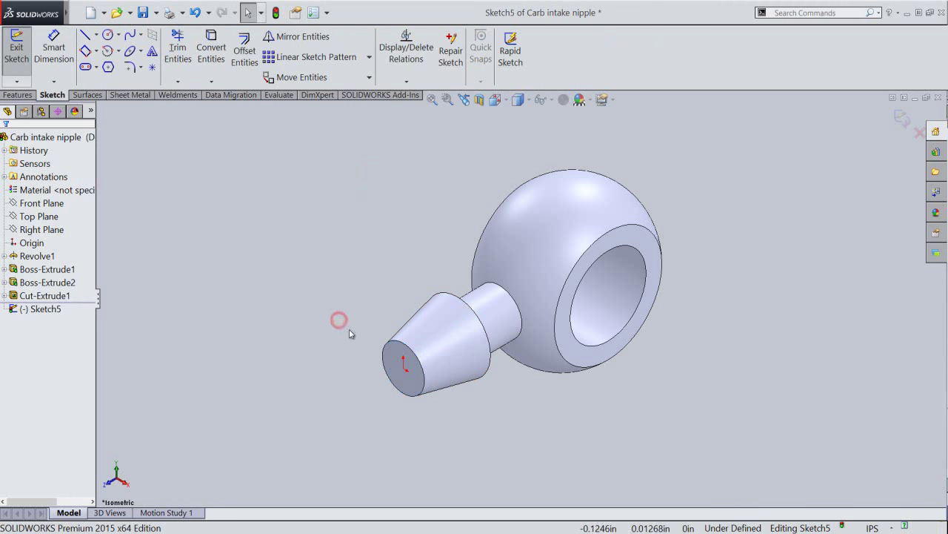
{"action": "scroll", "coordinate": [351, 338], "scroll_direction": "down", "scroll_amount": 3}
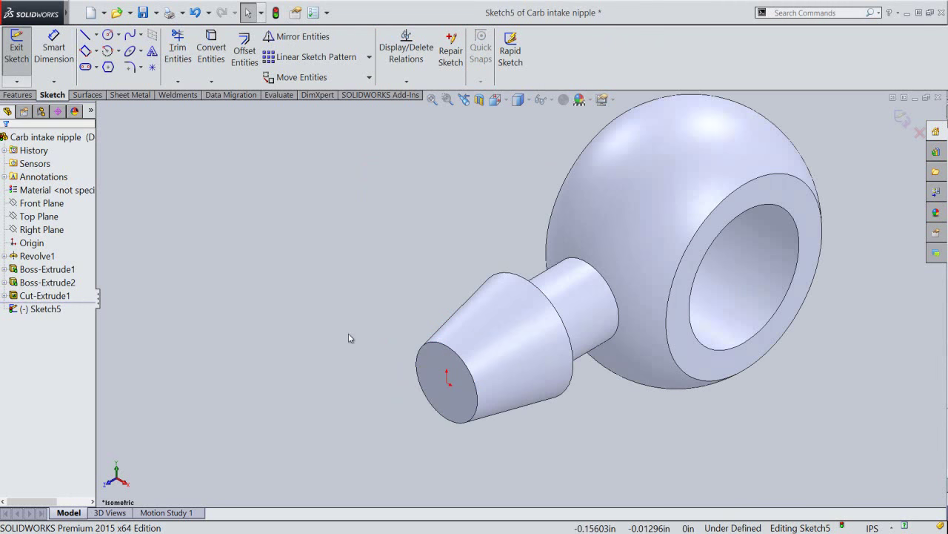
{"action": "left_click", "coordinate": [108, 35]}
{"action": "left_click_drag", "start_coordinate": [445, 381], "coordinate": [450, 389]}
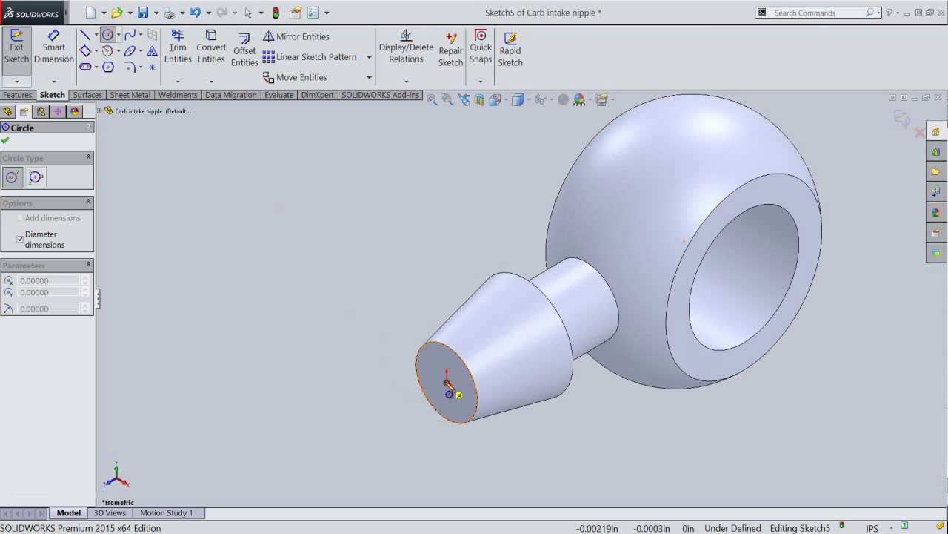
{"action": "key", "text": "BackSpace"}
{"action": "type", "text": ".0825"}
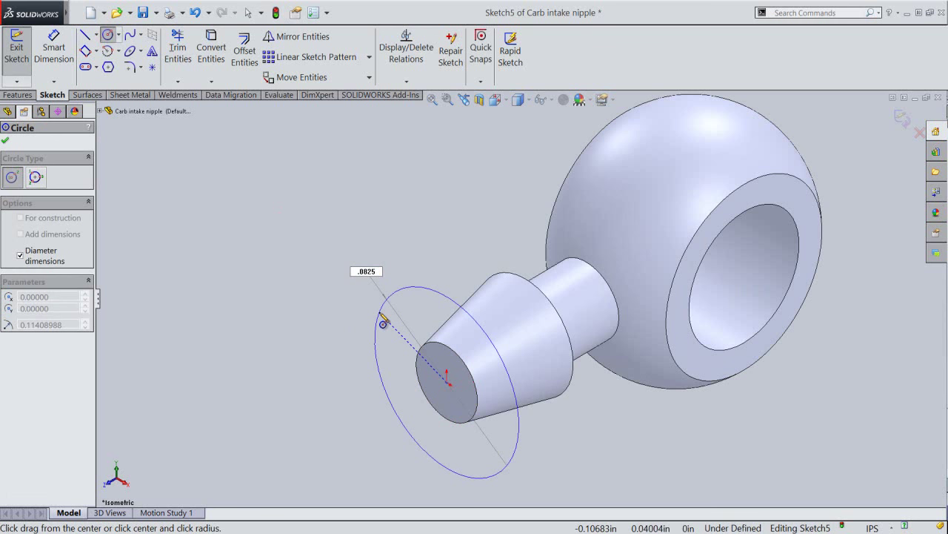
{"action": "key", "text": "Return"}
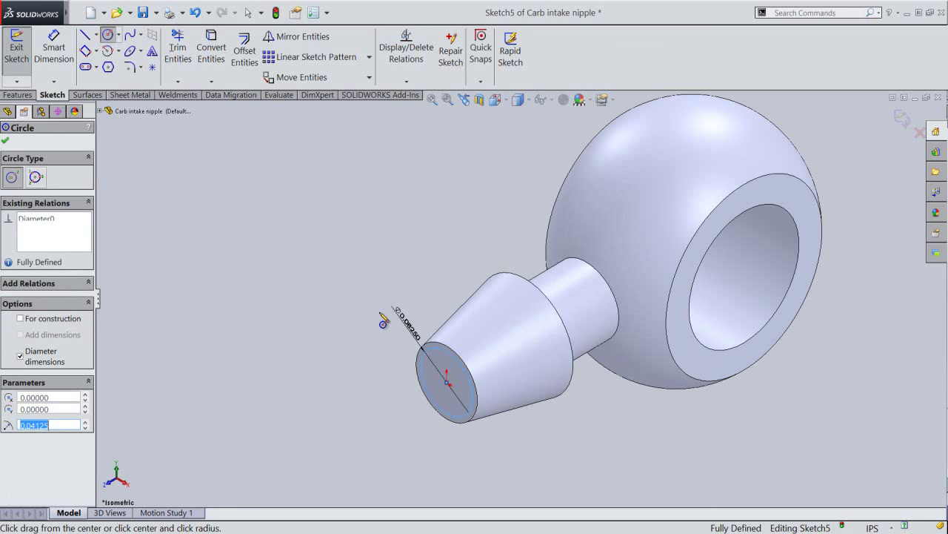
{"action": "right_click", "coordinate": [381, 246]}
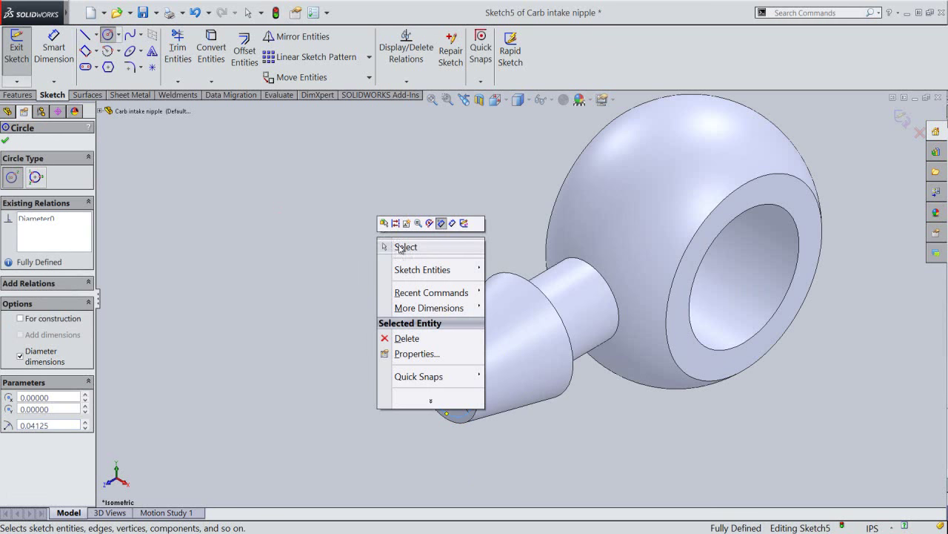
{"action": "left_click", "coordinate": [399, 248]}
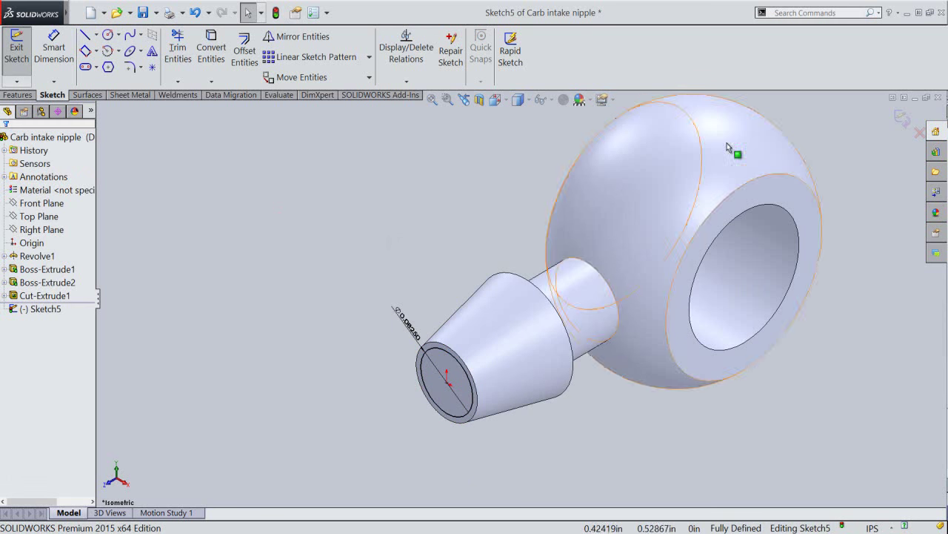
{"action": "left_click", "coordinate": [844, 136]}
{"action": "left_click", "coordinate": [902, 119]}
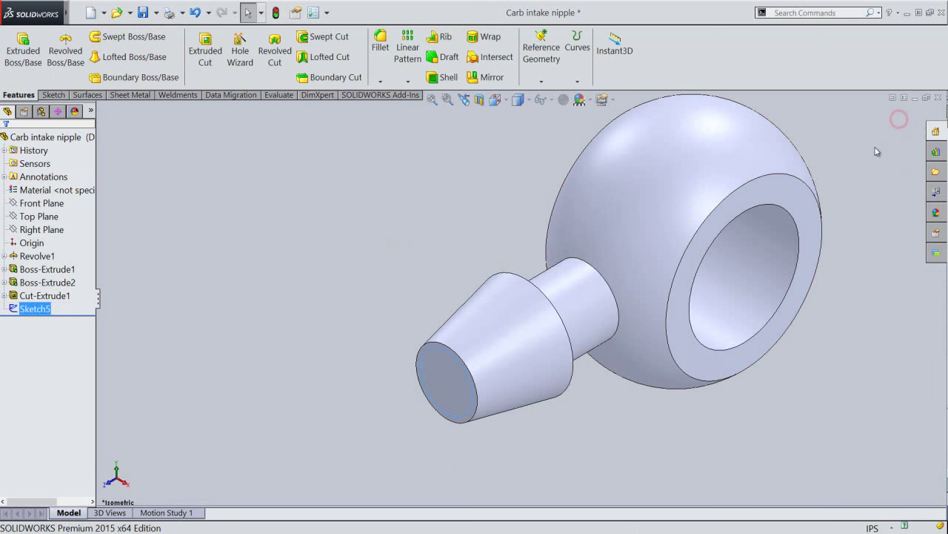
{"action": "left_click", "coordinate": [421, 187]}
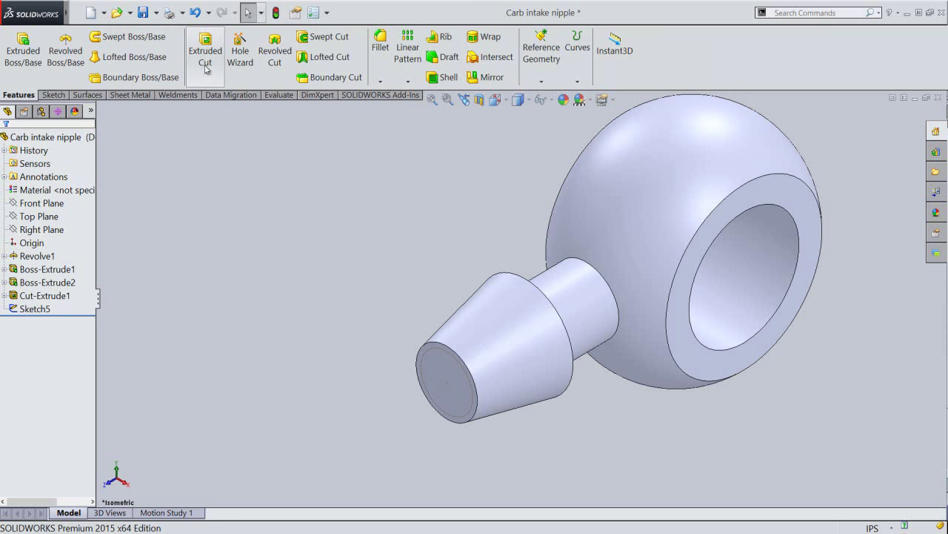
Step: Cut Sketch5 0.375 in deep (Blind) to bore out the nozzle
{"action": "left_click", "coordinate": [206, 60]}
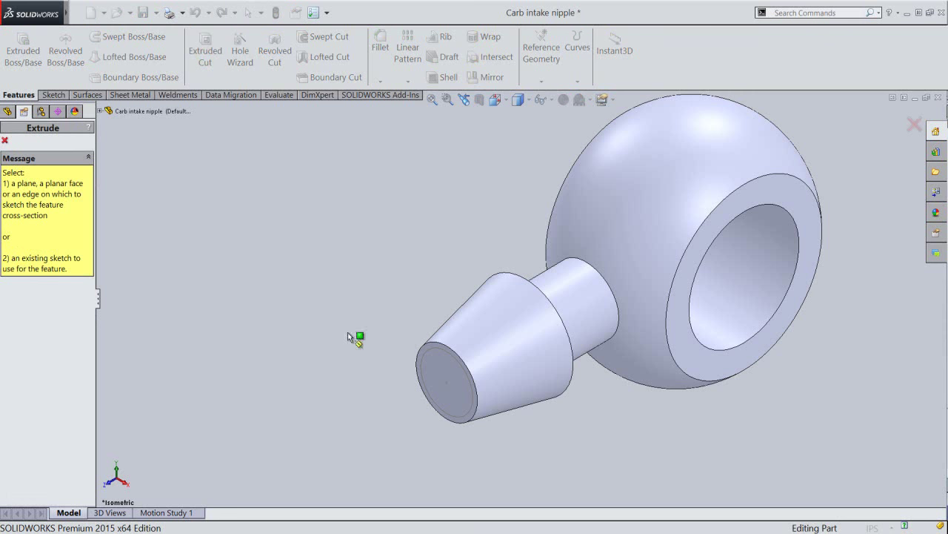
{"action": "left_click", "coordinate": [425, 358]}
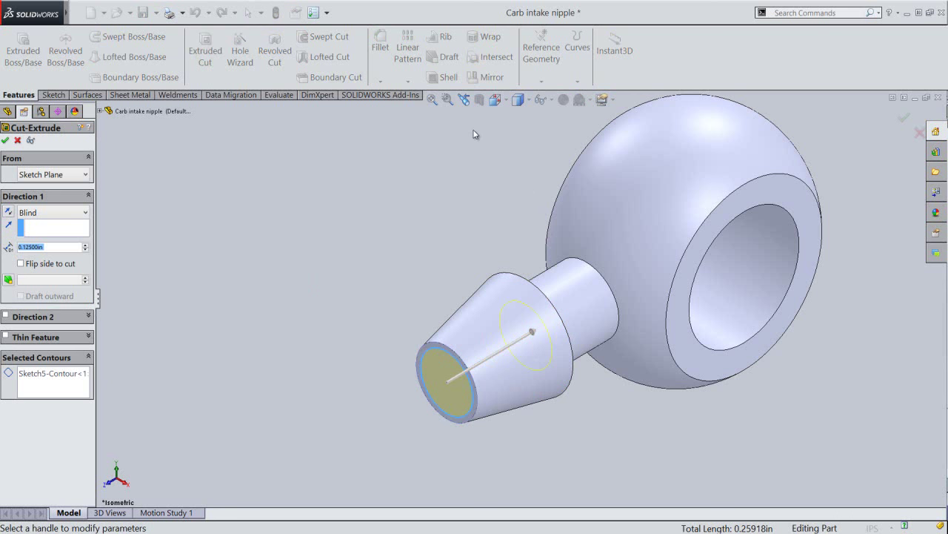
{"action": "left_click", "coordinate": [495, 99]}
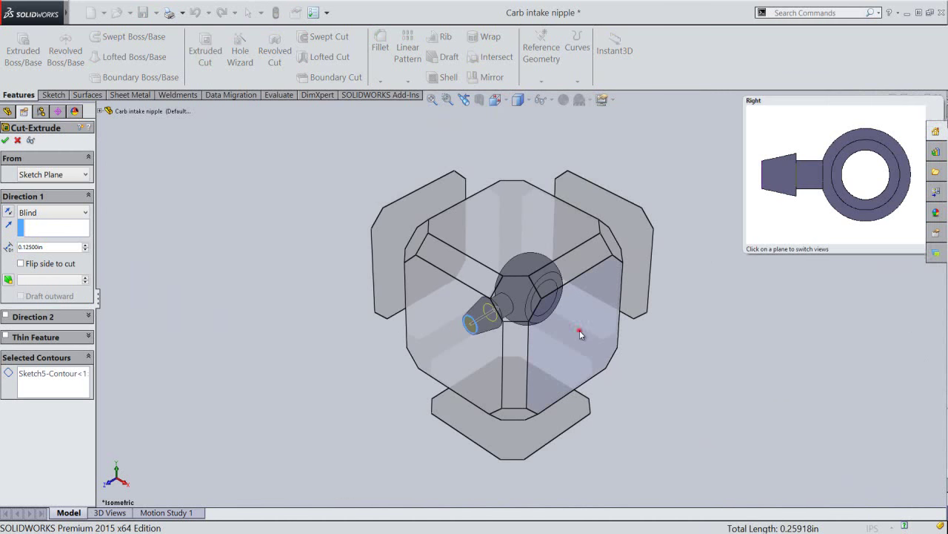
{"action": "left_click", "coordinate": [580, 330]}
{"action": "left_click_drag", "start_coordinate": [489, 299], "coordinate": [647, 304]}
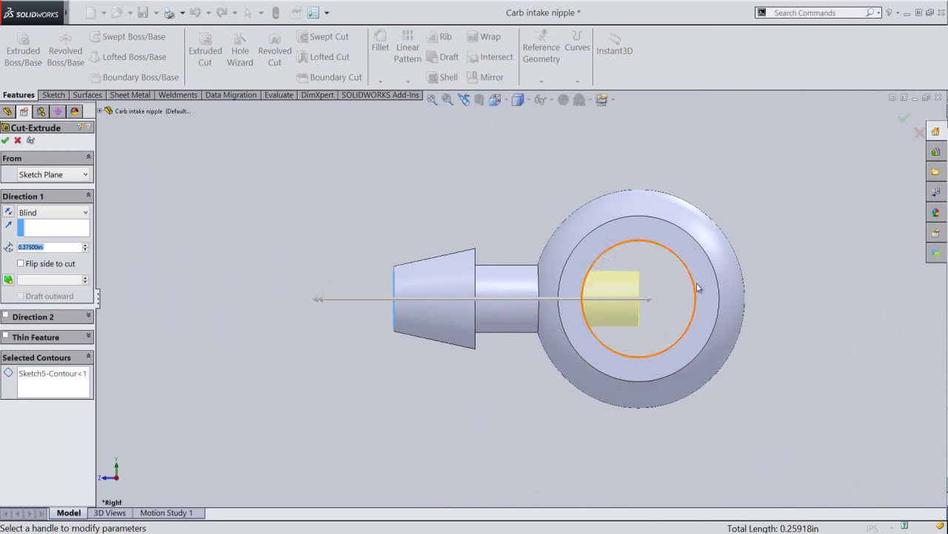
{"action": "right_click", "coordinate": [772, 213]}
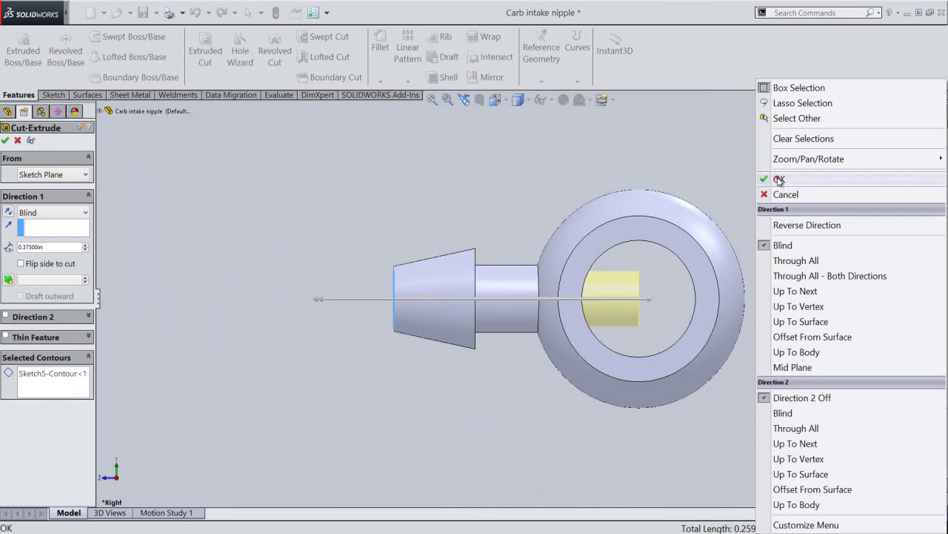
{"action": "left_click", "coordinate": [780, 180]}
Step: Check the bore from the right and isometric views, then save the part
{"action": "mouse_move", "coordinate": [535, 352]}
{"action": "middle_mouse_down"}
{"action": "mouse_move", "coordinate": [549, 398]}
{"action": "mouse_move", "coordinate": [571, 398]}
{"action": "mouse_move", "coordinate": [483, 383]}
{"action": "mouse_move", "coordinate": [443, 386]}
{"action": "mouse_move", "coordinate": [431, 405]}
{"action": "middle_mouse_up"}
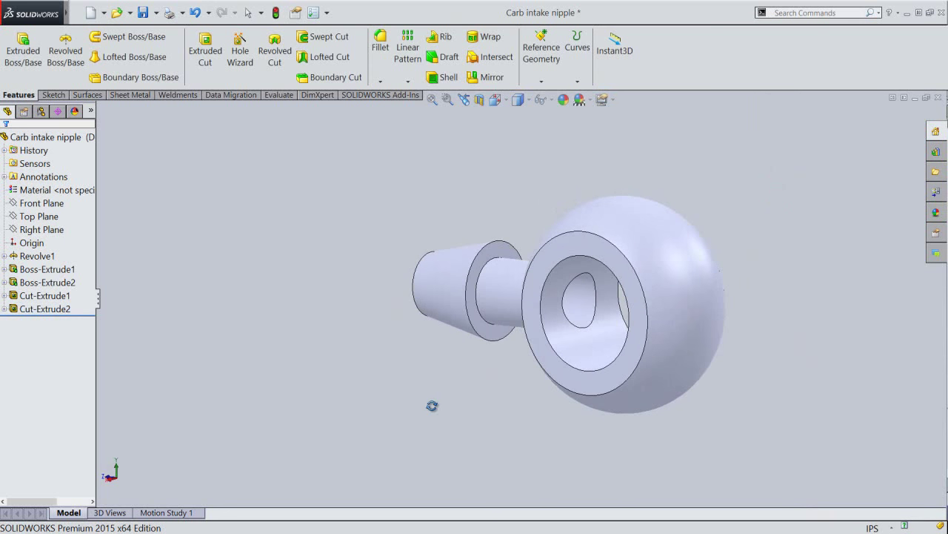
{"action": "key", "text": "Escape"}
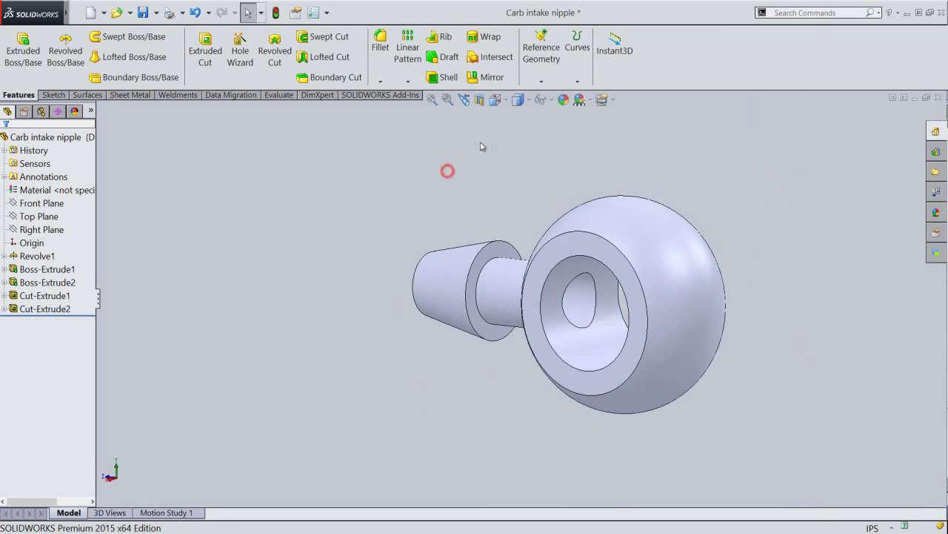
{"action": "left_click", "coordinate": [499, 103]}
{"action": "left_click", "coordinate": [440, 293]}
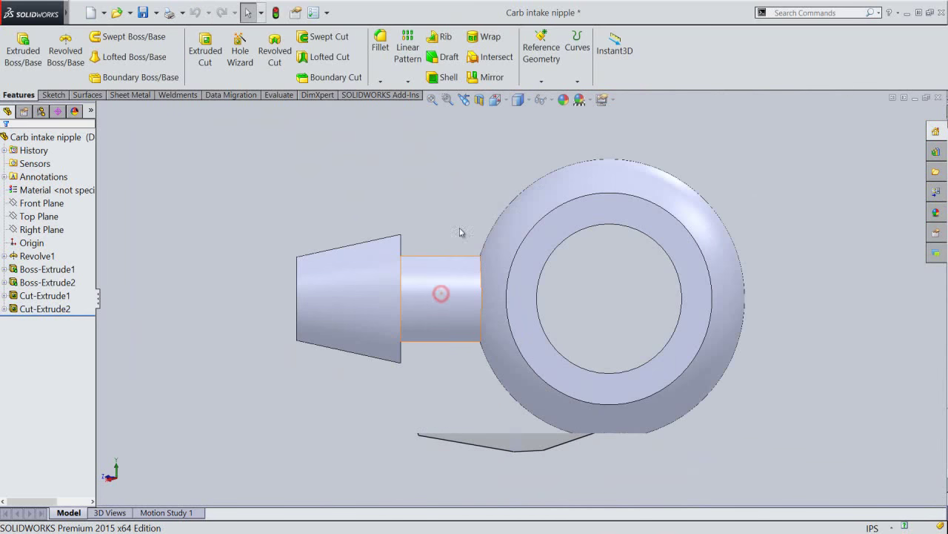
{"action": "left_click", "coordinate": [443, 178]}
{"action": "left_click", "coordinate": [495, 100]}
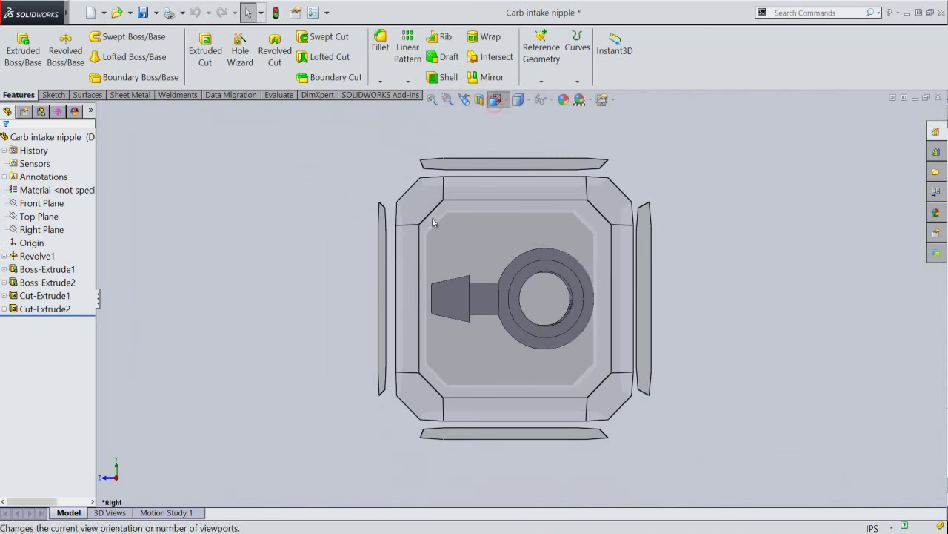
{"action": "left_click", "coordinate": [422, 212]}
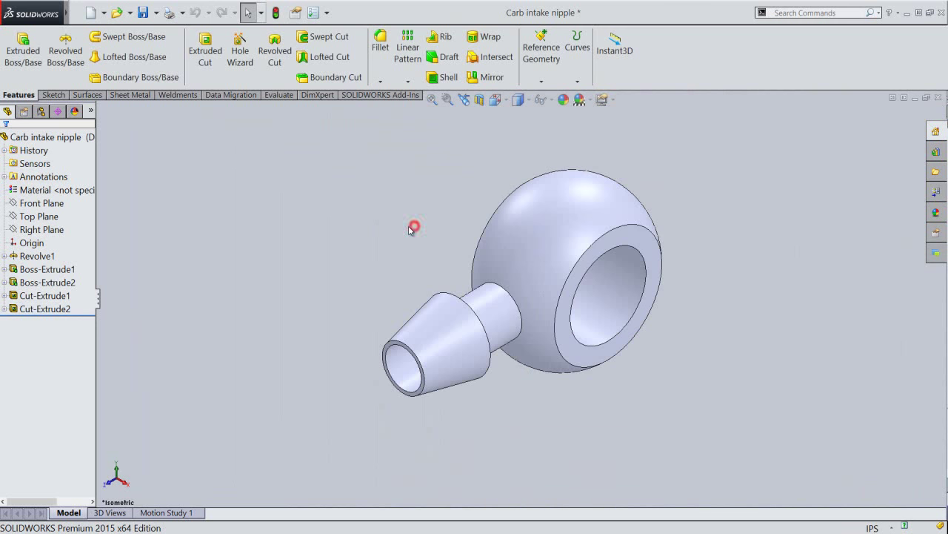
{"action": "left_click", "coordinate": [143, 12]}
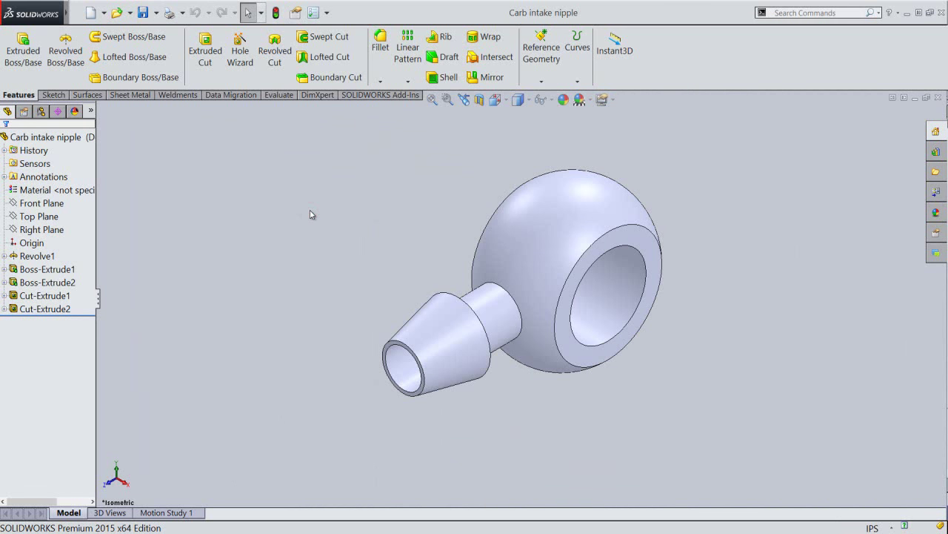
{"action": "left_click", "coordinate": [313, 198]}
Step: Fillet the neck-to-sphere and neck-to-nozzle edges with a 0.015 in radius
{"action": "left_click", "coordinate": [381, 46]}
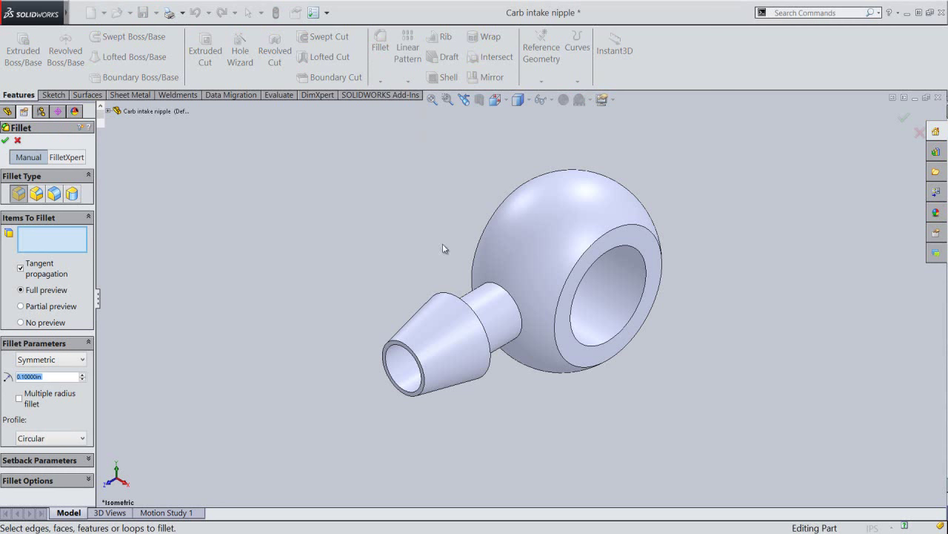
{"action": "left_click", "coordinate": [501, 287]}
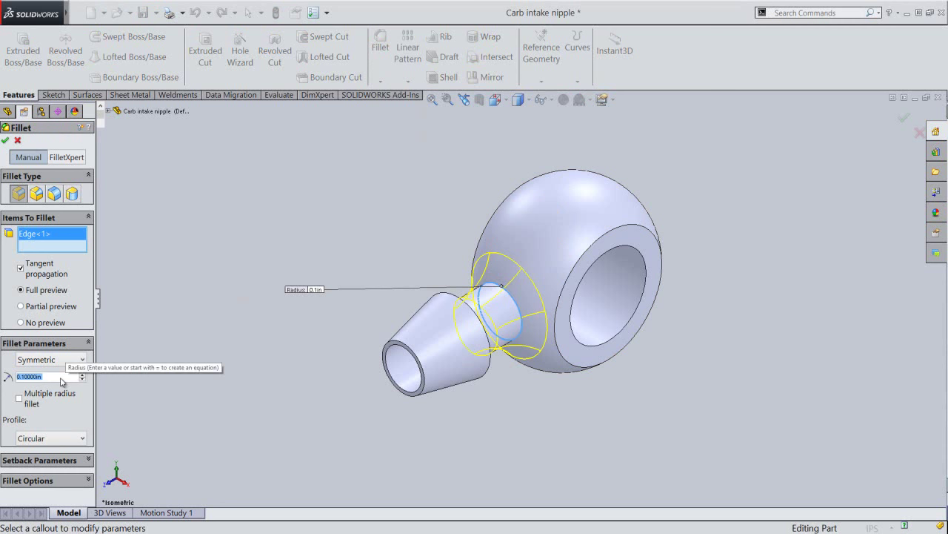
{"action": "type", "text": "1"}
{"action": "type", "text": ".015"}
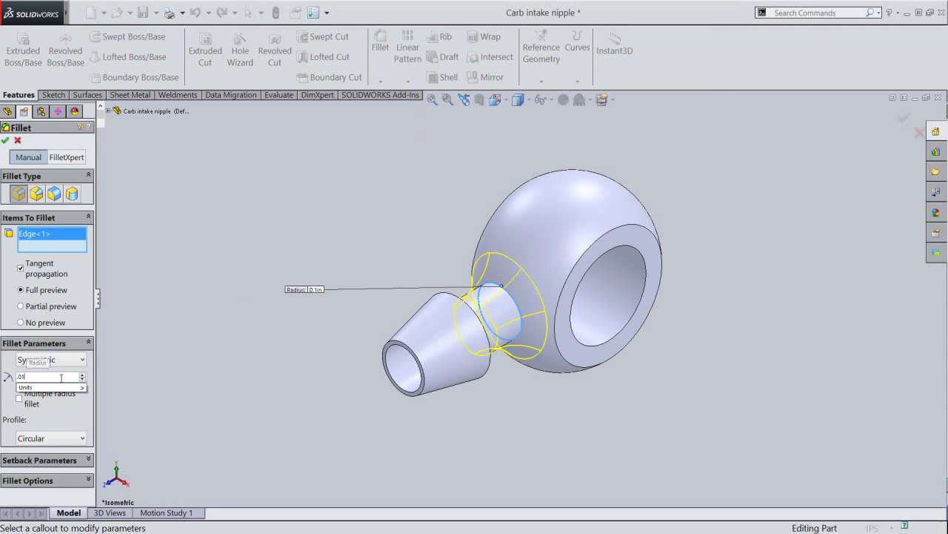
{"action": "left_click", "coordinate": [132, 359]}
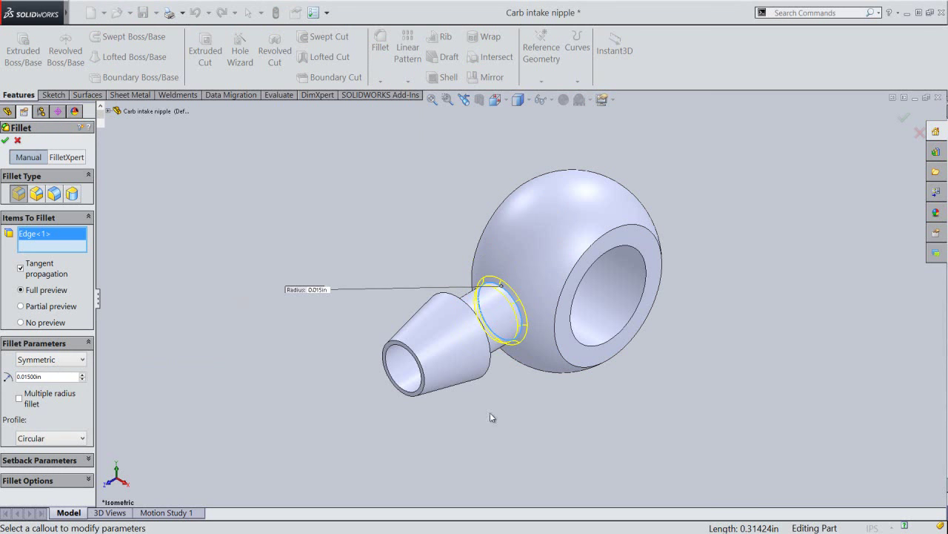
{"action": "middle_click_drag", "start_coordinate": [489, 413], "coordinate": [450, 333]}
{"action": "scroll", "coordinate": [442, 329], "scroll_direction": "down", "scroll_amount": 3}
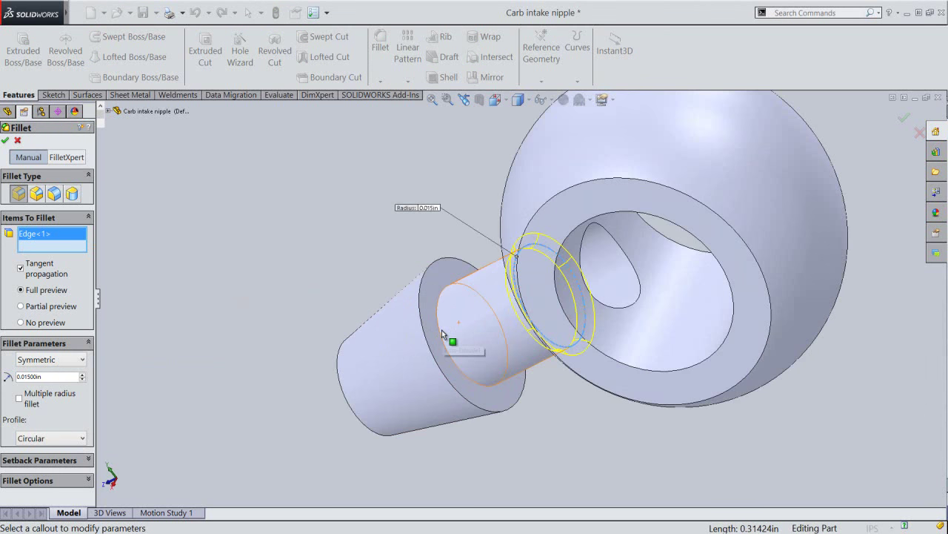
{"action": "left_click", "coordinate": [440, 327]}
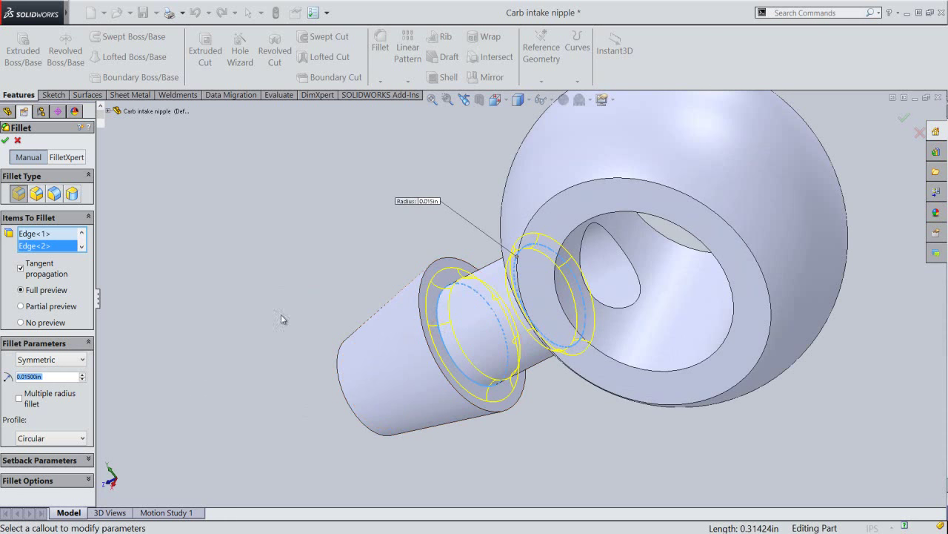
{"action": "right_click", "coordinate": [197, 232]}
{"action": "left_click", "coordinate": [243, 333]}
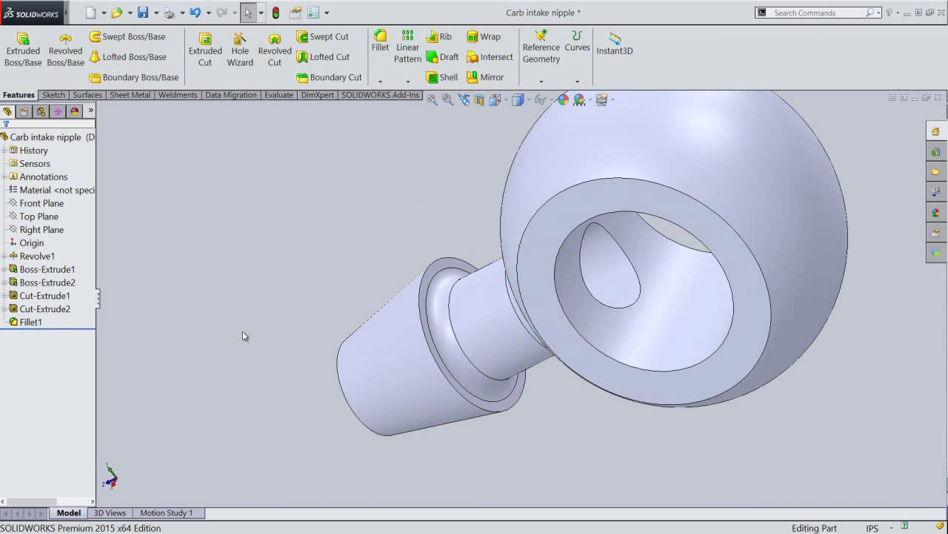
{"action": "left_click", "coordinate": [243, 334]}
Step: Check the right view, return to isometric and save the filleted part
{"action": "left_click", "coordinate": [495, 99]}
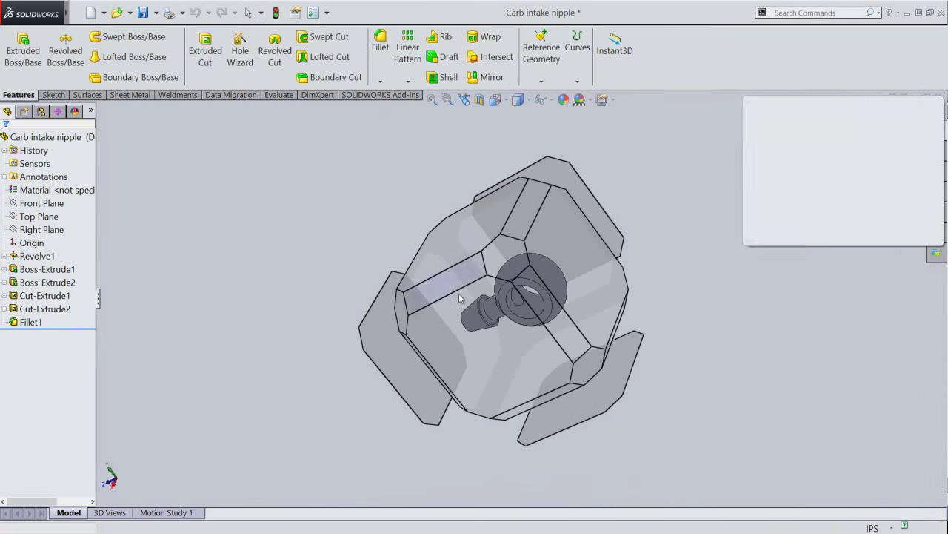
{"action": "left_click", "coordinate": [454, 331]}
{"action": "left_click", "coordinate": [477, 193]}
{"action": "left_click", "coordinate": [495, 99]}
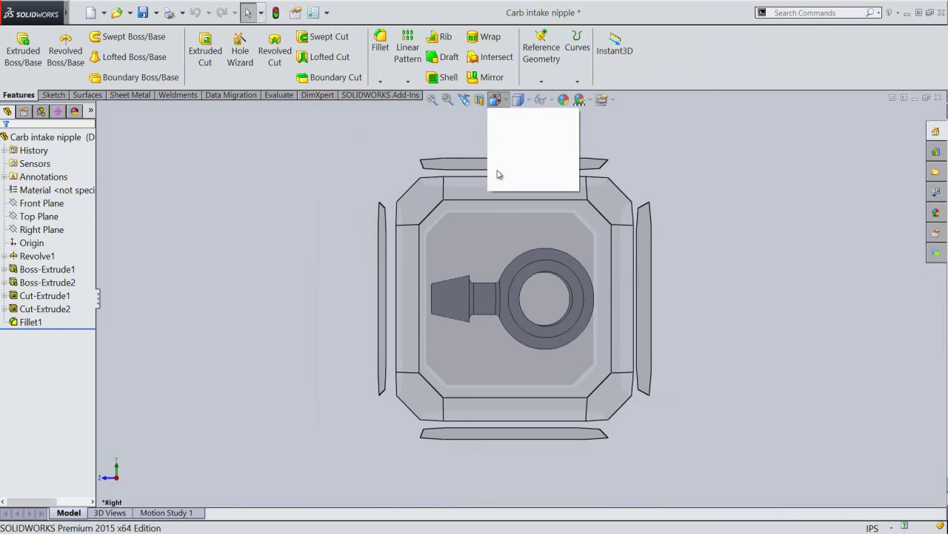
{"action": "left_click", "coordinate": [424, 209]}
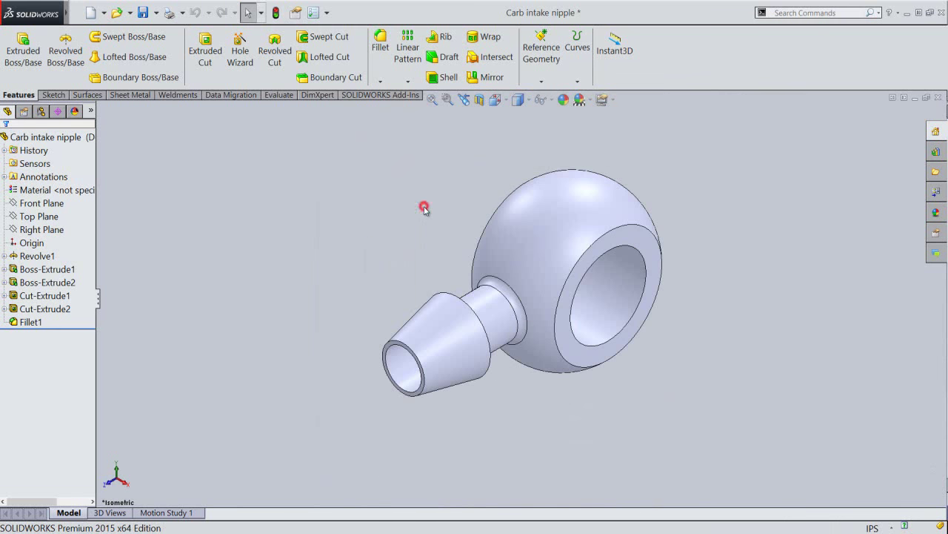
{"action": "left_click", "coordinate": [415, 222]}
{"action": "key", "text": "ctrl+s"}
{"action": "left_click", "coordinate": [436, 225]}
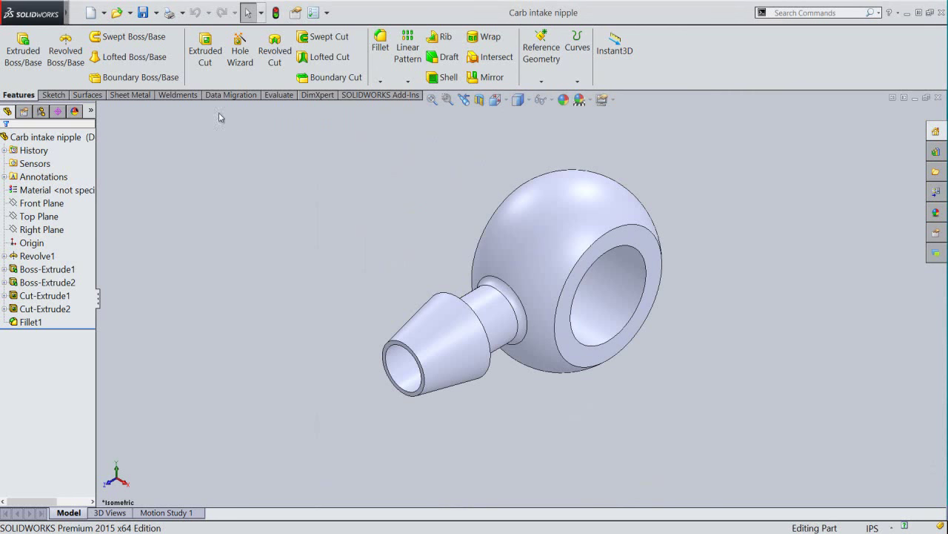
{"action": "left_click", "coordinate": [143, 12]}
{"action": "left_click", "coordinate": [65, 138]}
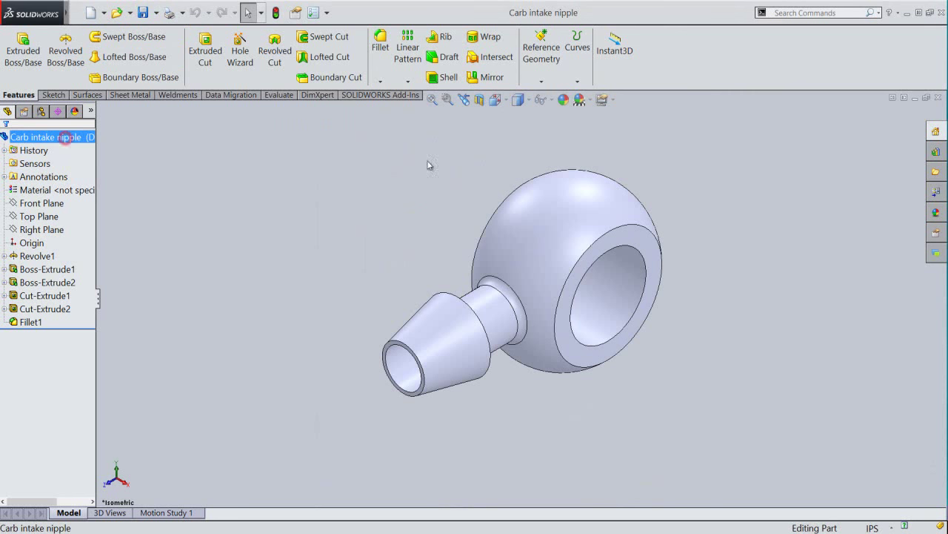
{"action": "left_click", "coordinate": [563, 99]}
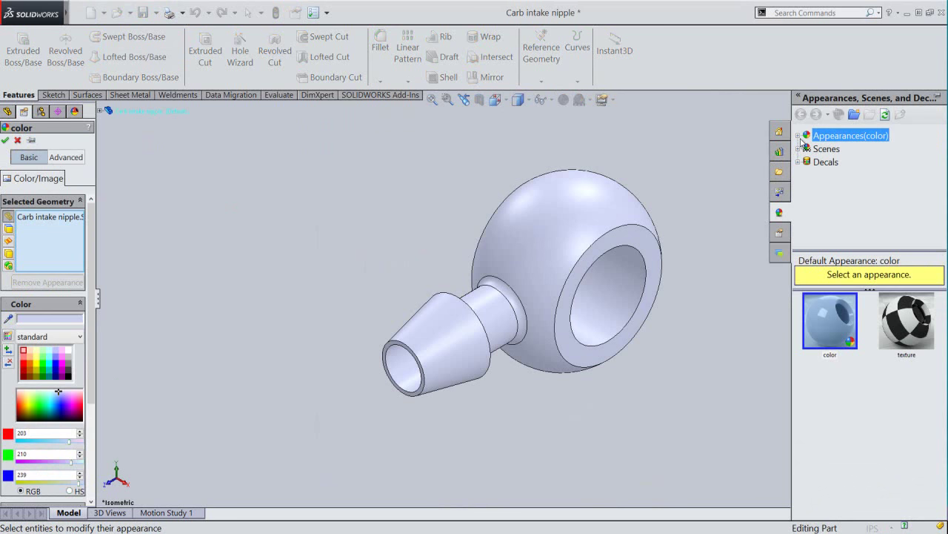
Step: Apply cream high gloss plastic (Appearances > Plastic > High Gloss) to the whole part and save
{"action": "left_click", "coordinate": [800, 138]}
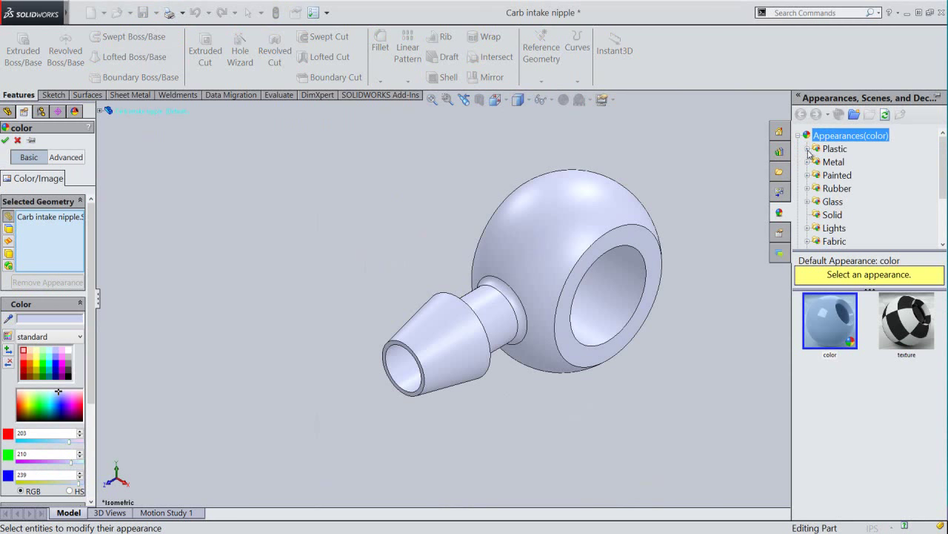
{"action": "left_click", "coordinate": [807, 149]}
{"action": "left_click", "coordinate": [840, 151]}
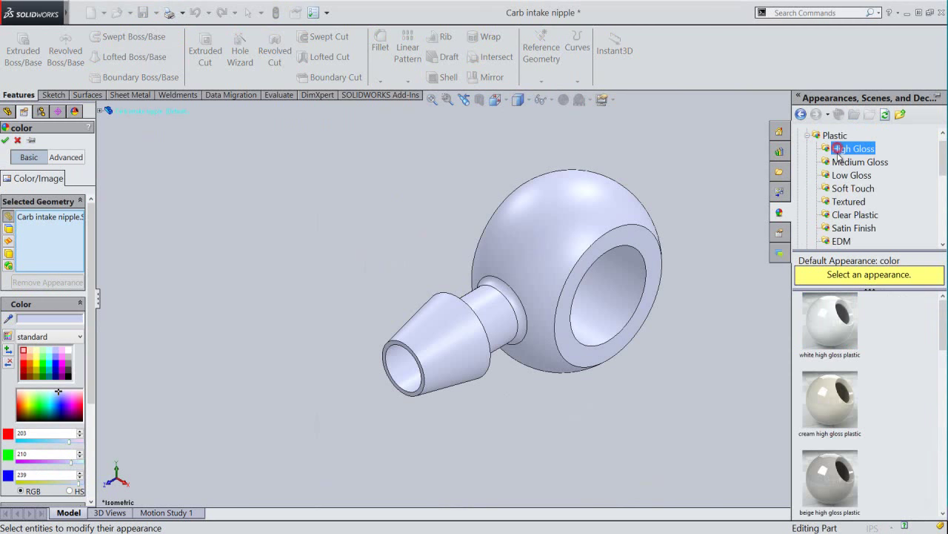
{"action": "left_click", "coordinate": [836, 401]}
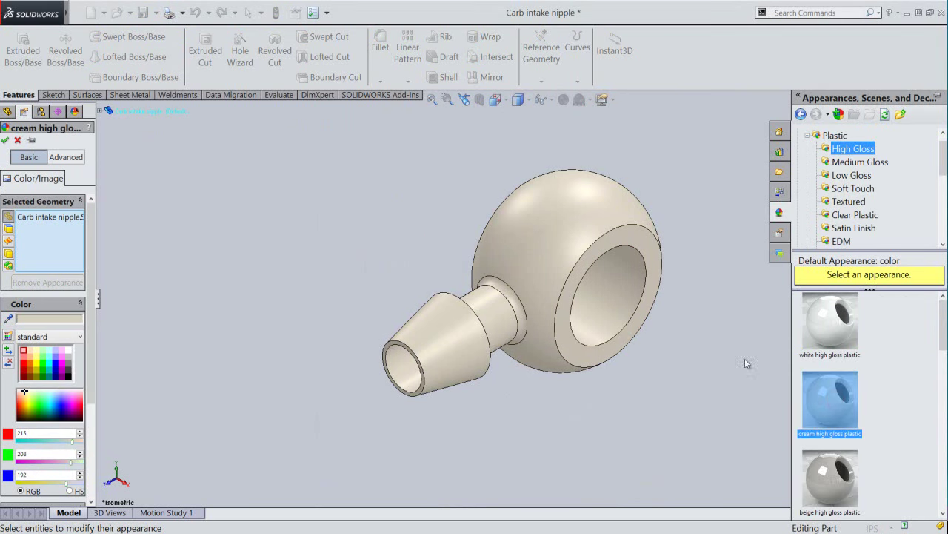
{"action": "left_click", "coordinate": [5, 140]}
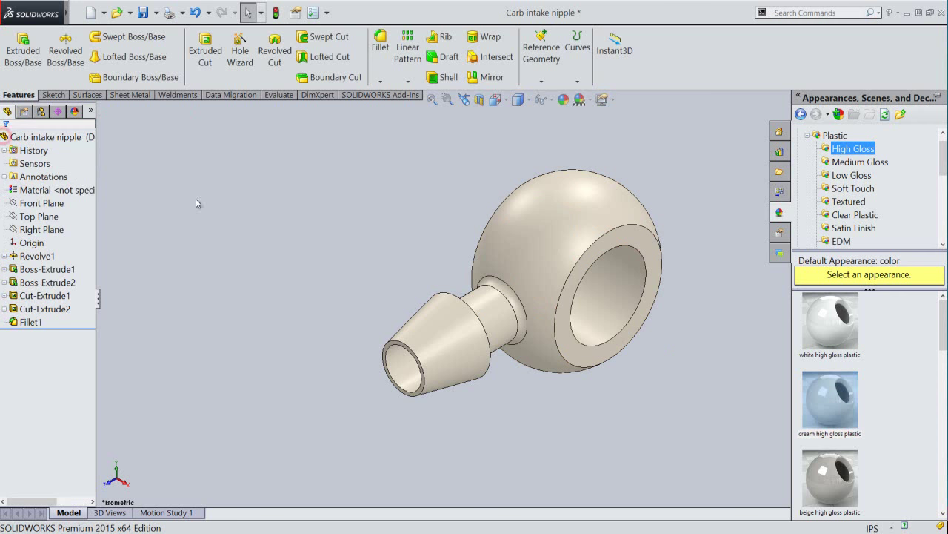
{"action": "left_click", "coordinate": [216, 206]}
{"action": "left_click", "coordinate": [143, 12]}
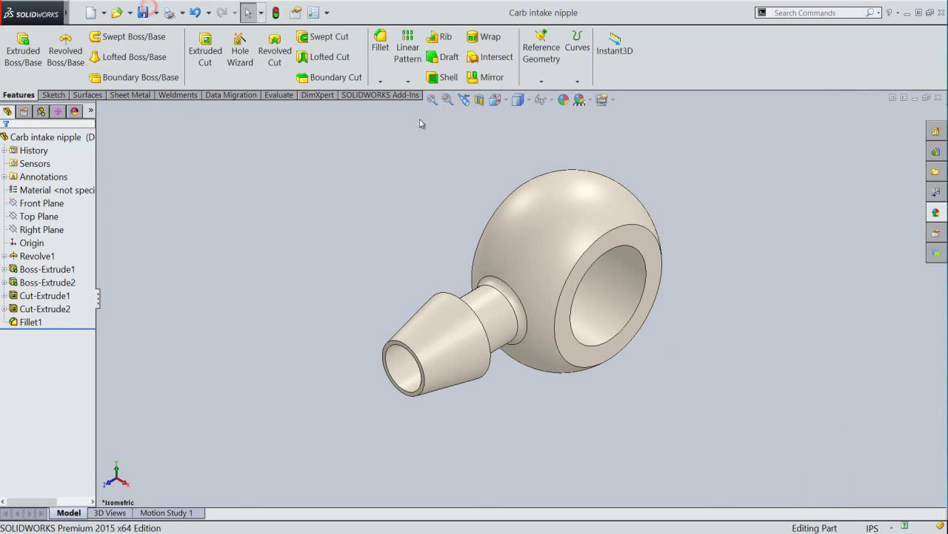
Step: Switch the CommandManager to small icons without text and hide the task pane
{"action": "right_click", "coordinate": [699, 59]}
{"action": "left_click", "coordinate": [708, 36]}
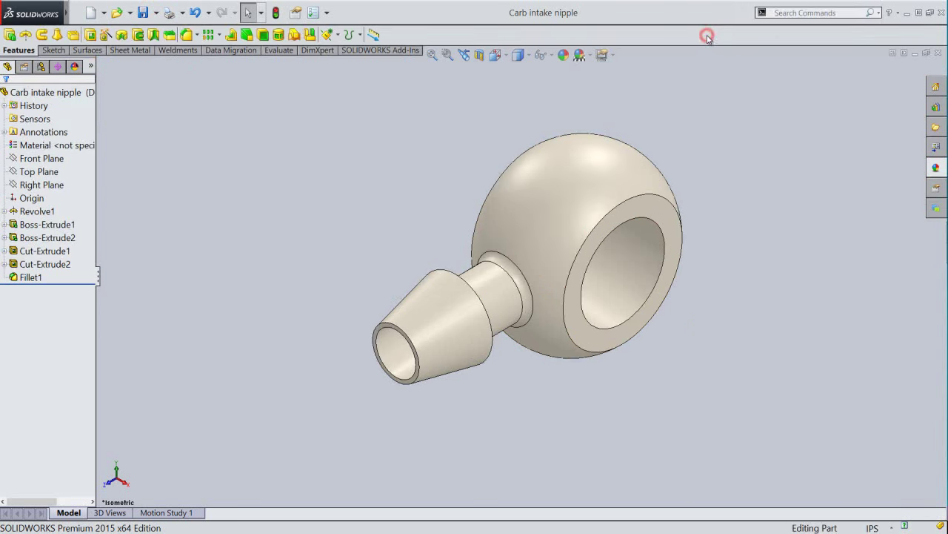
{"action": "right_click", "coordinate": [694, 35]}
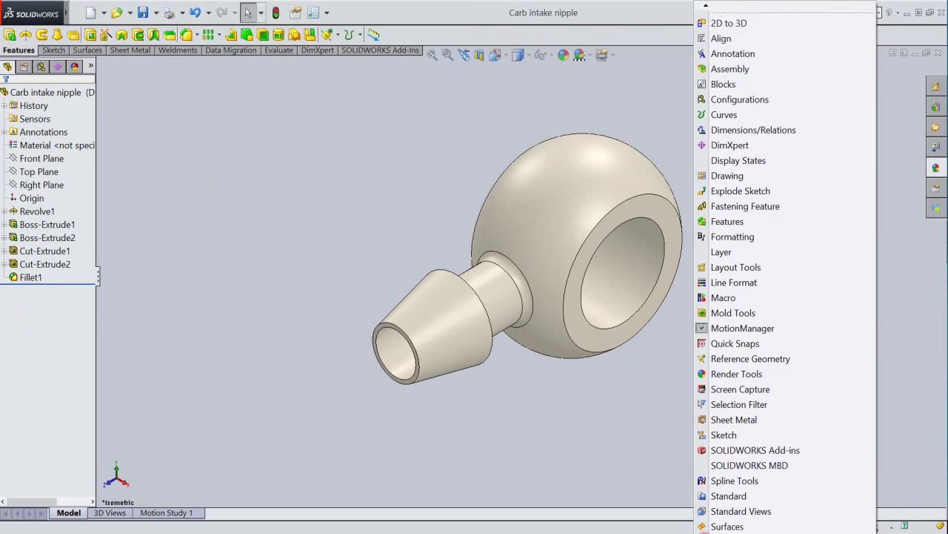
{"action": "left_click", "coordinate": [709, 475]}
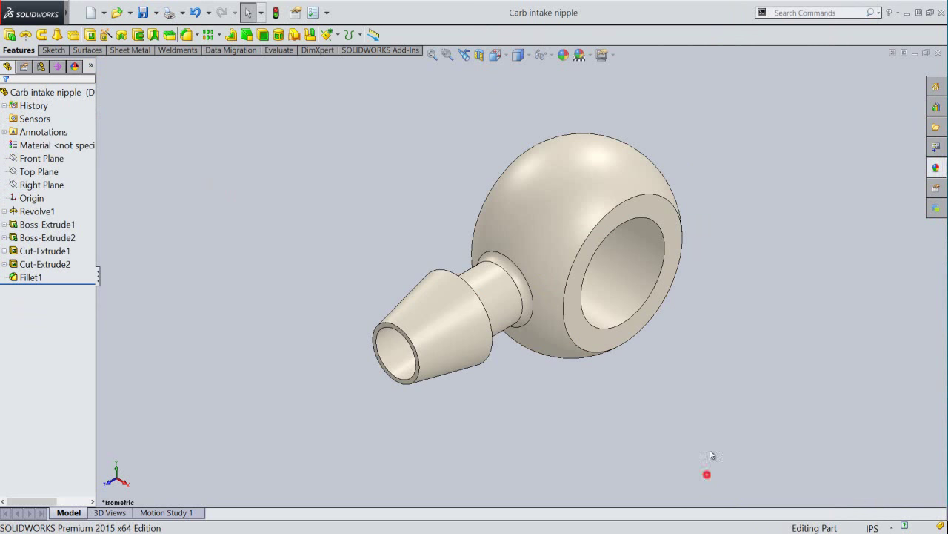
Step: Hide the View (Heads-Up) toolbar and collapse the FeatureManager tree panel
{"action": "right_click", "coordinate": [758, 34]}
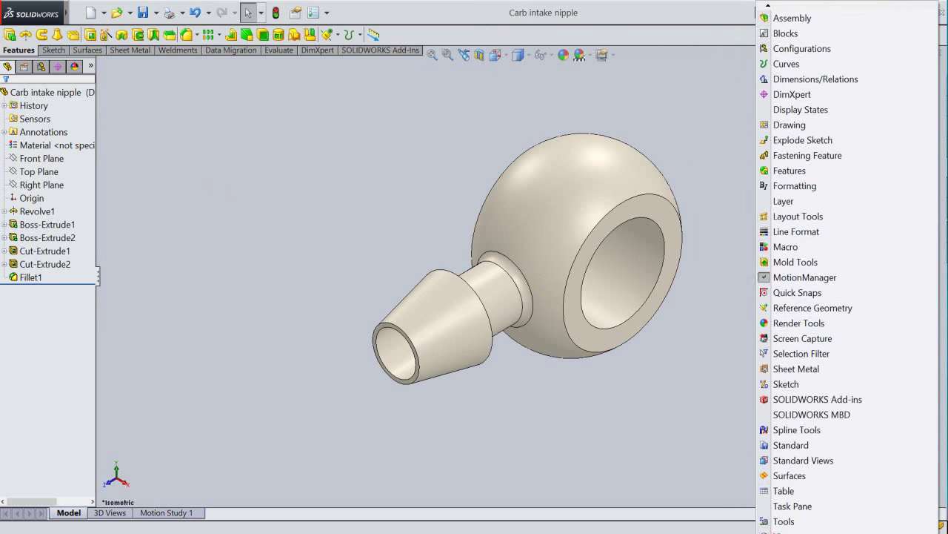
{"action": "left_click", "coordinate": [766, 490]}
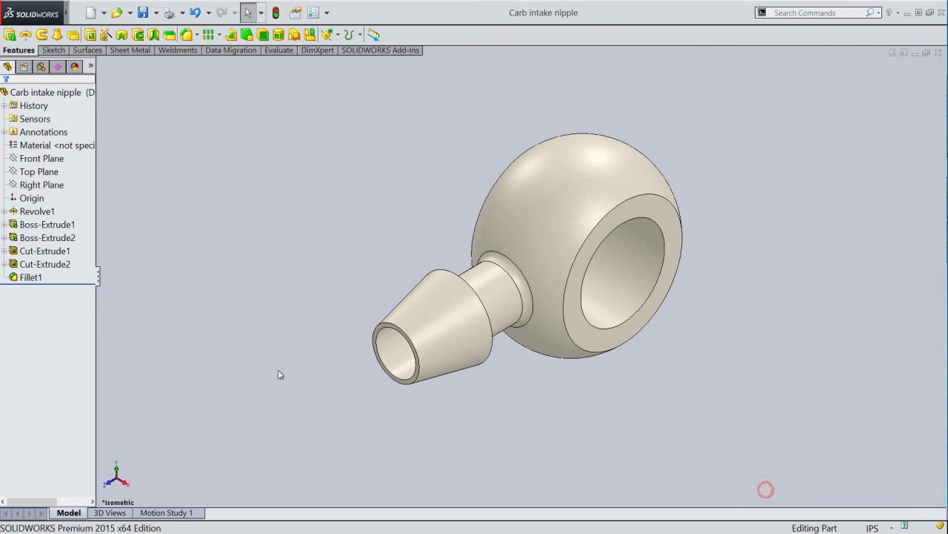
{"action": "left_click", "coordinate": [99, 279]}
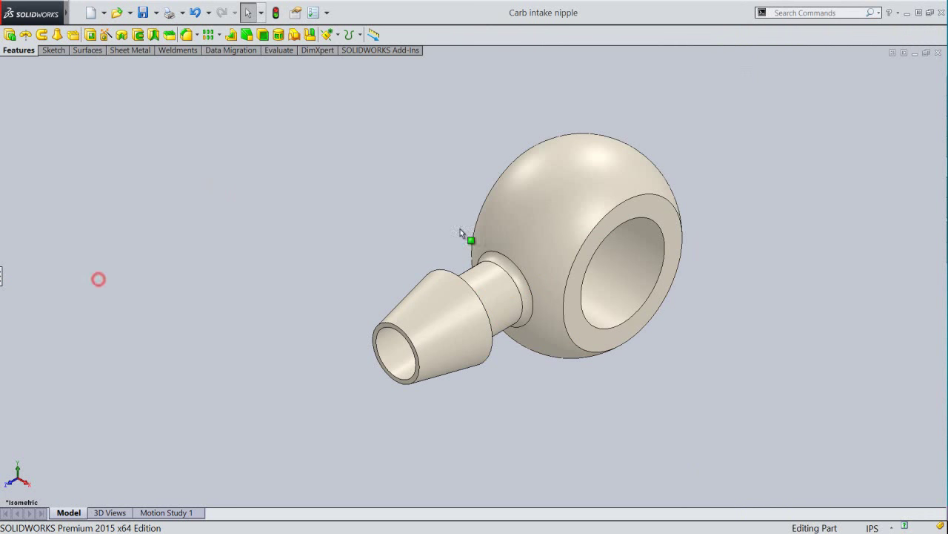
{"action": "right_click", "coordinate": [762, 226]}
Step: Zoom in and pan across the cream part, then turn it to another standard orientation
{"action": "left_click", "coordinate": [793, 265]}
{"action": "left_click_drag", "start_coordinate": [796, 266], "coordinate": [802, 244]}
{"action": "right_click", "coordinate": [700, 225]}
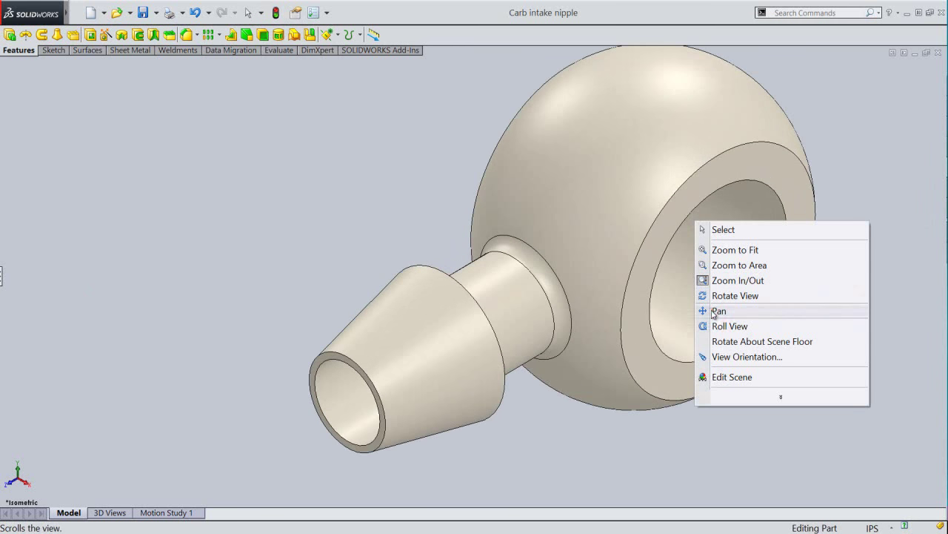
{"action": "left_click", "coordinate": [711, 309]}
{"action": "left_click_drag", "start_coordinate": [606, 324], "coordinate": [556, 347]}
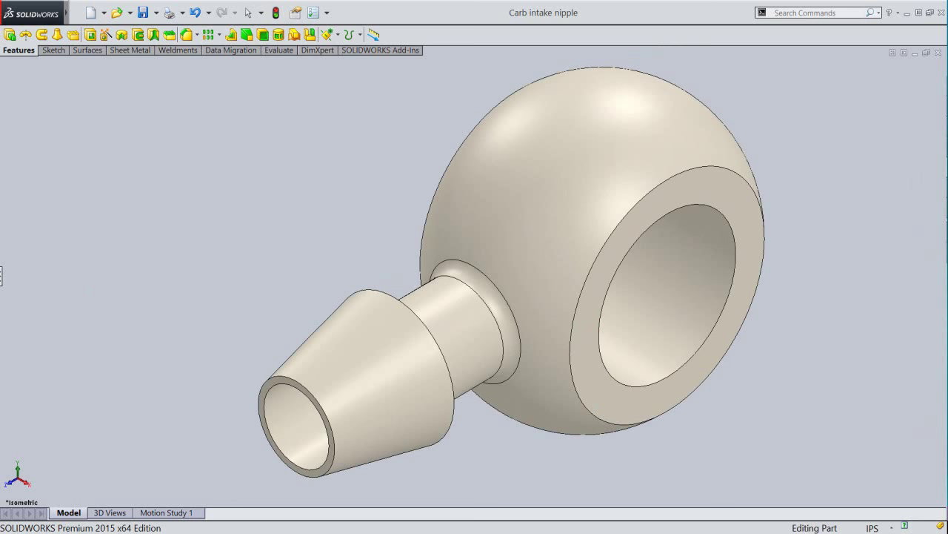
{"action": "key", "text": "space"}
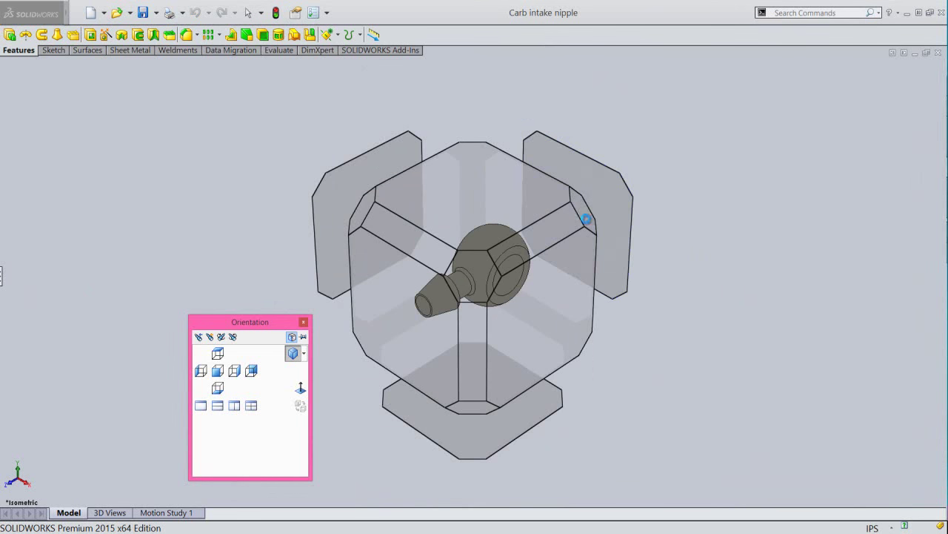
{"action": "left_click", "coordinate": [587, 215]}
Step: Zoom and pan for a second close look, then return to the isometric view
{"action": "right_click", "coordinate": [679, 206]}
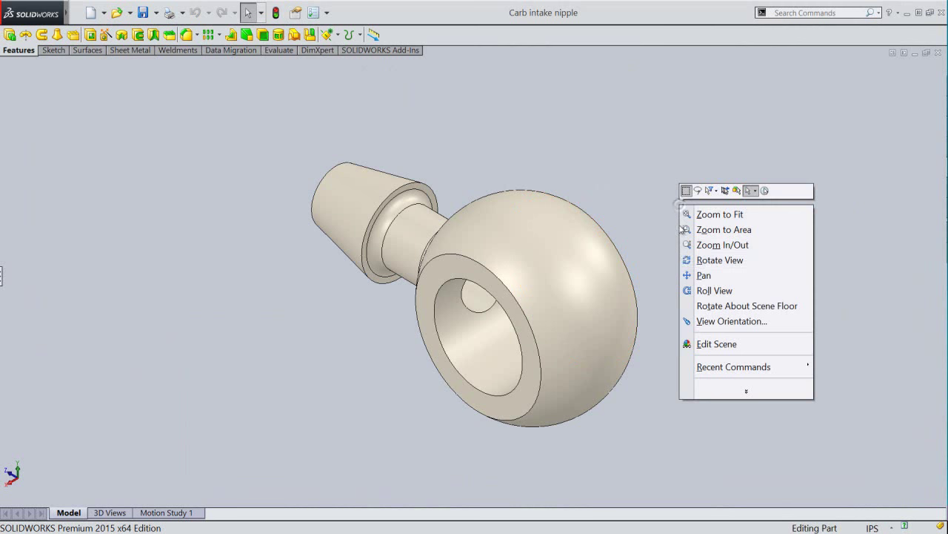
{"action": "left_click", "coordinate": [692, 246]}
{"action": "mouse_move", "coordinate": [687, 262]}
{"action": "left_mouse_down"}
{"action": "mouse_move", "coordinate": [688, 275]}
{"action": "mouse_move", "coordinate": [690, 242]}
{"action": "left_mouse_up"}
{"action": "right_click", "coordinate": [671, 207]}
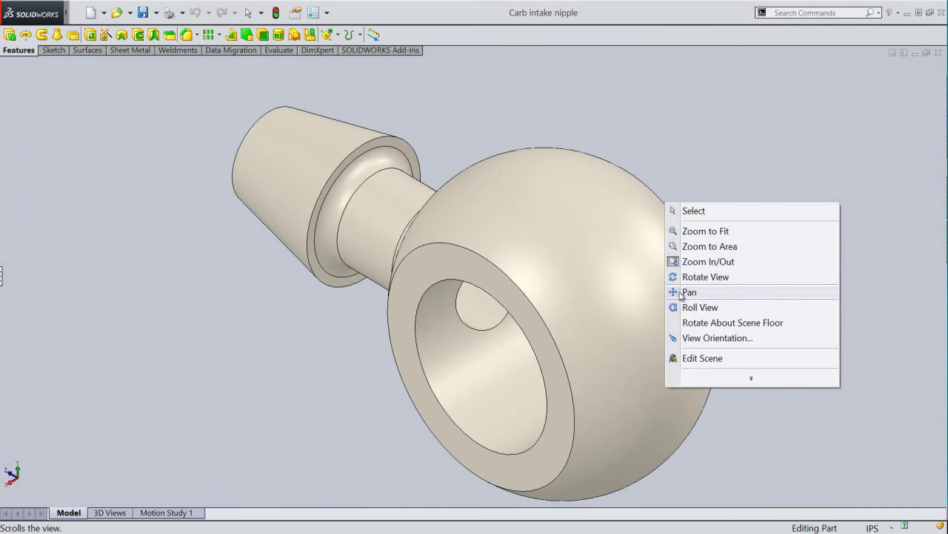
{"action": "left_click", "coordinate": [679, 291]}
{"action": "left_click_drag", "start_coordinate": [641, 303], "coordinate": [674, 283]}
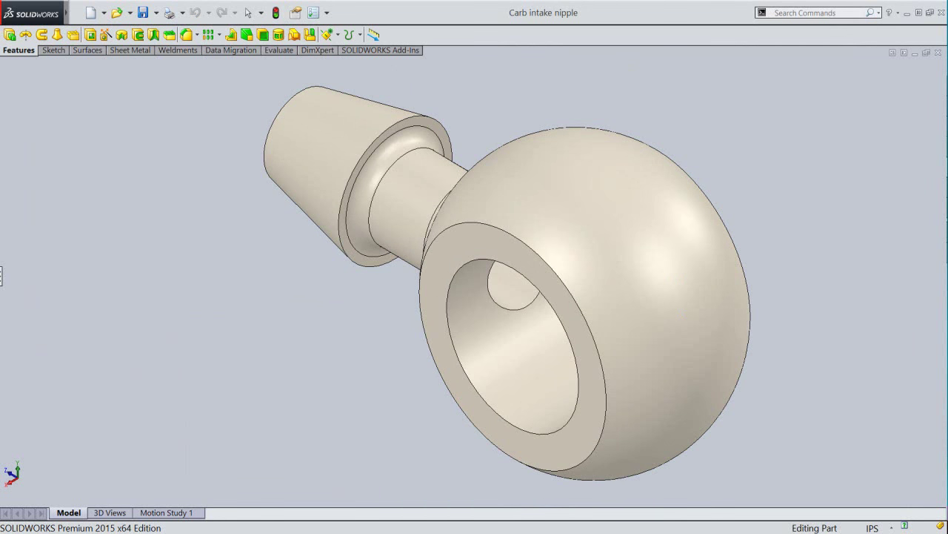
{"action": "key", "text": "space"}
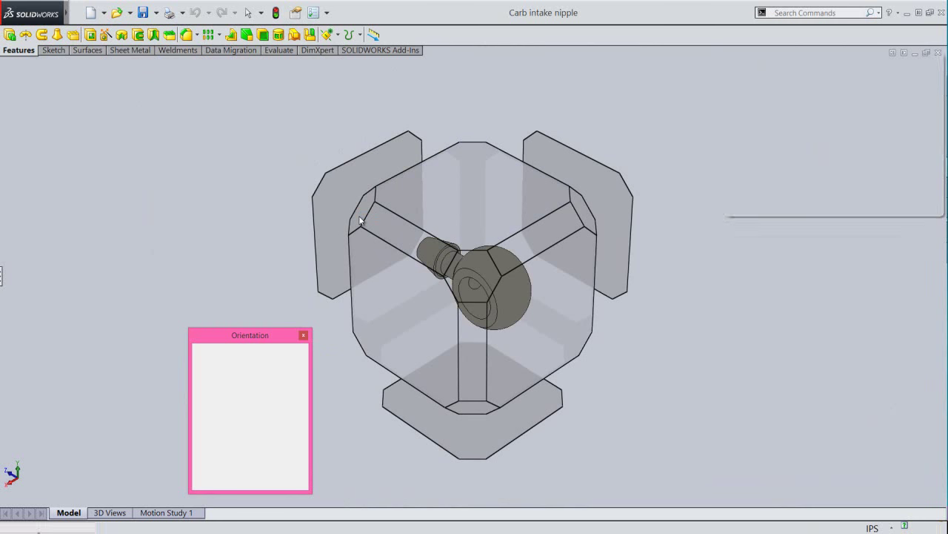
{"action": "left_click", "coordinate": [360, 220]}
Step: Restore the large command buttons with text labels in the CommandManager
{"action": "right_click", "coordinate": [677, 34]}
{"action": "left_click", "coordinate": [793, 33]}
{"action": "right_click", "coordinate": [682, 59]}
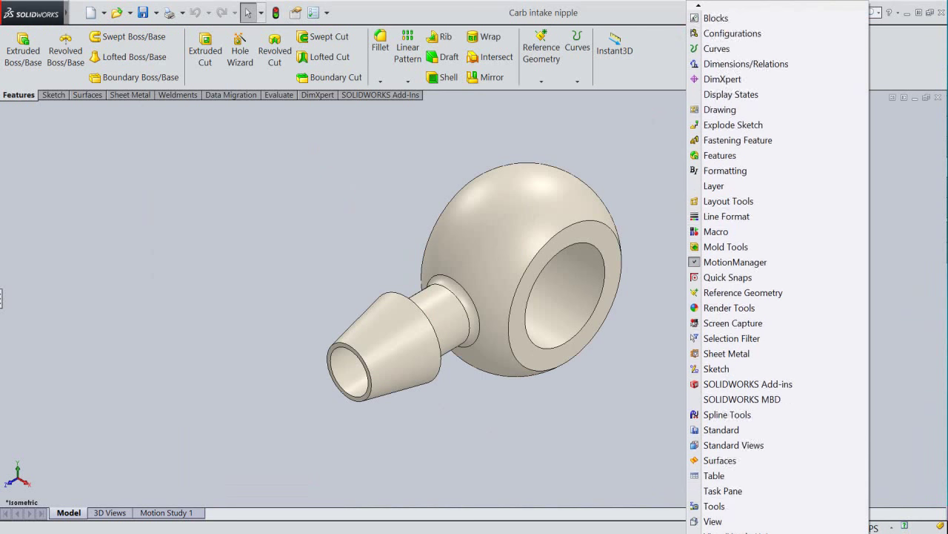
Step: Show the task pane and View (Heads-Up) toolbar, expand the FeatureManager tree, and zoom to fit
{"action": "left_click", "coordinate": [712, 475]}
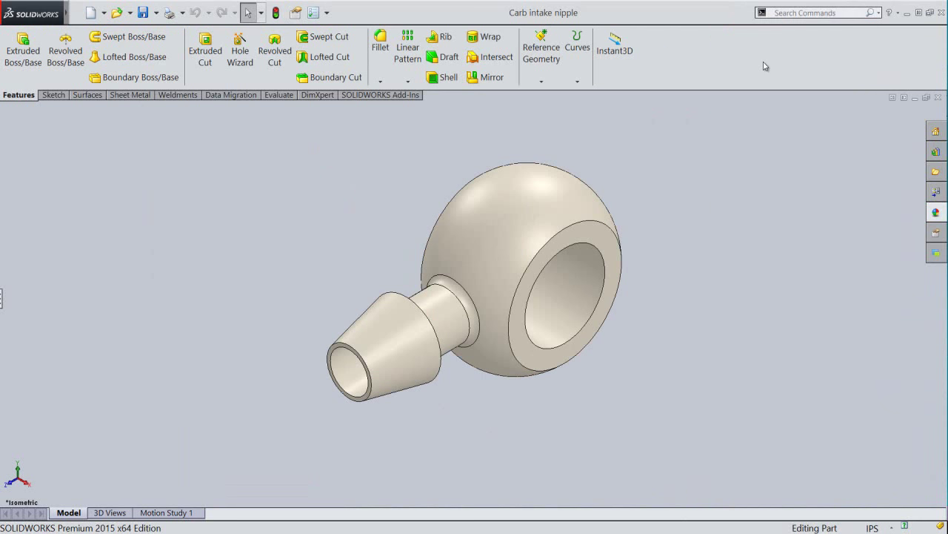
{"action": "right_click", "coordinate": [765, 66]}
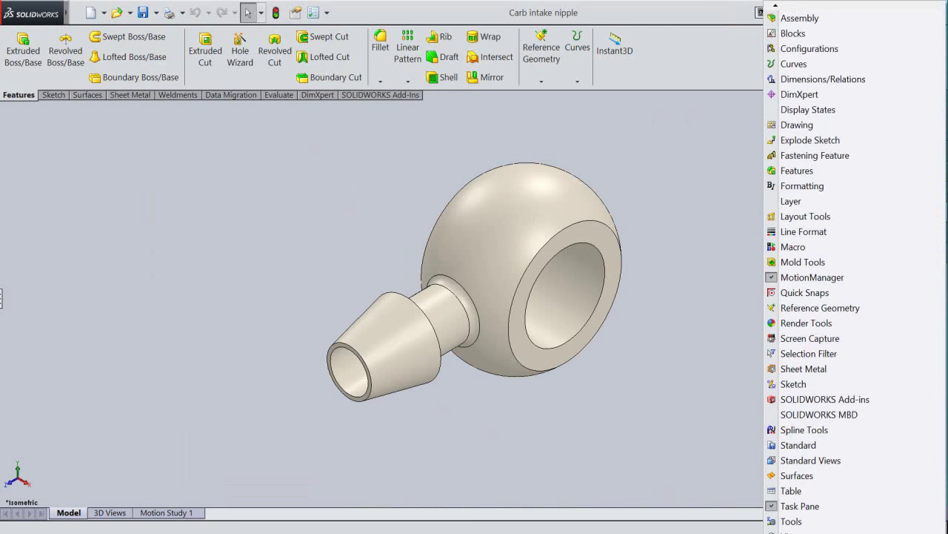
{"action": "left_click", "coordinate": [774, 518]}
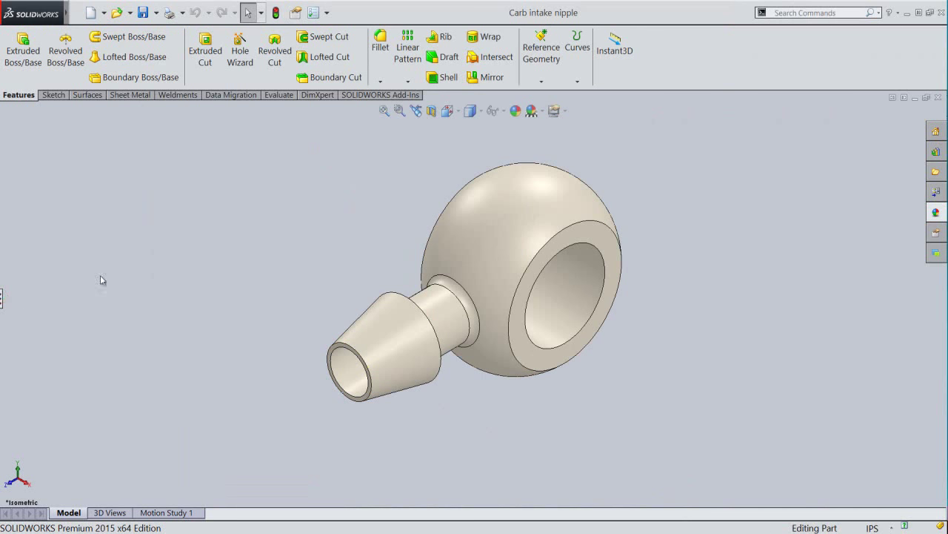
{"action": "left_click", "coordinate": [1, 298]}
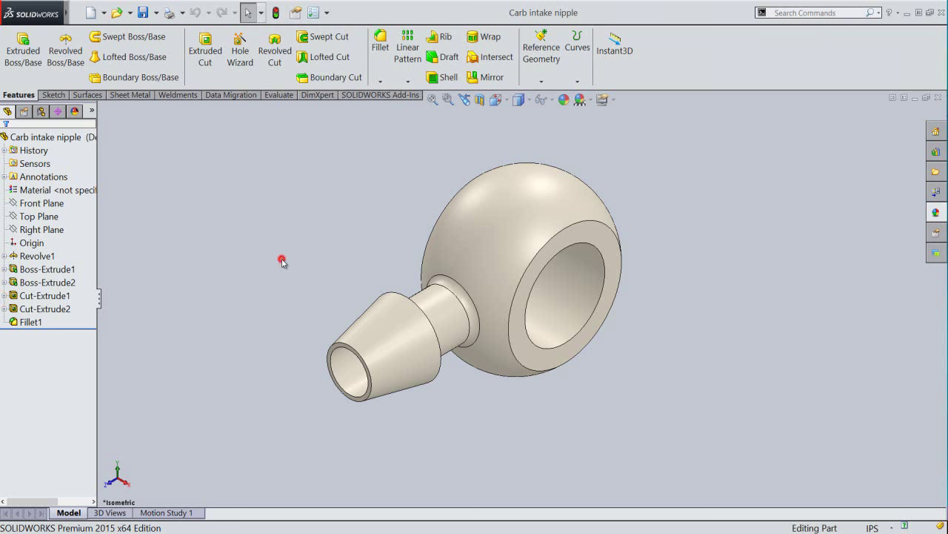
{"action": "key", "text": "f"}
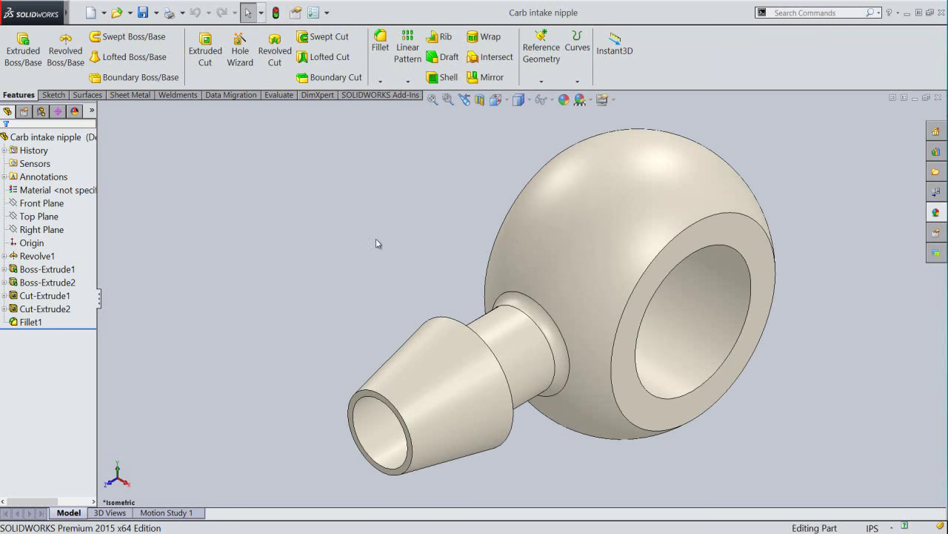